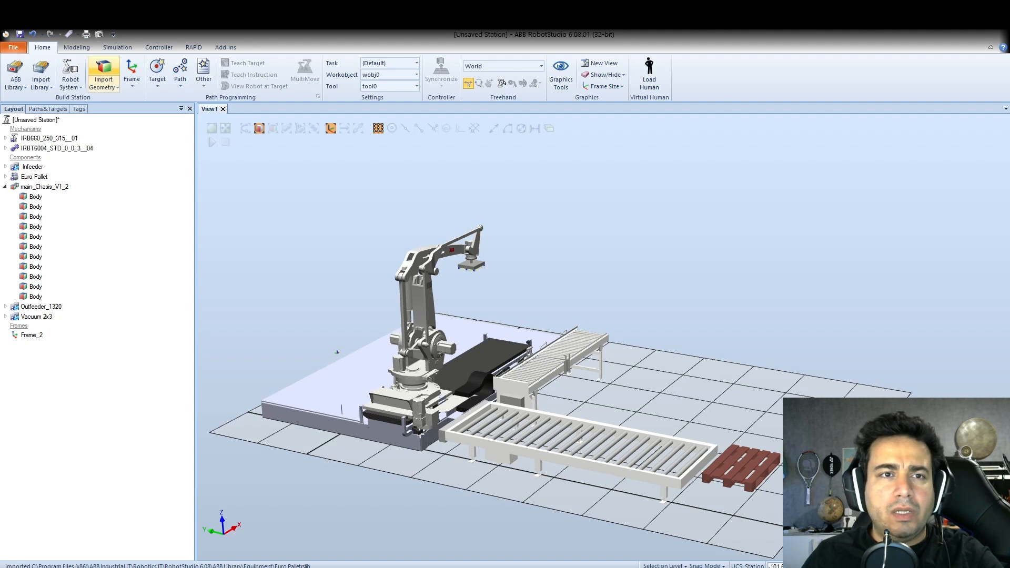
# Start a solid box with its corner point at the top end corner of the infeeder's far side guide rail.
pyautogui.click(76, 48)
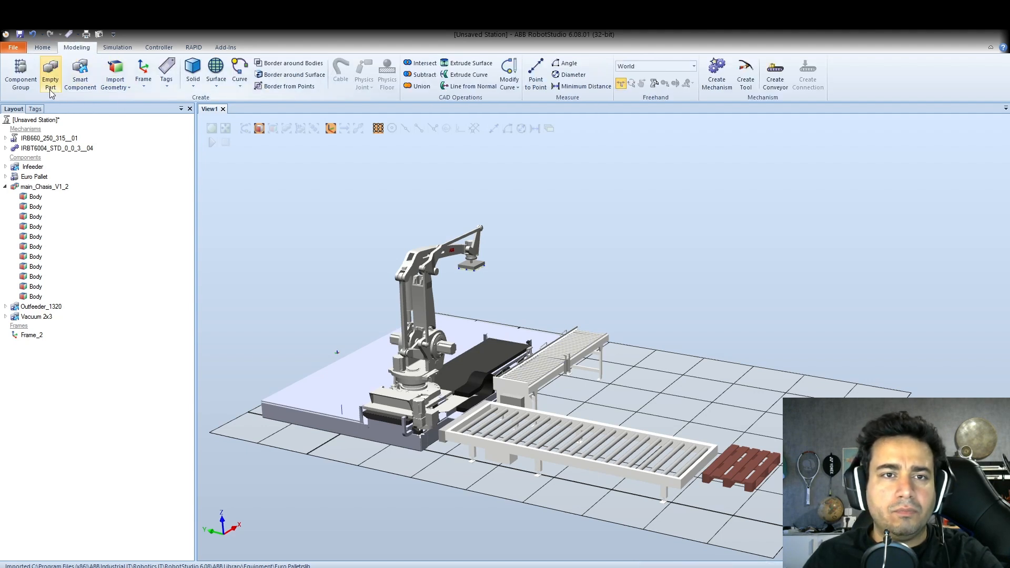
pyautogui.click(194, 69)
pyautogui.click(250, 112)
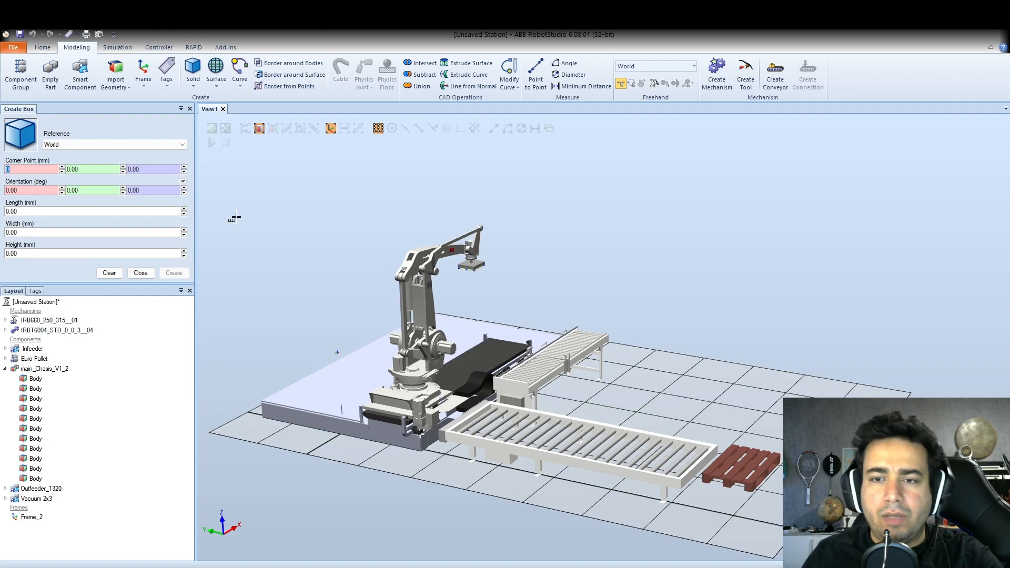
pyautogui.scroll(5, 676, 329)
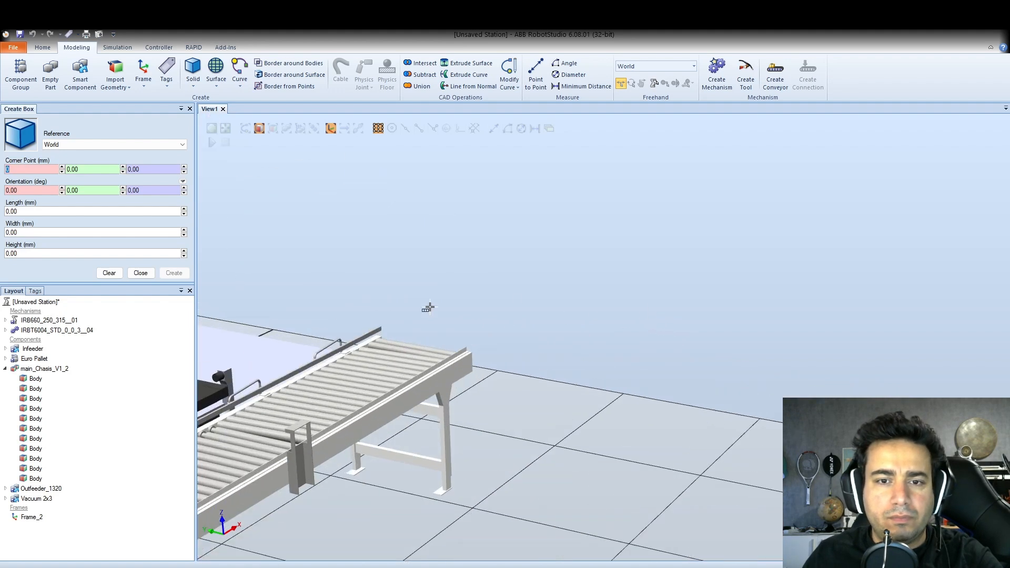
pyautogui.scroll(4, 373, 328)
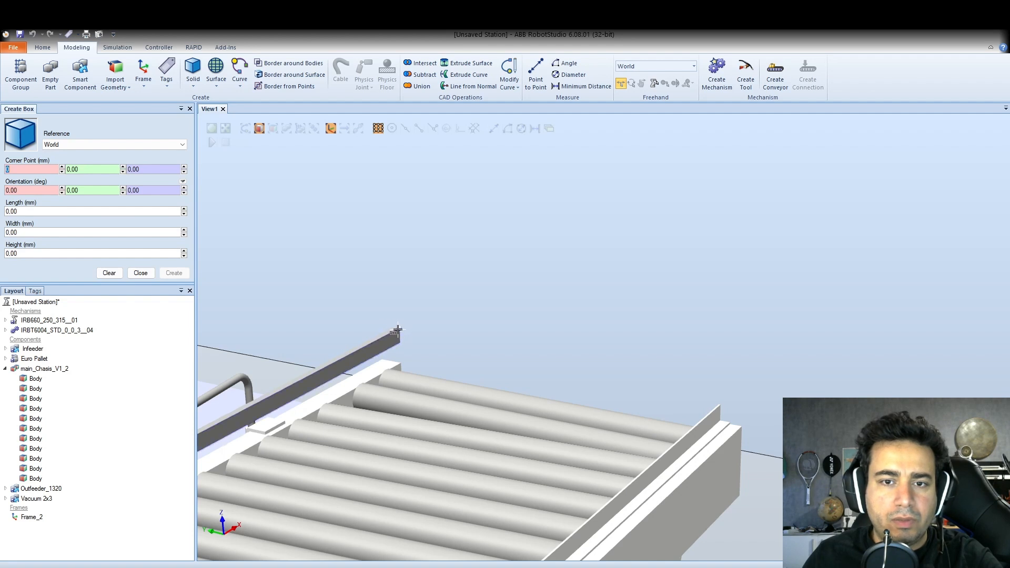
pyautogui.click(398, 329)
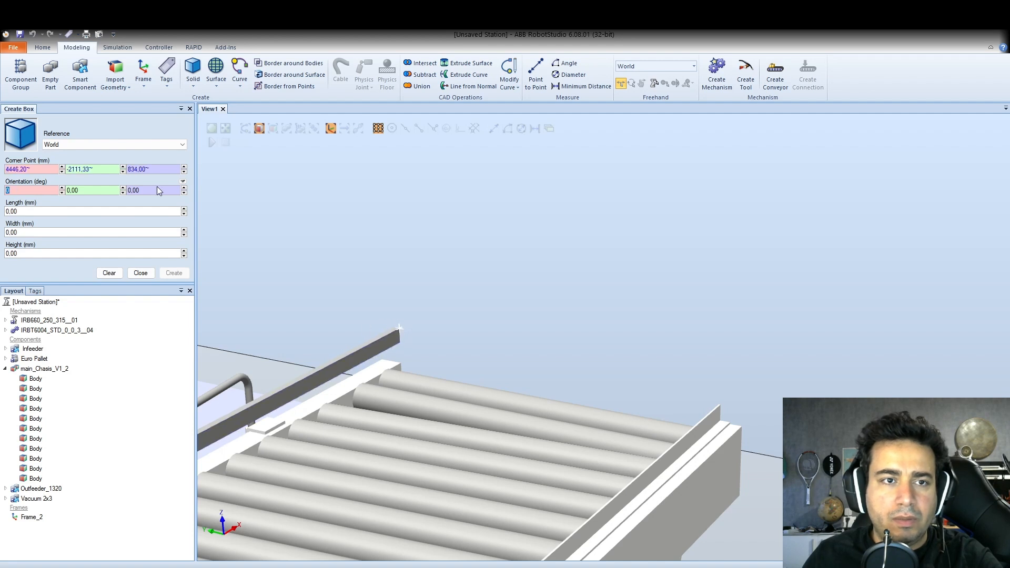
# Set the box's length to 300 mm, width to 500 mm and height to 300 mm.
pyautogui.click(21, 210)
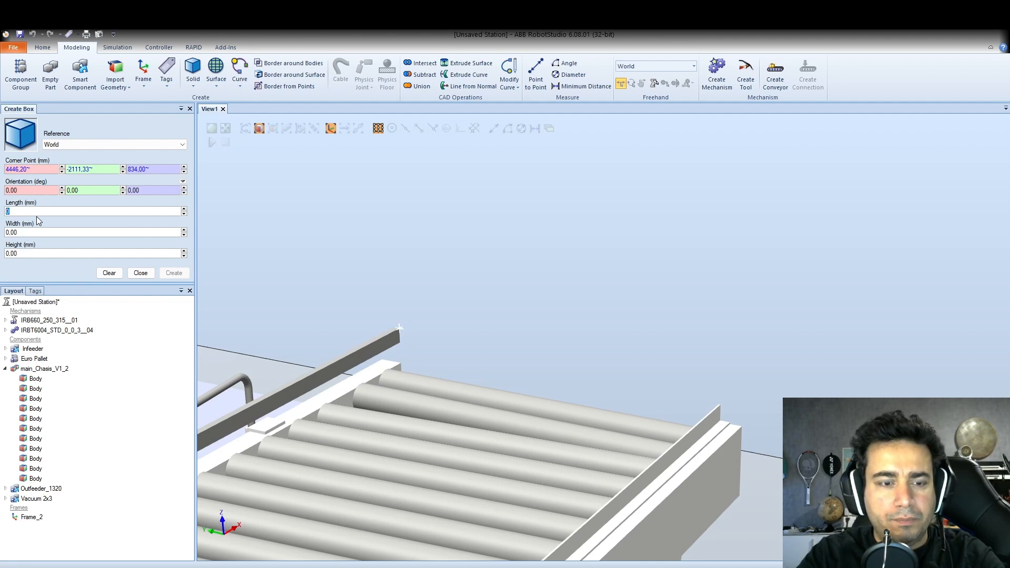
pyautogui.write('300')
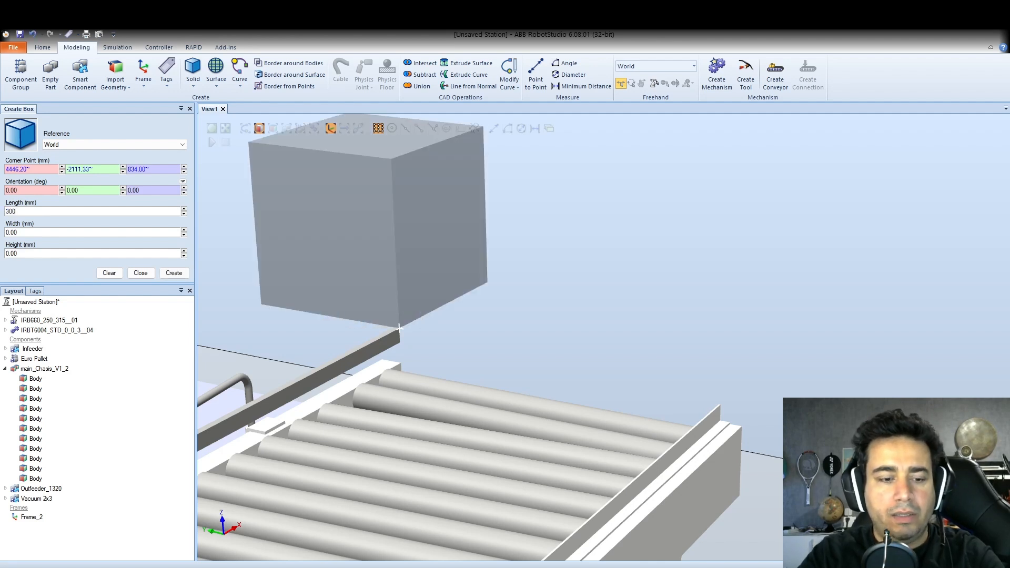
pyautogui.click(16, 232)
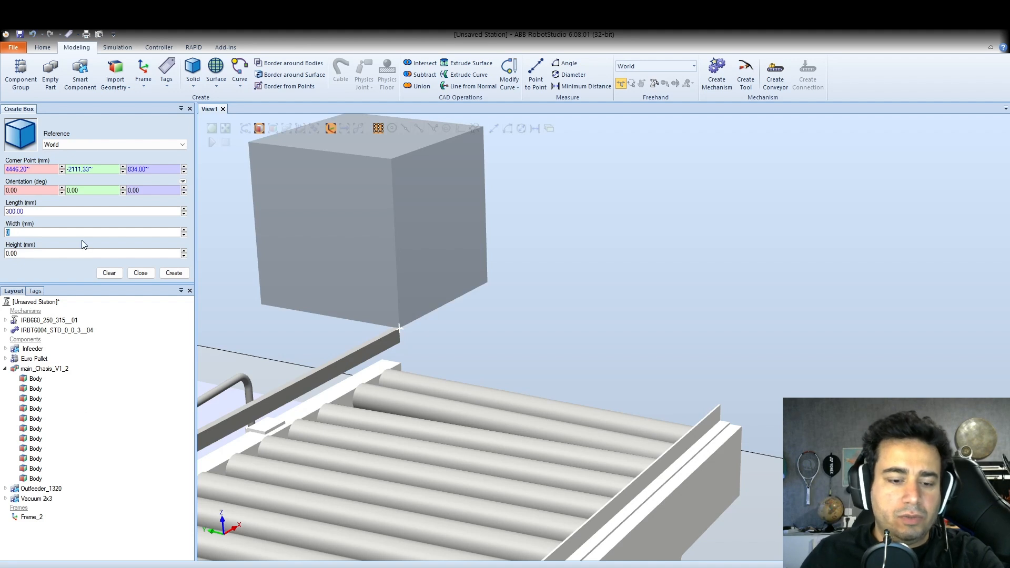
pyautogui.write('500')
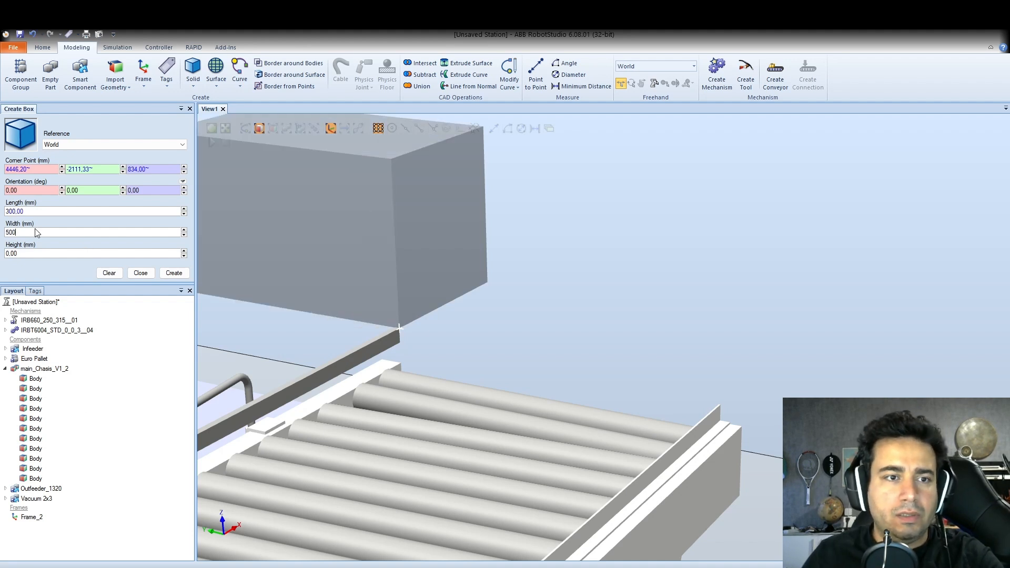
pyautogui.write('-')
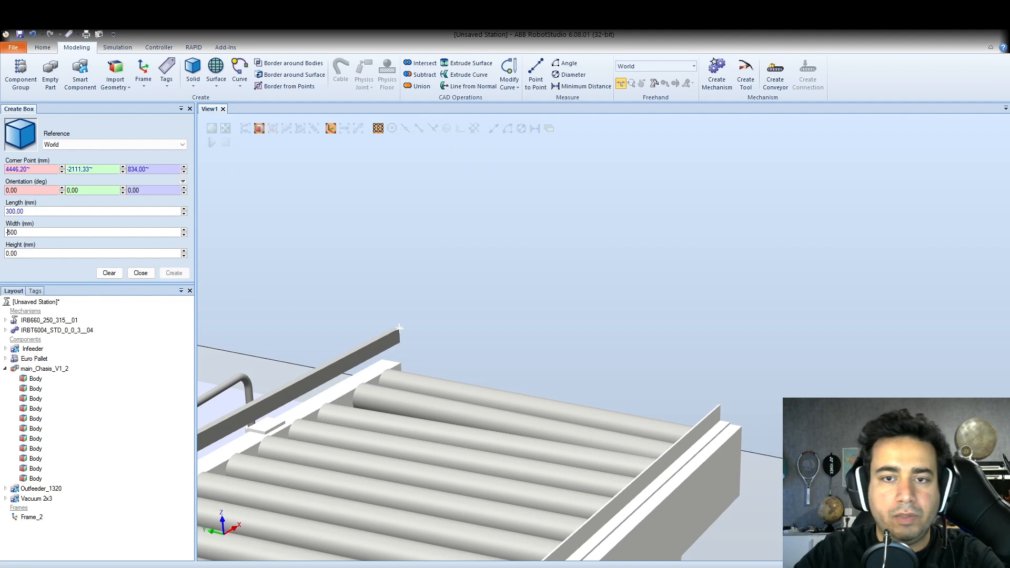
pyautogui.scroll(-5, 346, 304)
pyautogui.scroll(3, 345, 306)
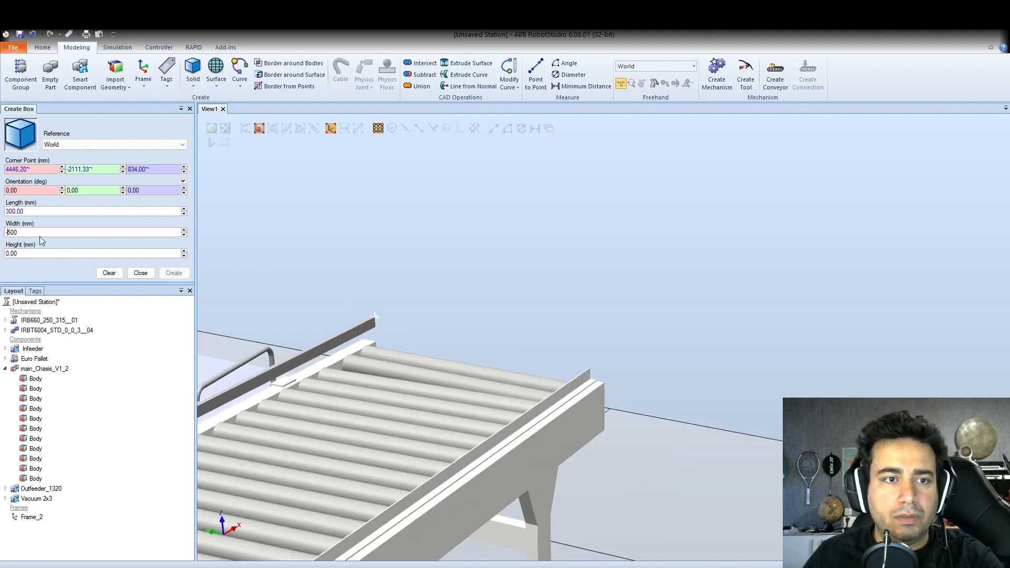
pyautogui.press('BackSpace')
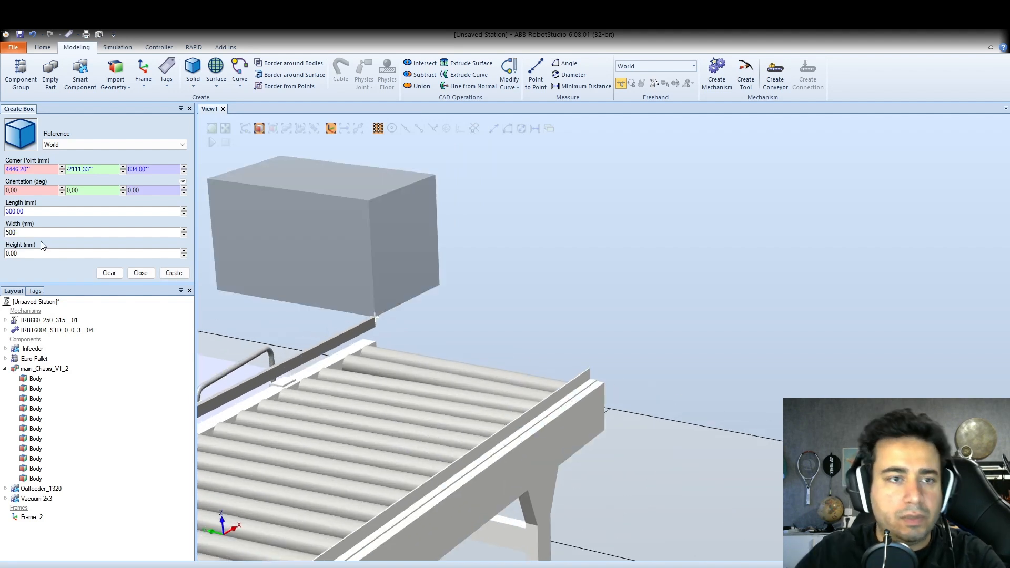
pyautogui.click(21, 253)
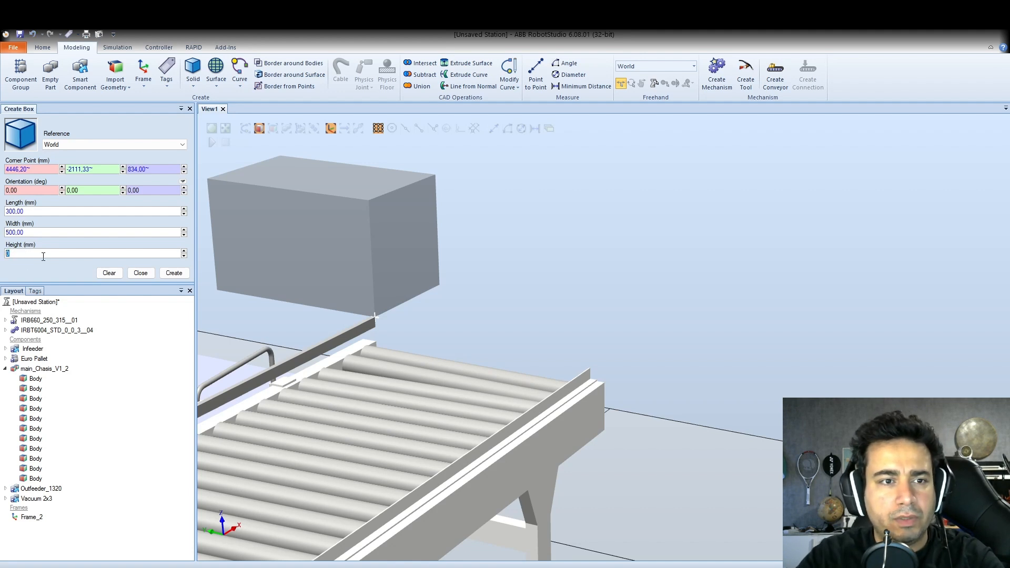
pyautogui.write('300')
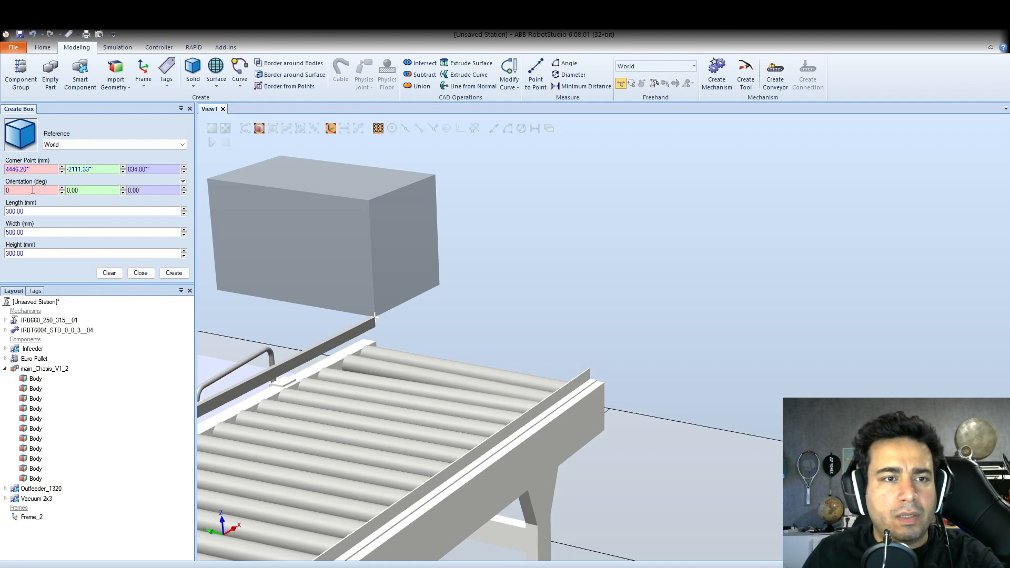
# Try to re-pick the box's corner point at the end of the infeeder's opposite guide rail.
pyautogui.click(18, 169)
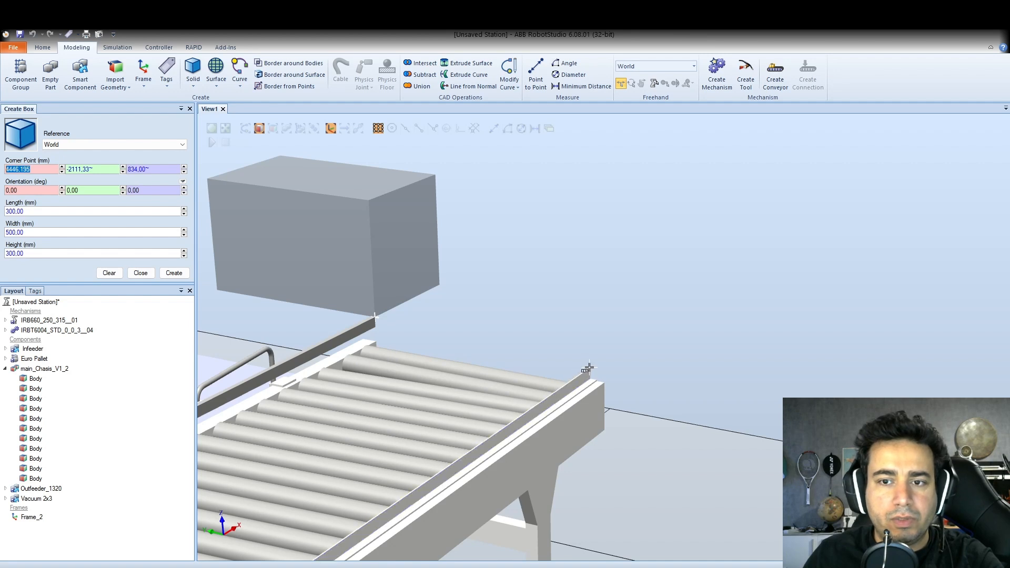
pyautogui.scroll(5, 524, 351)
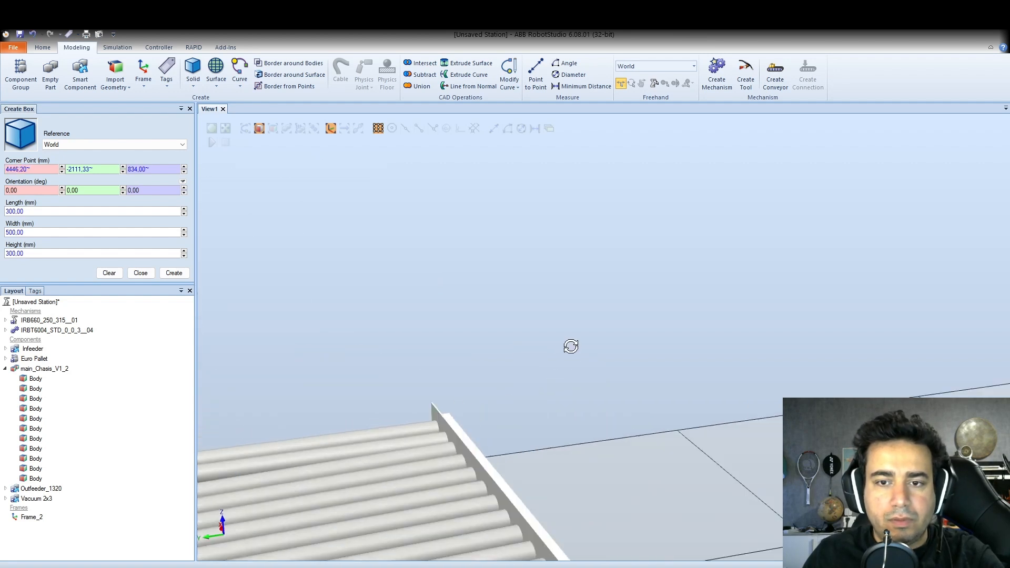
pyautogui.click(413, 409)
pyautogui.scroll(-6, 501, 343)
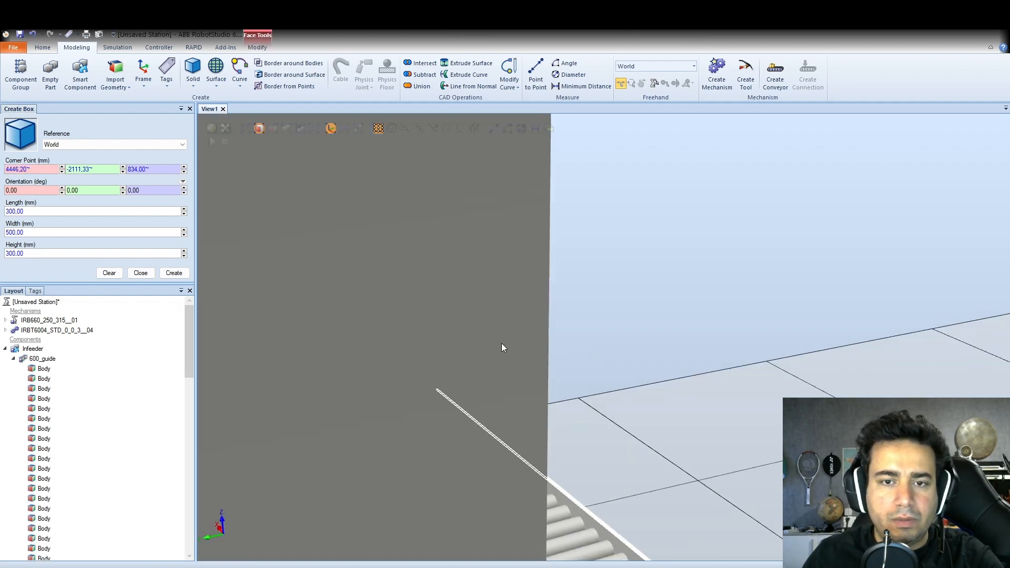
pyautogui.scroll(-10, 401, 352)
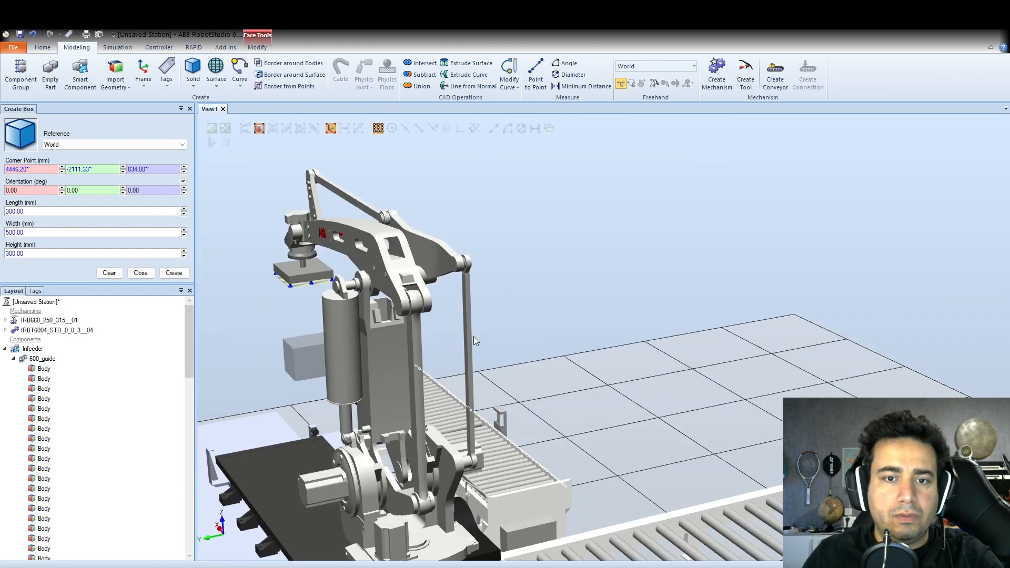
pyautogui.scroll(10, 409, 367)
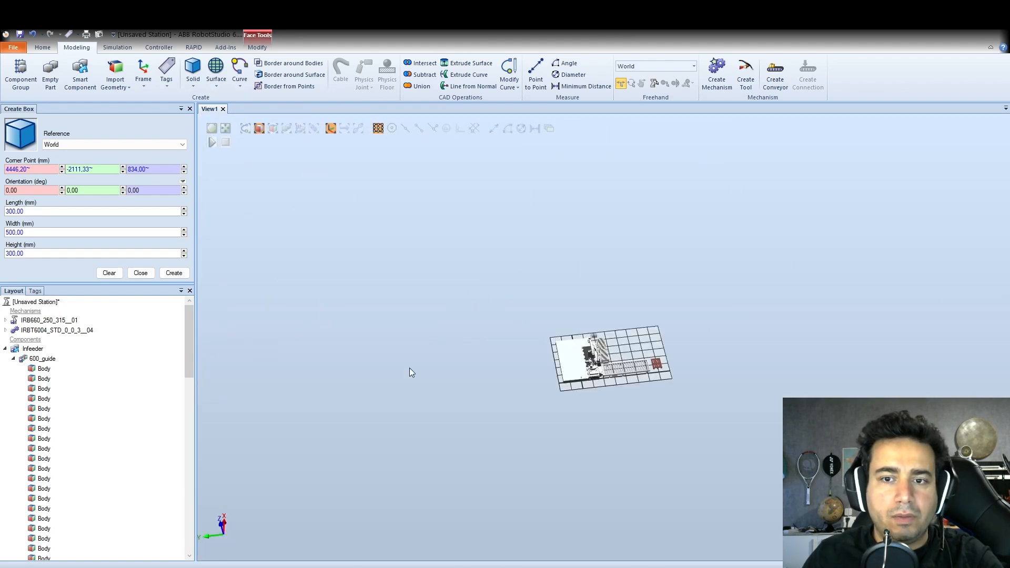
pyautogui.scroll(2, 507, 244)
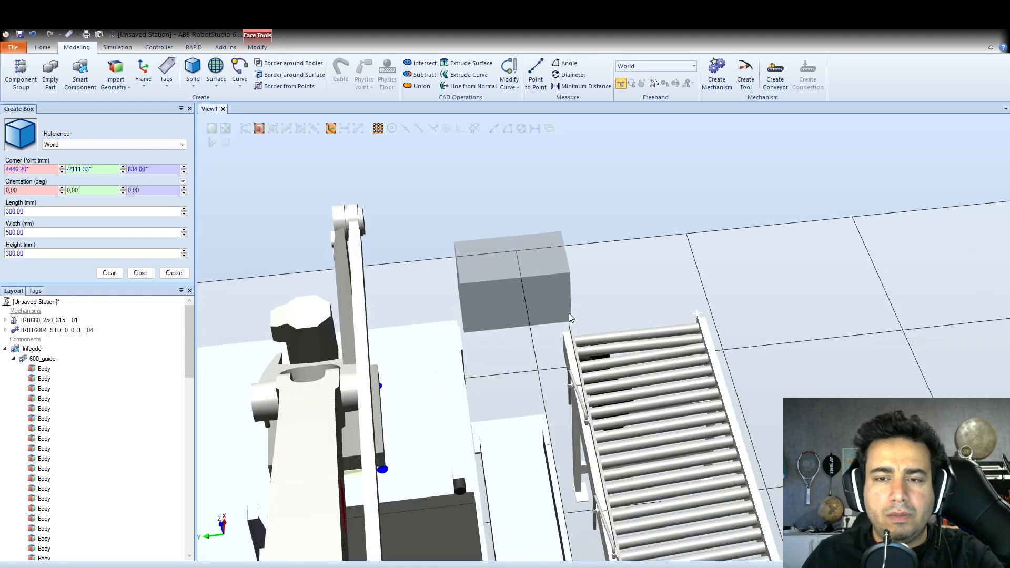
pyautogui.keyDown('ctrl'); pyautogui.keyDown('shift'); pyautogui.moveTo(569, 313); pyautogui.dragTo(518, 293); pyautogui.keyUp('shift'); pyautogui.keyUp('ctrl')
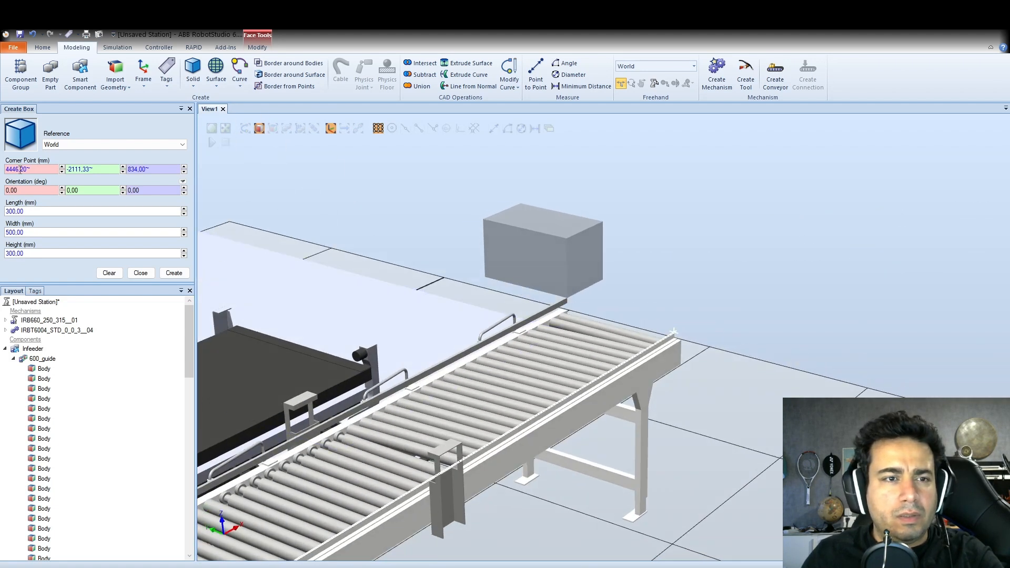
# Try a 90° box orientation about X and about Y, resetting each to 0.
pyautogui.click(75, 170)
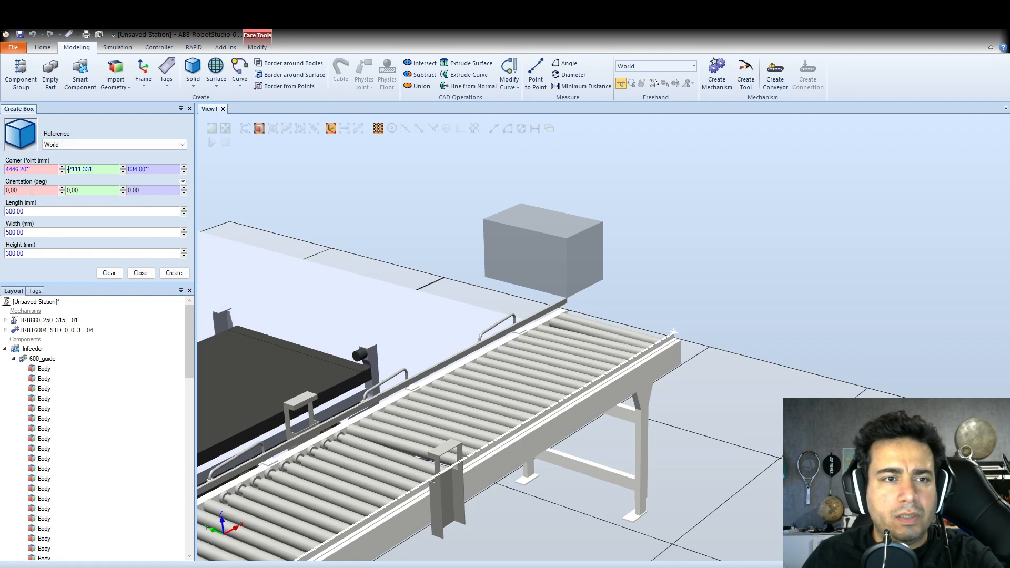
pyautogui.write('90')
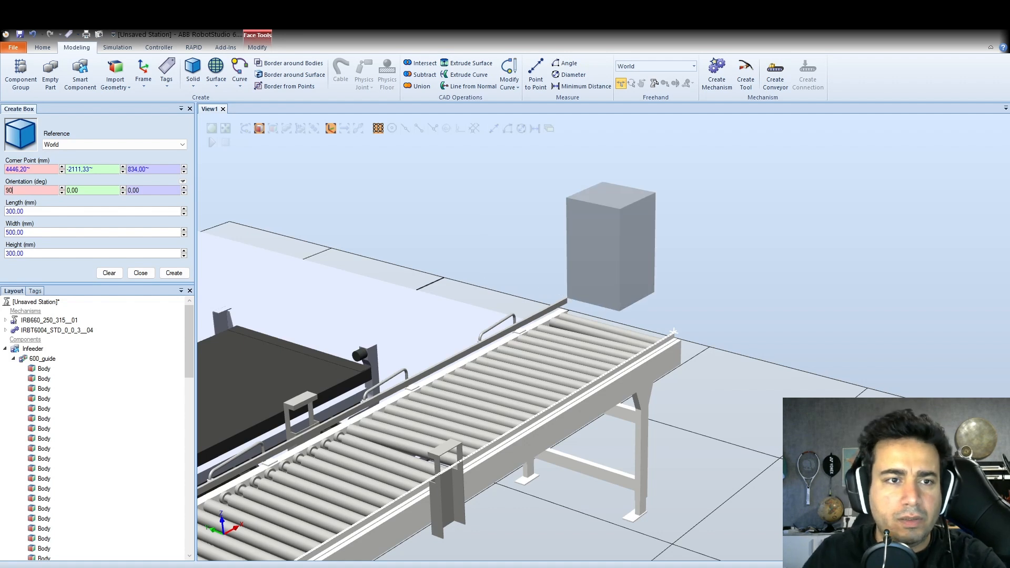
pyautogui.write('0')
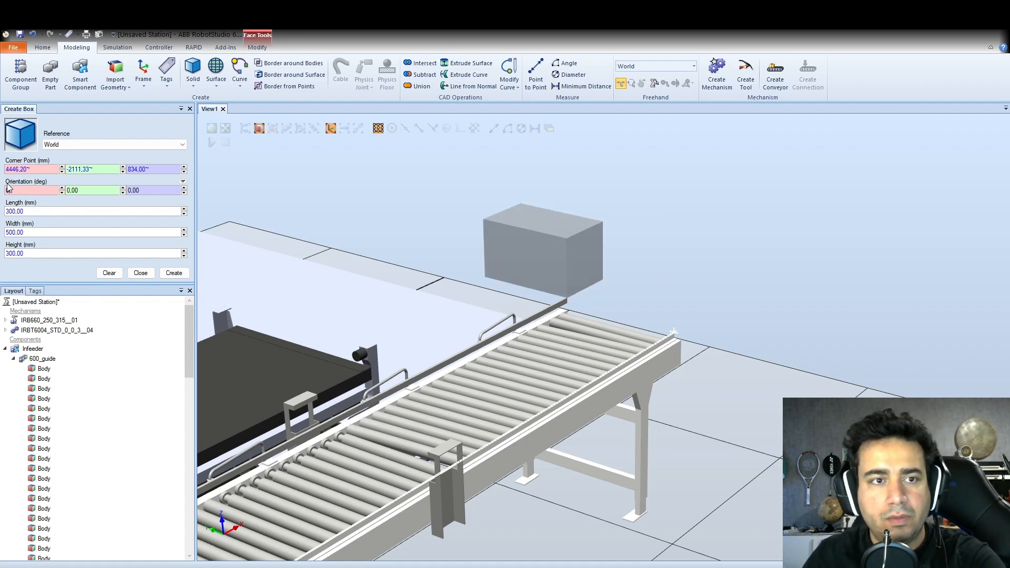
pyautogui.press('Tab')
pyautogui.write('90')
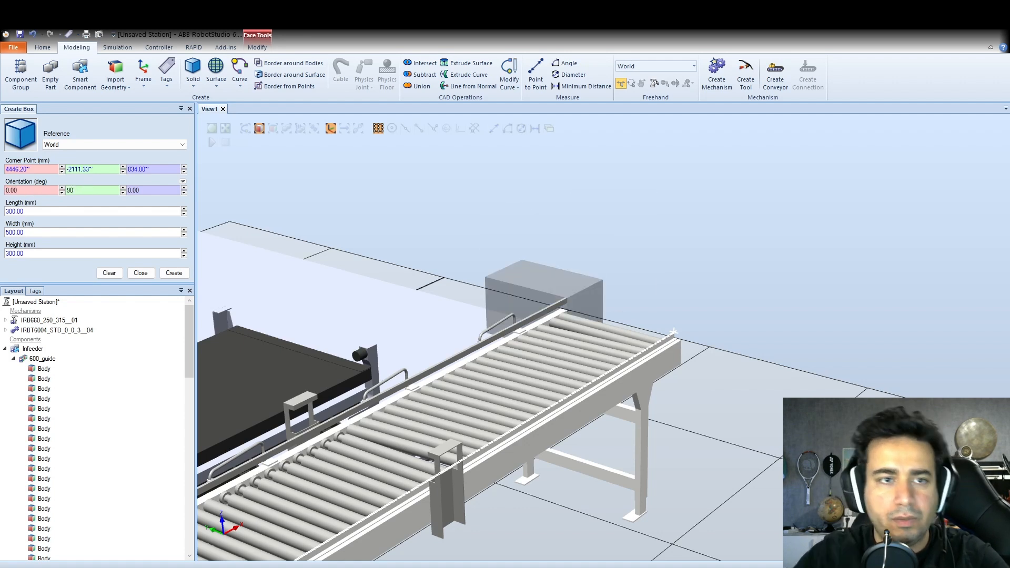
pyautogui.write('0')
# Set the box's orientation about Z to 180° so it extends over the infeeder rollers.
pyautogui.press('Tab')
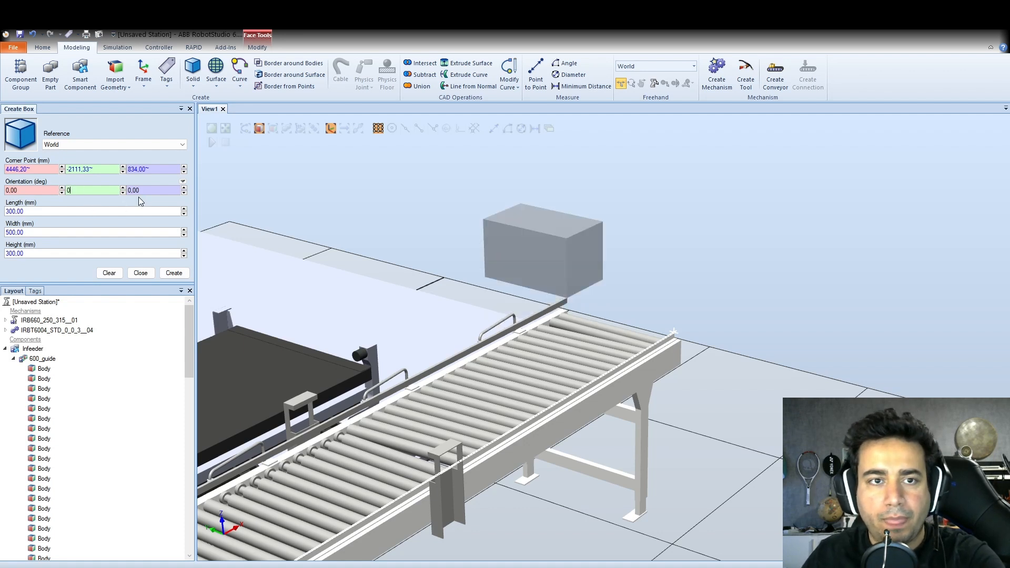
pyautogui.write('90')
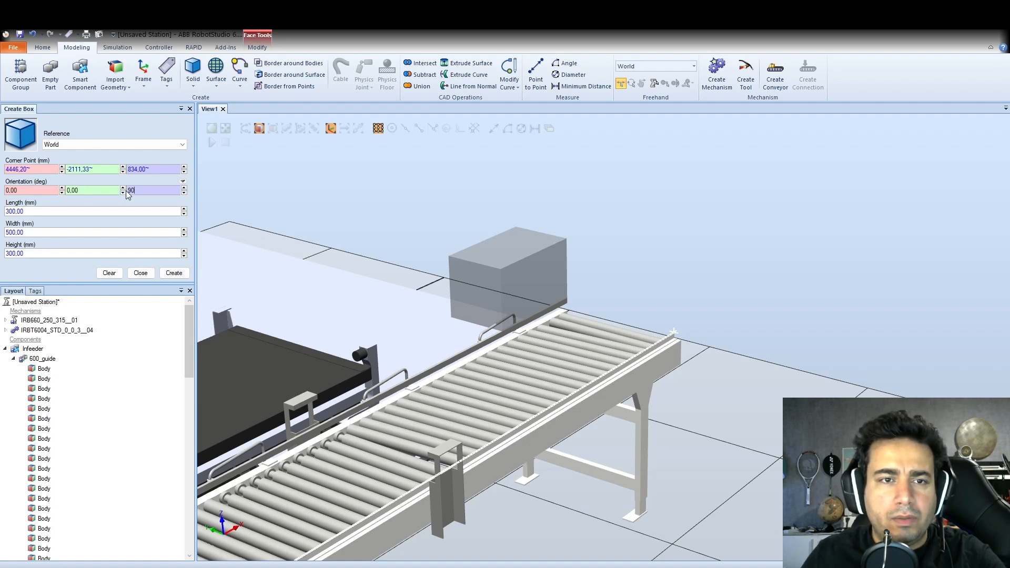
pyautogui.write('180')
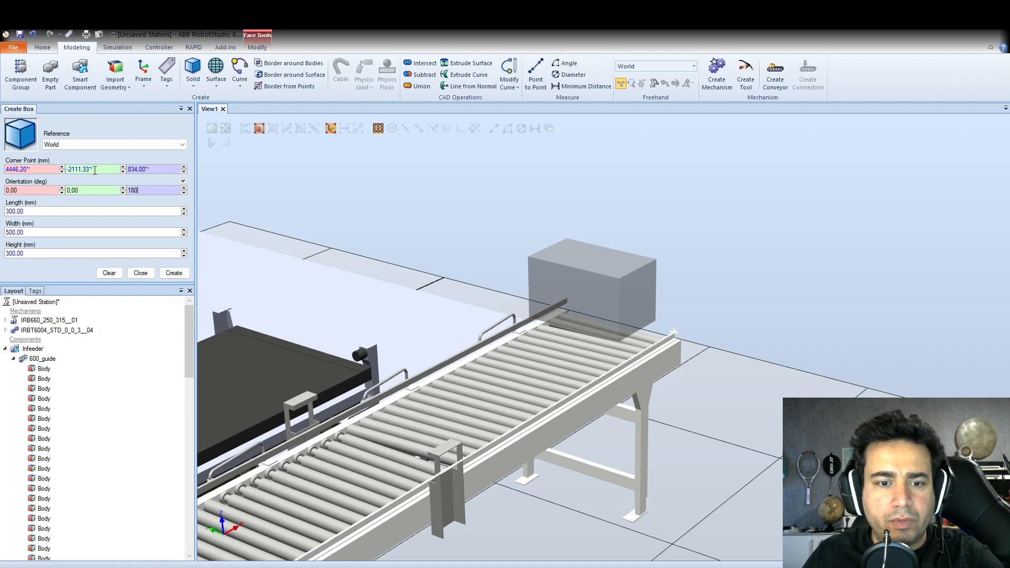
# Shift the box across the infeeder by setting its corner point Y to -2188.331 mm.
pyautogui.click(122, 168)
pyautogui.click(123, 167)
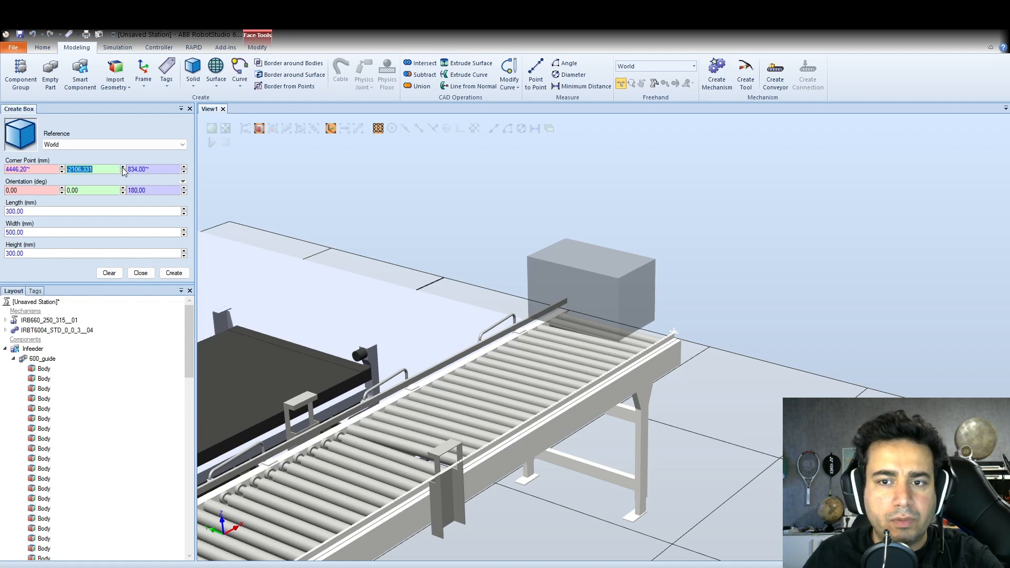
pyautogui.click(123, 167)
pyautogui.click(122, 170)
pyautogui.click(122, 171)
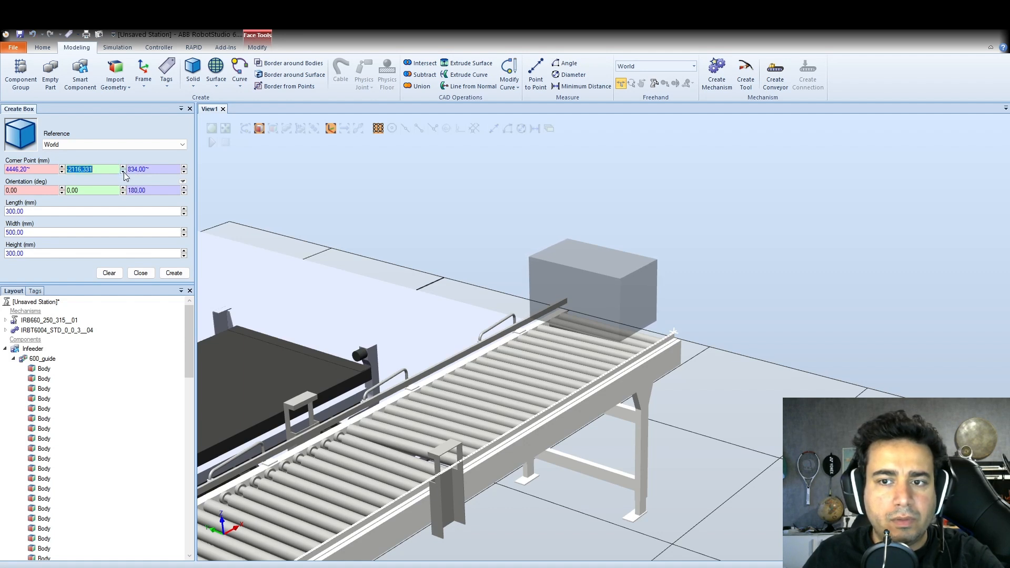
pyautogui.click(123, 170)
pyautogui.click(123, 171)
pyautogui.click(123, 171)
pyautogui.click(122, 171)
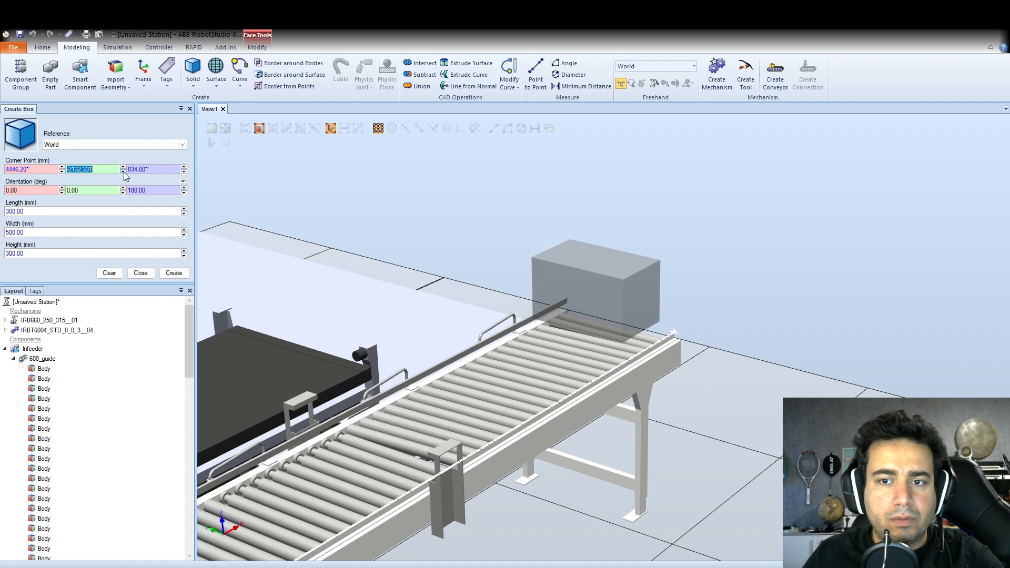
pyautogui.click(123, 171)
pyautogui.click(122, 171)
pyautogui.click(123, 170)
pyautogui.click(123, 171)
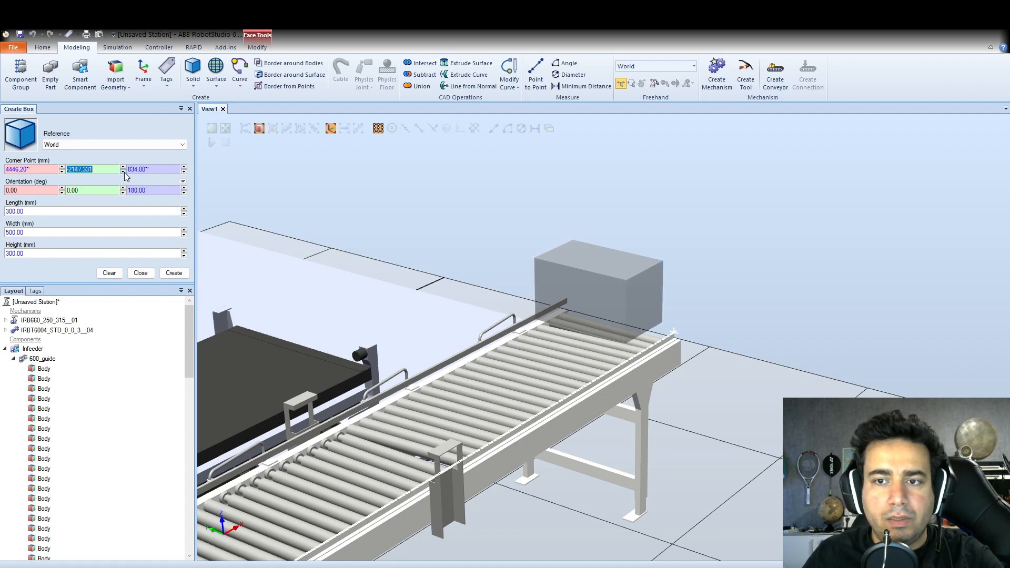
pyautogui.click(123, 171)
pyautogui.click(122, 171)
pyautogui.click(123, 171)
pyautogui.click(123, 171)
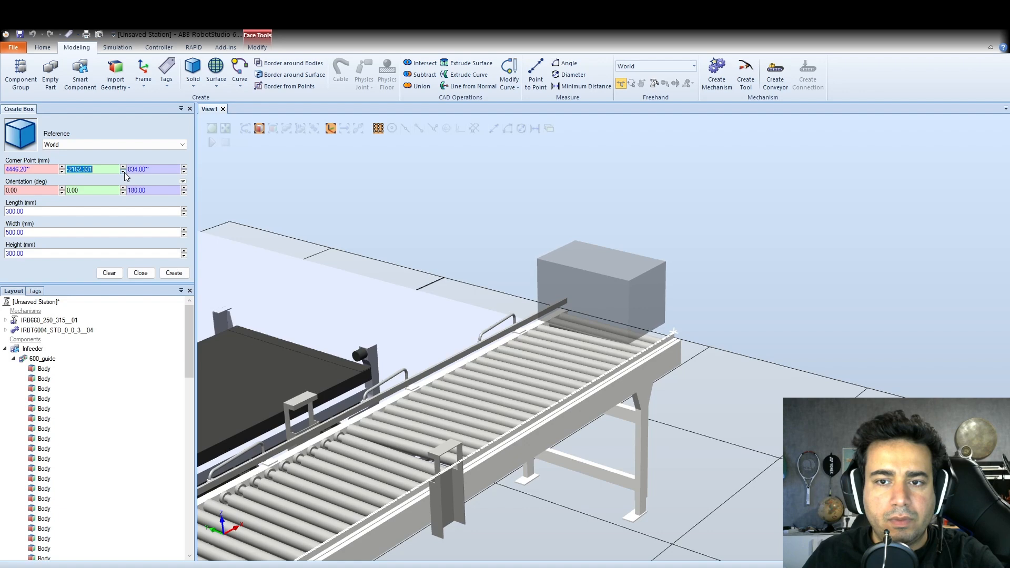
pyautogui.click(122, 171)
pyautogui.click(123, 171)
pyautogui.click(123, 171)
pyautogui.click(122, 171)
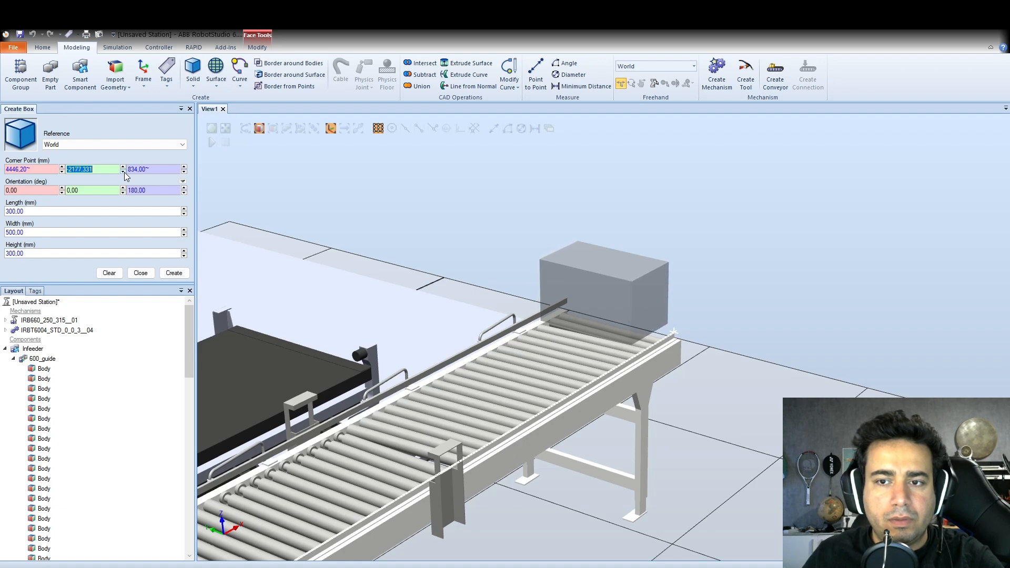
pyautogui.click(123, 170)
pyautogui.click(122, 171)
pyautogui.click(123, 171)
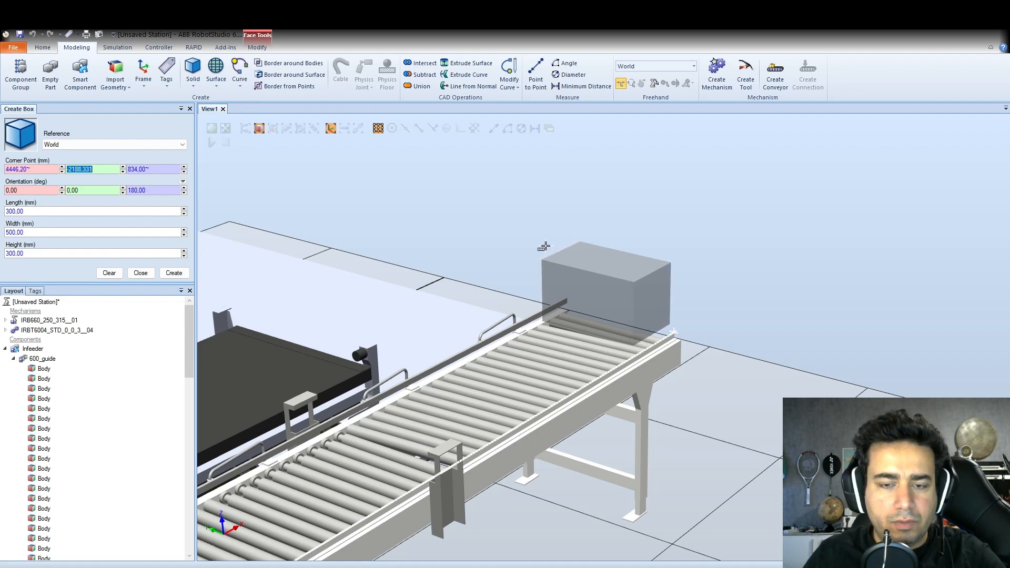
# Lower the box toward the infeeder rollers by setting its corner point Z to 803 mm.
pyautogui.keyDown('ctrl'); pyautogui.keyDown('shift'); pyautogui.moveTo(542, 245); pyautogui.dragTo(680, 229); pyautogui.keyUp('shift'); pyautogui.keyUp('ctrl')
pyautogui.click(184, 172)
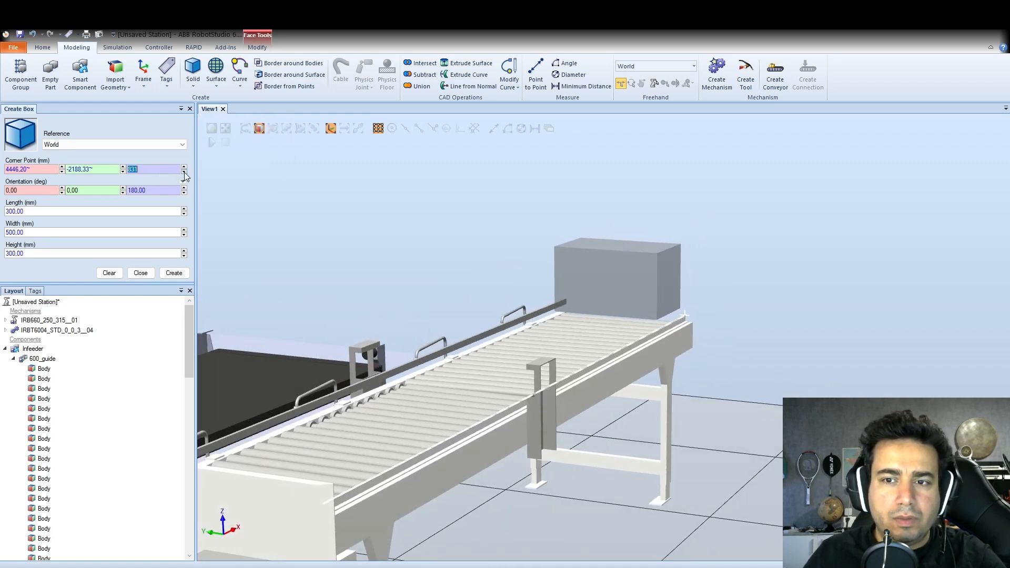
pyautogui.click(184, 172)
pyautogui.click(184, 171)
pyautogui.click(184, 171)
pyautogui.click(185, 171)
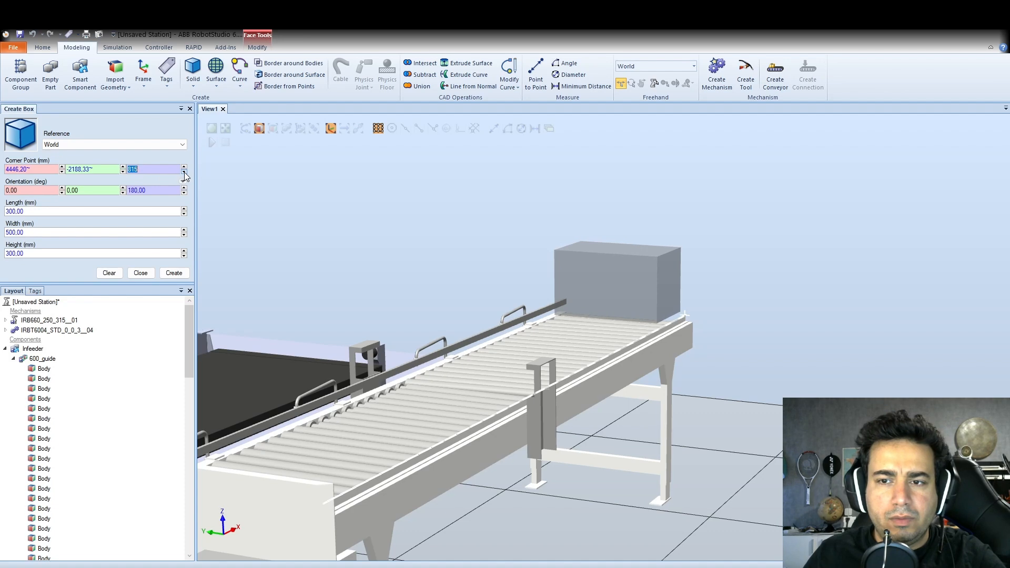
pyautogui.click(184, 171)
pyautogui.click(184, 171)
pyautogui.click(184, 171)
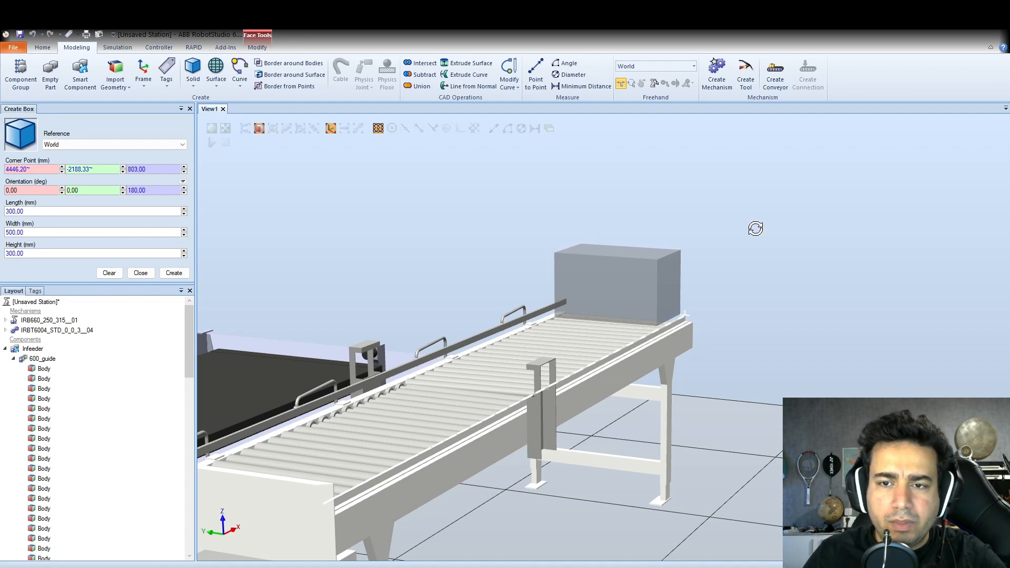
# Try lowering the box further by reducing its corner point Z to 763 mm.
pyautogui.moveTo(755, 225)
pyautogui.keyDown('ctrl'); pyautogui.keyDown('shift'); pyautogui.mouseDown()
pyautogui.moveTo(780, 217)
pyautogui.moveTo(762, 229)
pyautogui.mouseUp(); pyautogui.keyUp('shift'); pyautogui.keyUp('ctrl')
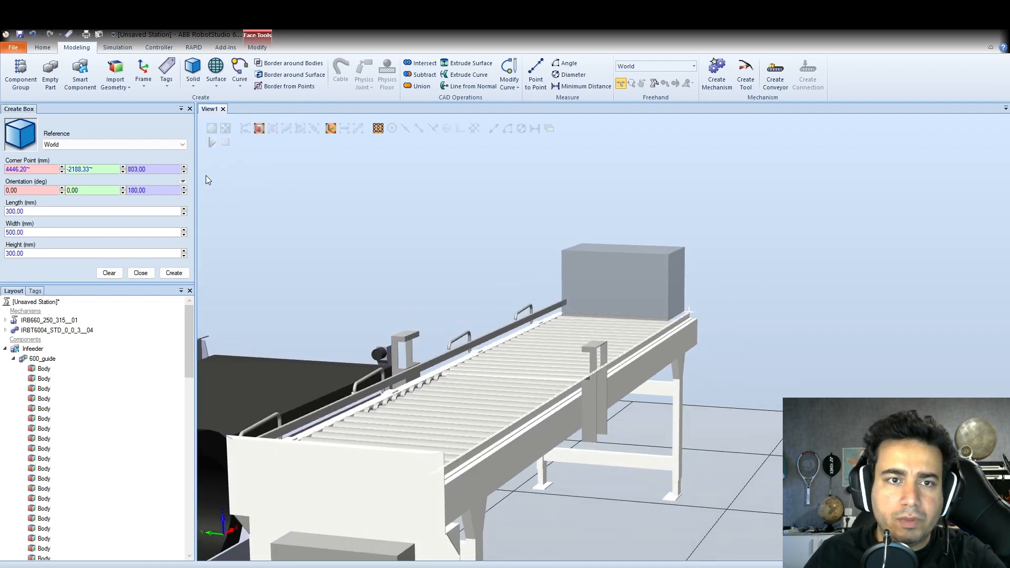
pyautogui.click(184, 172)
pyautogui.click(184, 172)
pyautogui.click(184, 172)
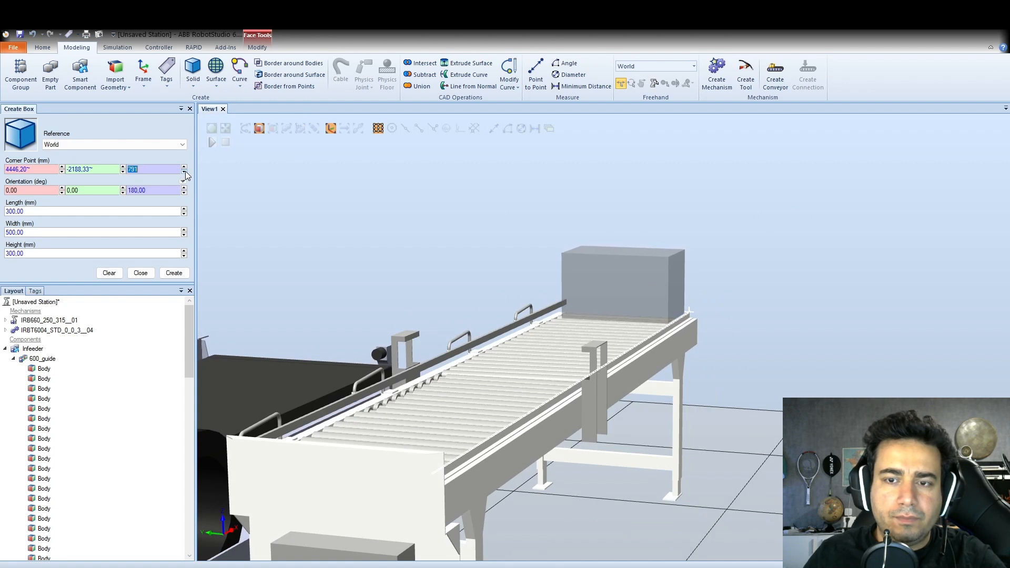
pyautogui.click(184, 171)
pyautogui.click(184, 171)
pyautogui.click(184, 171)
pyautogui.click(184, 172)
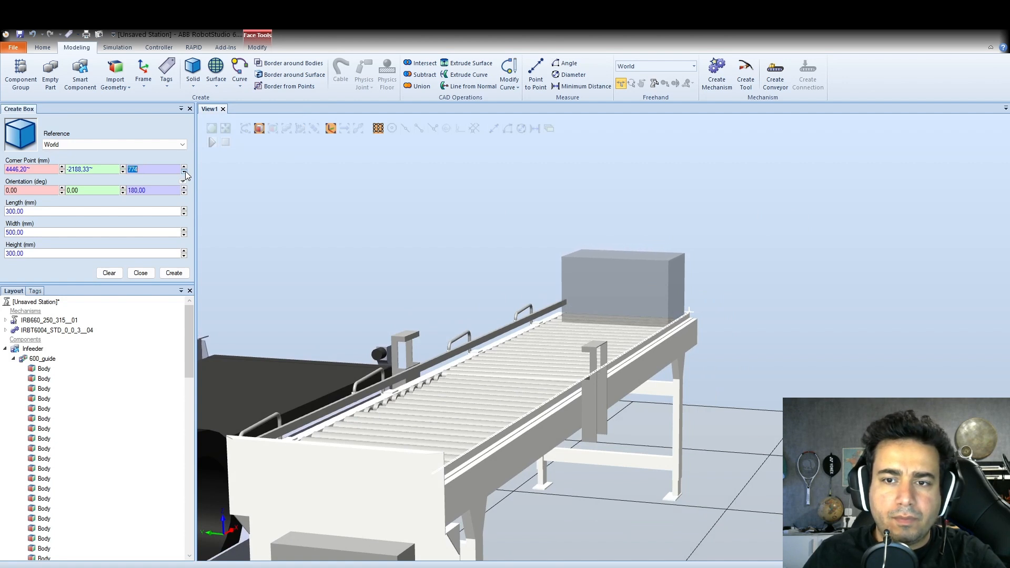
pyautogui.click(184, 172)
pyautogui.moveTo(760, 235)
pyautogui.keyDown('ctrl'); pyautogui.keyDown('shift'); pyautogui.mouseDown()
pyautogui.moveTo(776, 230)
pyautogui.moveTo(759, 240)
pyautogui.mouseUp(); pyautogui.keyUp('shift'); pyautogui.keyUp('ctrl')
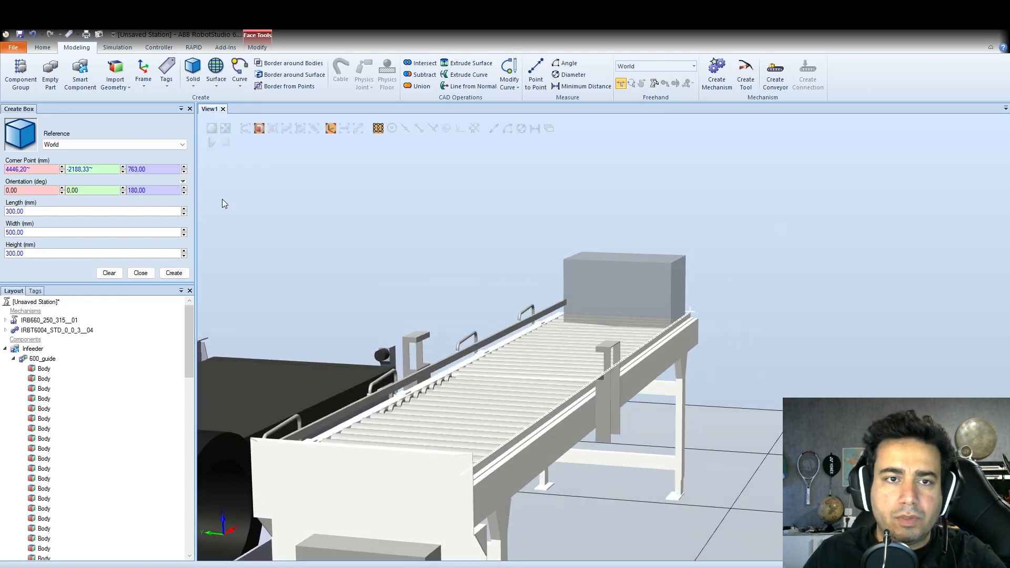
# Raise the corner point Z until the box sits on the infeeder rollers, and create the box.
pyautogui.click(184, 168)
pyautogui.click(184, 167)
pyautogui.click(184, 167)
pyautogui.click(184, 167)
pyautogui.click(184, 167)
pyautogui.click(184, 168)
pyautogui.keyDown('ctrl'); pyautogui.keyDown('shift'); pyautogui.moveTo(679, 217); pyautogui.dragTo(623, 234); pyautogui.keyUp('shift'); pyautogui.keyUp('ctrl')
pyautogui.click(174, 273)
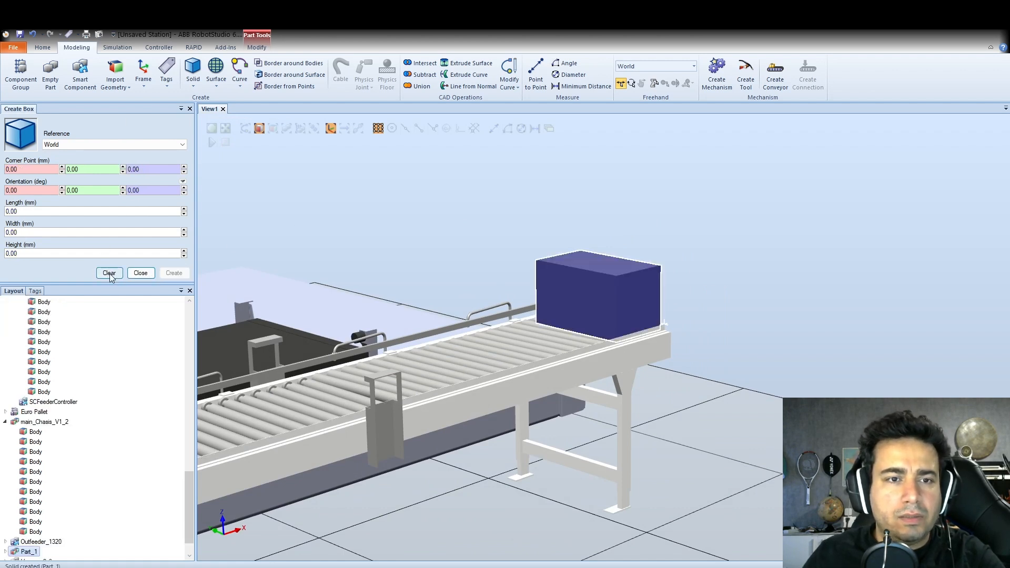
pyautogui.click(141, 274)
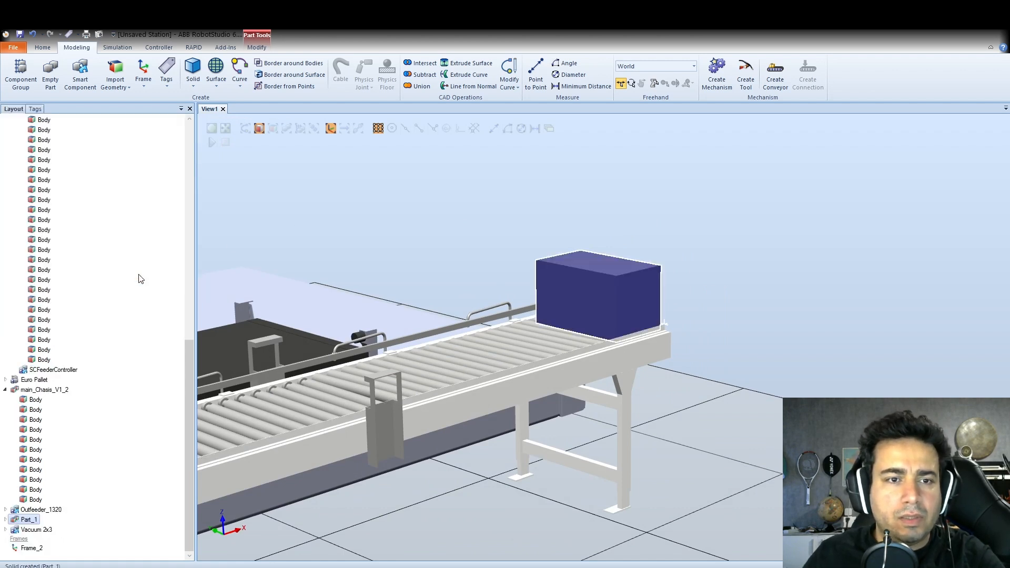
# Rename the newly created part as Box.
pyautogui.click(27, 519)
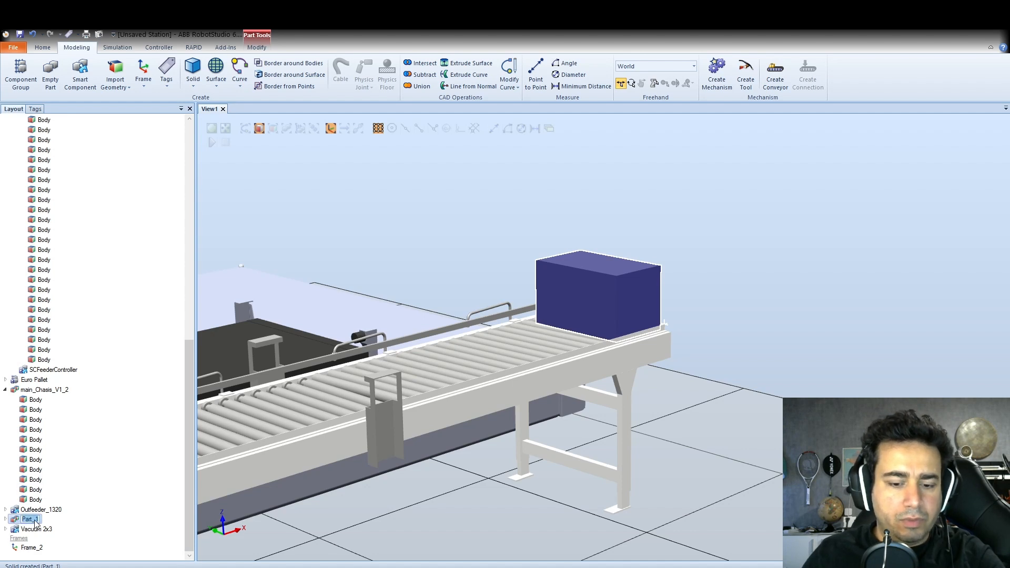
pyautogui.write('Box')
pyautogui.press('Return')
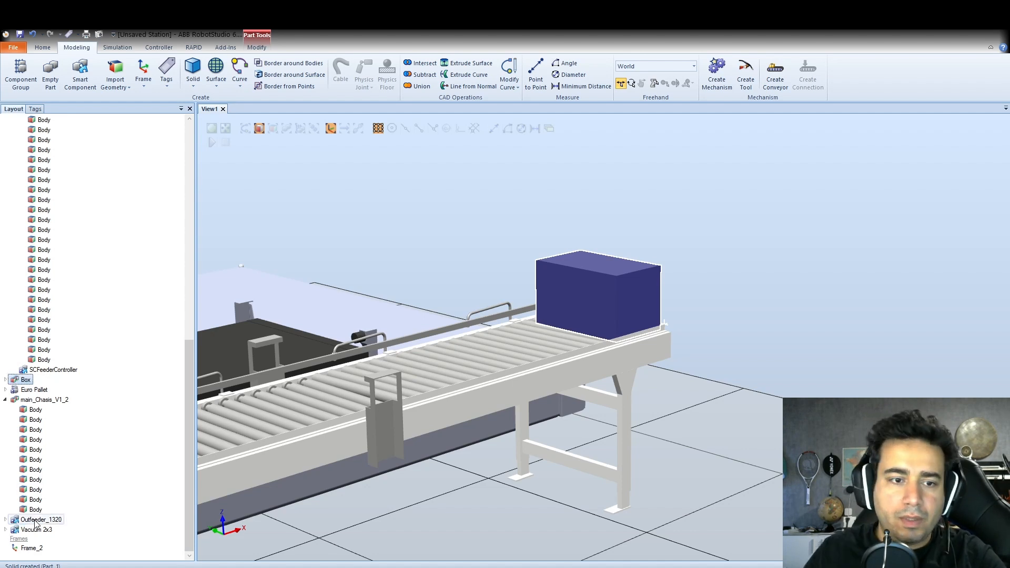
# Examine the box's placement on the infeeder in relation to the robot, outfeeder and pallet.
pyautogui.click(736, 245)
pyautogui.scroll(-2, 434, 365)
pyautogui.scroll(-3, 434, 365)
pyautogui.scroll(2, 422, 387)
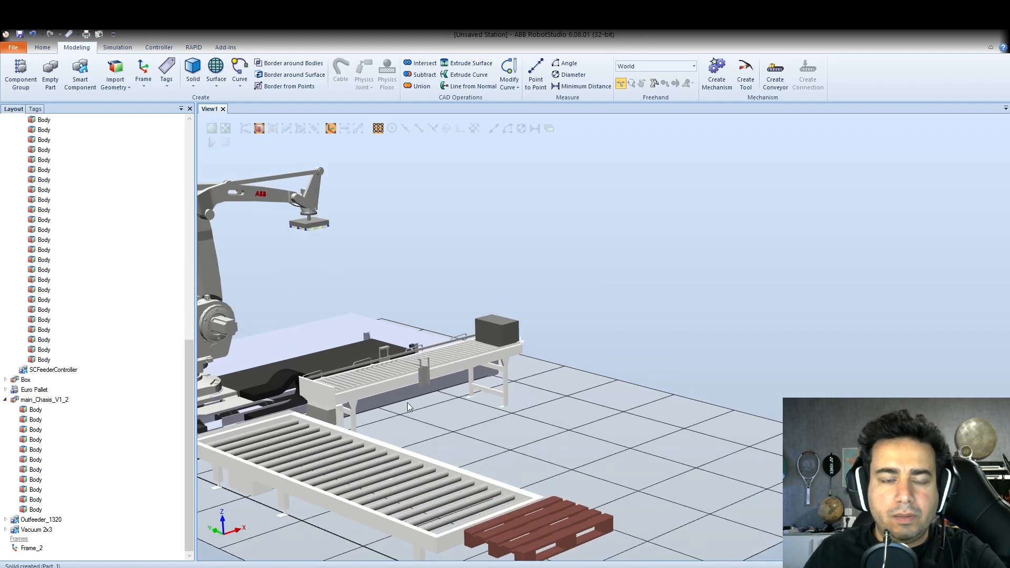
pyautogui.keyDown('ctrl'); pyautogui.keyDown('shift'); pyautogui.moveTo(462, 371); pyautogui.dragTo(380, 386); pyautogui.keyUp('shift'); pyautogui.keyUp('ctrl')
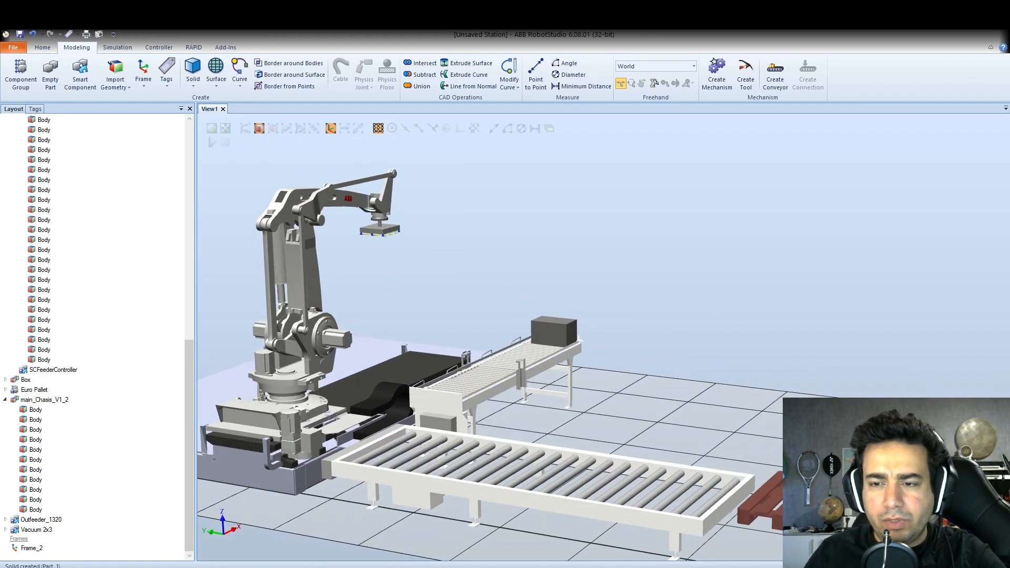
pyautogui.moveTo(734, 370)
pyautogui.keyDown('ctrl'); pyautogui.keyDown('shift'); pyautogui.mouseDown()
pyautogui.moveTo(733, 400)
pyautogui.moveTo(737, 367)
pyautogui.moveTo(746, 381)
pyautogui.mouseUp(); pyautogui.keyUp('shift'); pyautogui.keyUp('ctrl')
pyautogui.scroll(1, 733, 377)
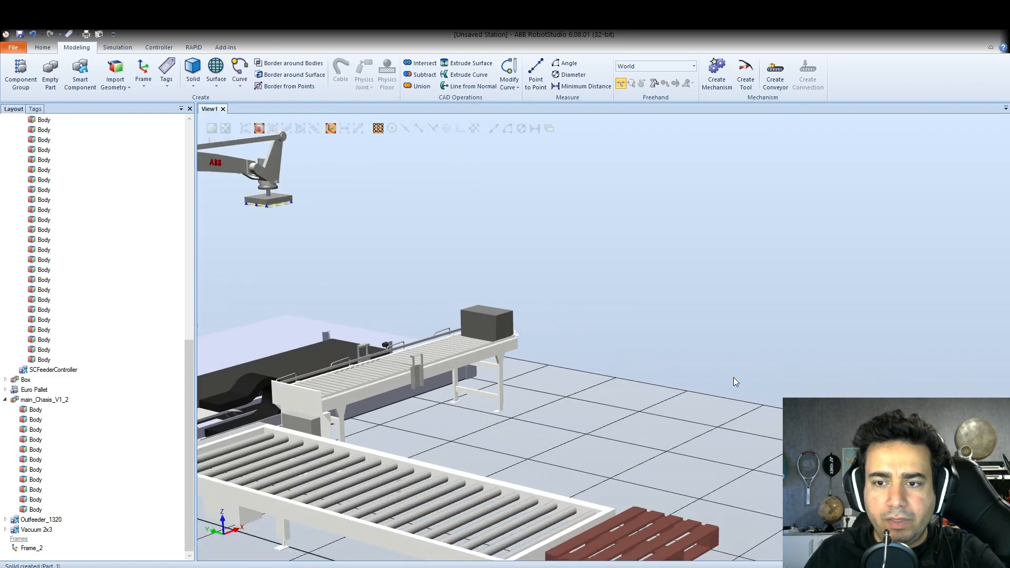
pyautogui.scroll(-4, 733, 377)
pyautogui.scroll(2, 591, 445)
pyautogui.scroll(1, 726, 351)
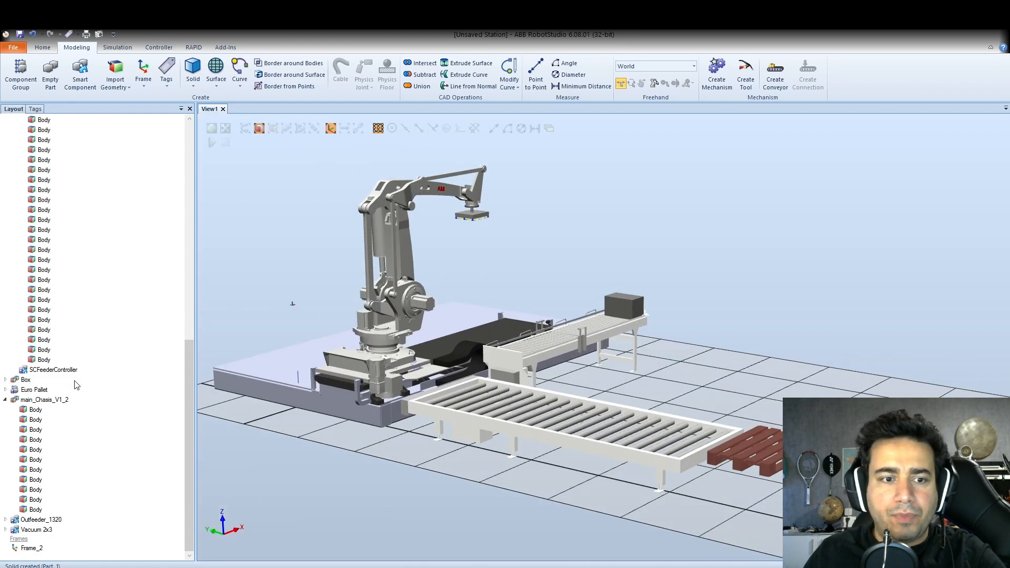
# Move the Euro Pallet along Outfeeder_1320 onto the rollers at its robot-side end.
pyautogui.click(32, 520)
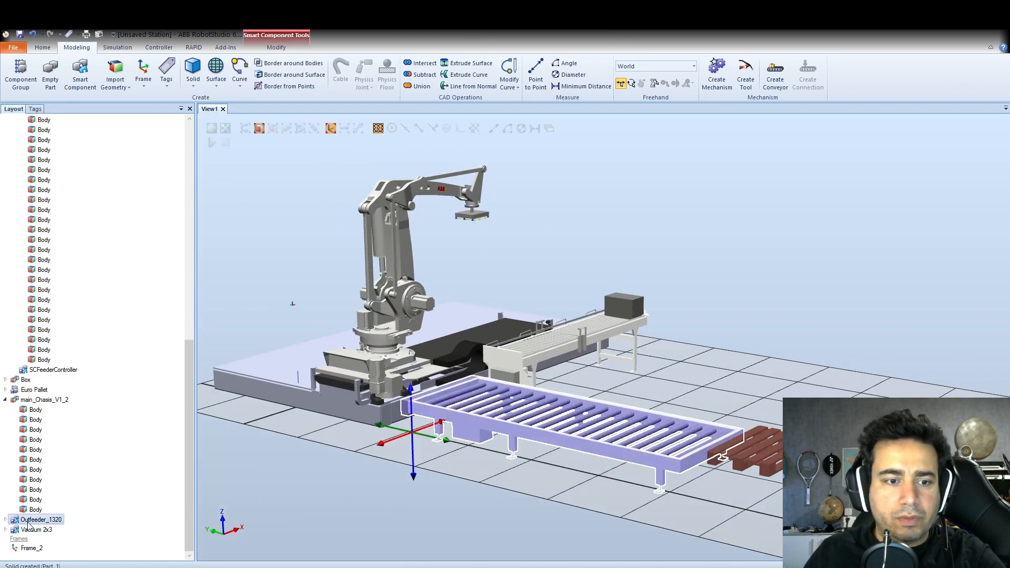
pyautogui.click(34, 390)
pyautogui.moveTo(782, 483); pyautogui.dragTo(470, 428)
pyautogui.click(563, 373)
pyautogui.keyDown('ctrl'); pyautogui.keyDown('shift'); pyautogui.moveTo(518, 351); pyautogui.dragTo(500, 386); pyautogui.keyUp('shift'); pyautogui.keyUp('ctrl')
pyautogui.scroll(-2, 554, 383)
pyautogui.scroll(6, 554, 383)
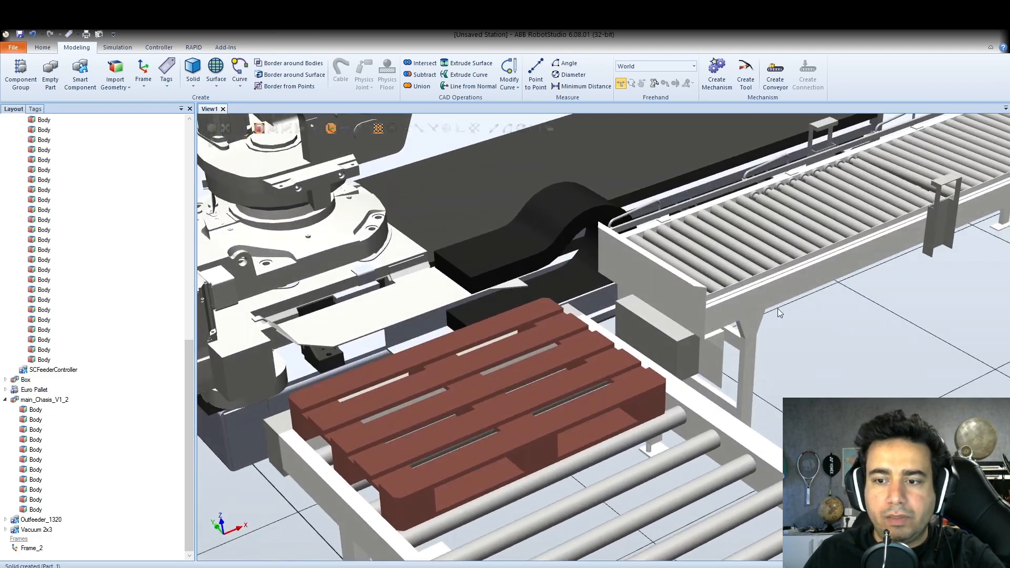
pyautogui.scroll(-4, 777, 308)
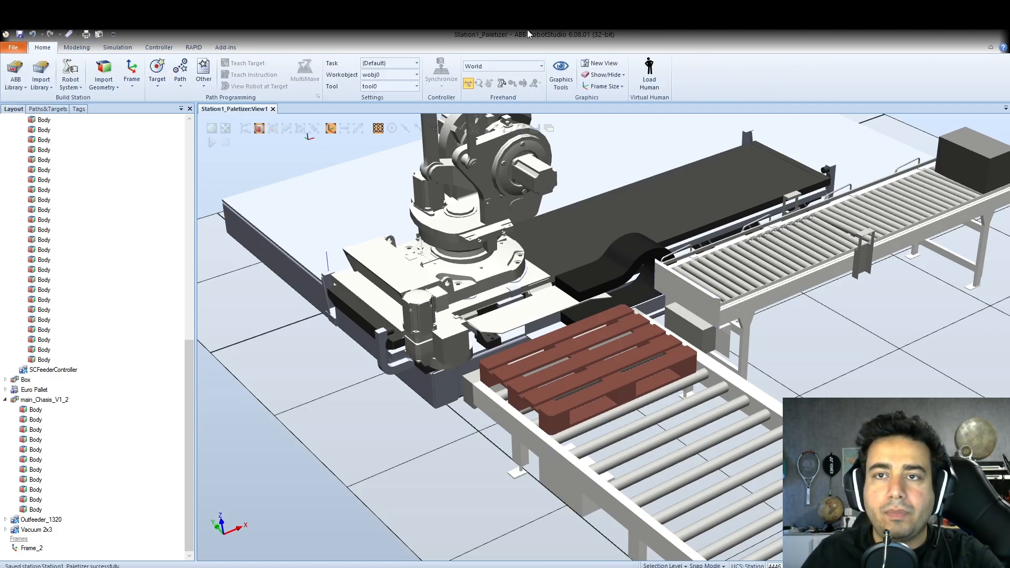
# Collapse the expanded Infeeder and main_Chasis_V1_2 components in the station layout tree.
pyautogui.scroll(1, 897, 311)
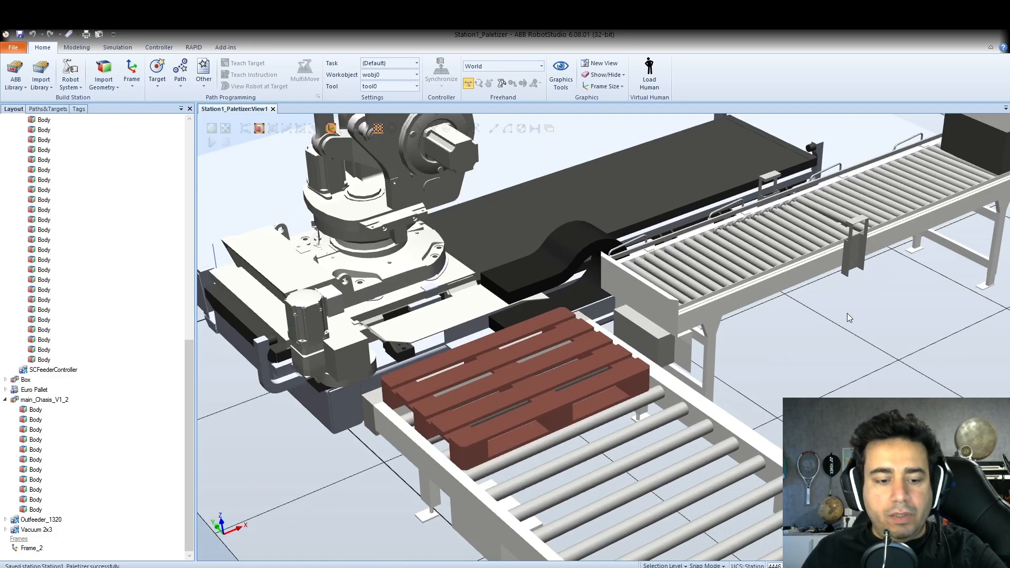
pyautogui.scroll(-5, 847, 315)
pyautogui.scroll(2, 931, 284)
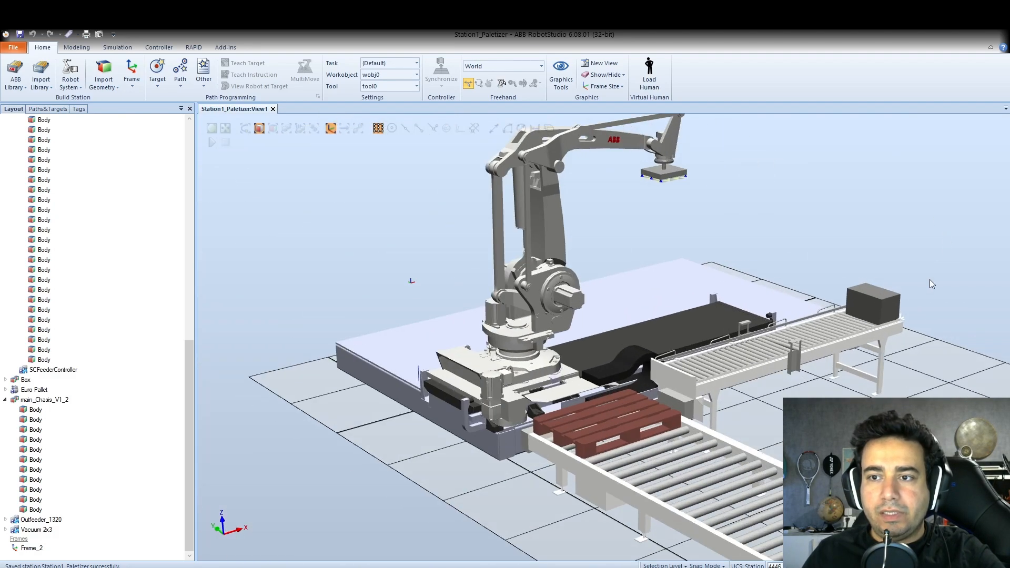
pyautogui.keyDown('ctrl'); pyautogui.keyDown('shift'); pyautogui.moveTo(810, 342); pyautogui.dragTo(792, 353); pyautogui.keyUp('shift'); pyautogui.keyUp('ctrl')
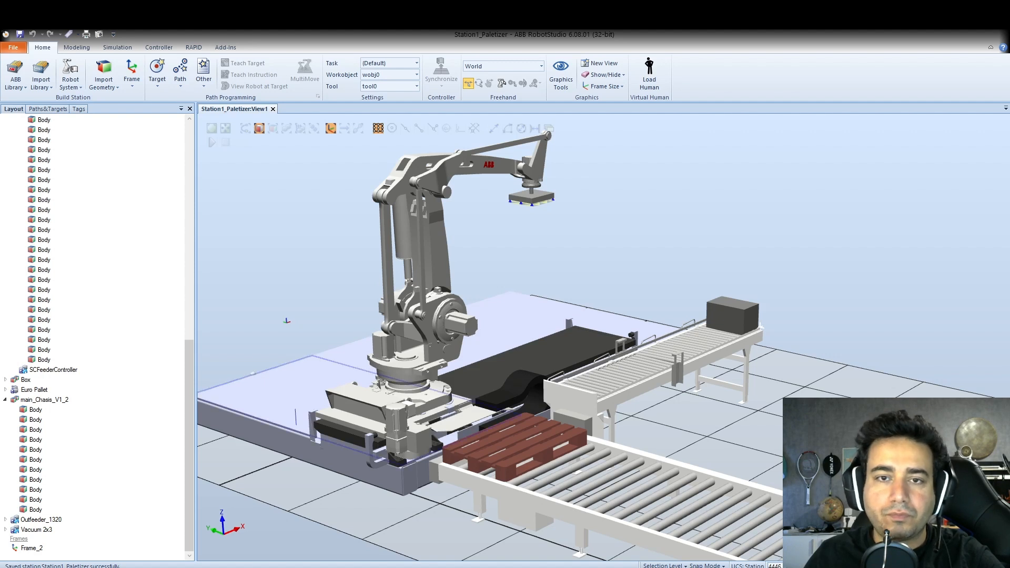
pyautogui.moveTo(189, 368); pyautogui.dragTo(192, 145)
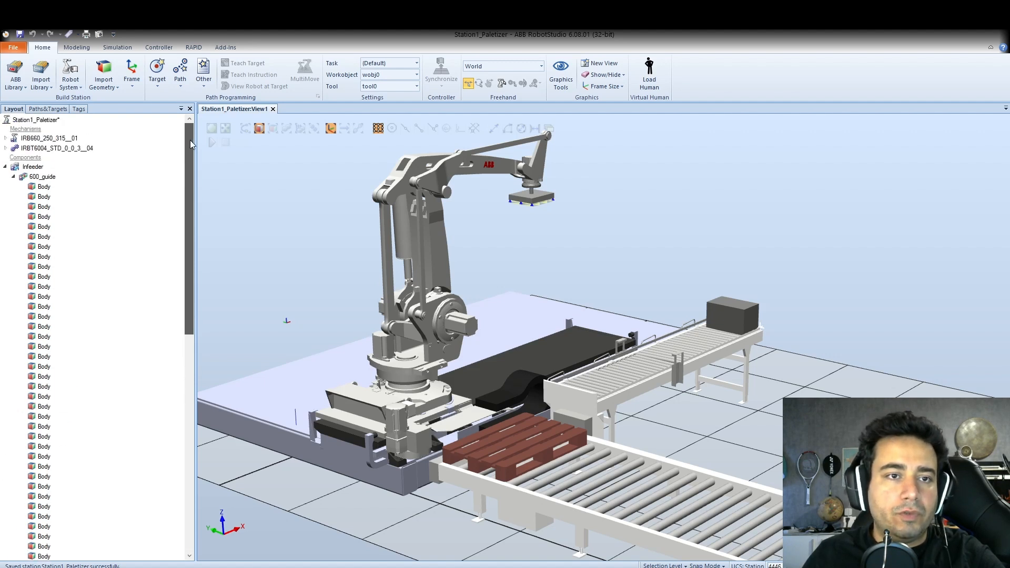
pyautogui.click(5, 167)
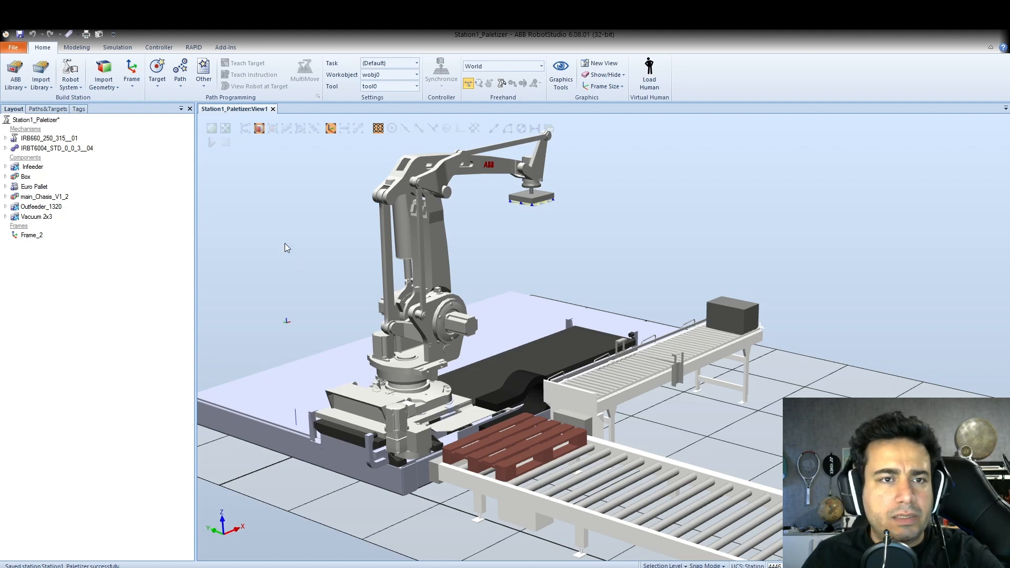
# Open the station logic of Station1_Paletizer in its design view.
pyautogui.click(110, 48)
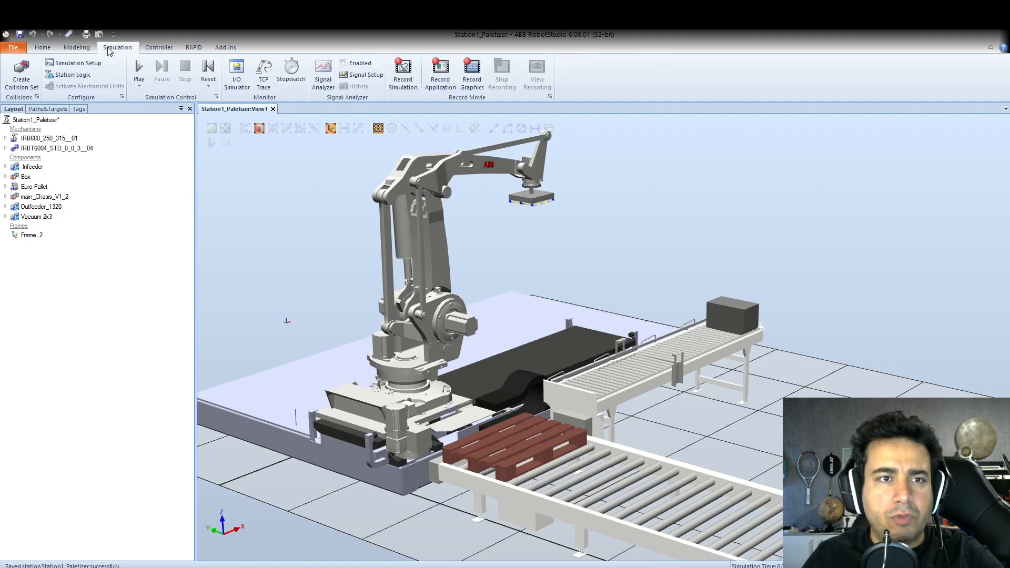
pyautogui.click(62, 78)
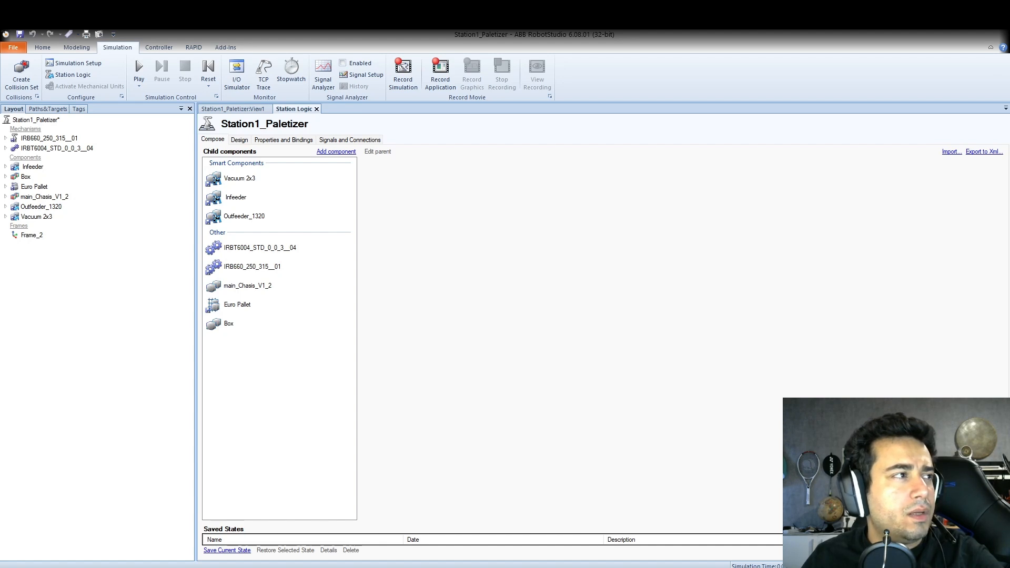
pyautogui.click(239, 139)
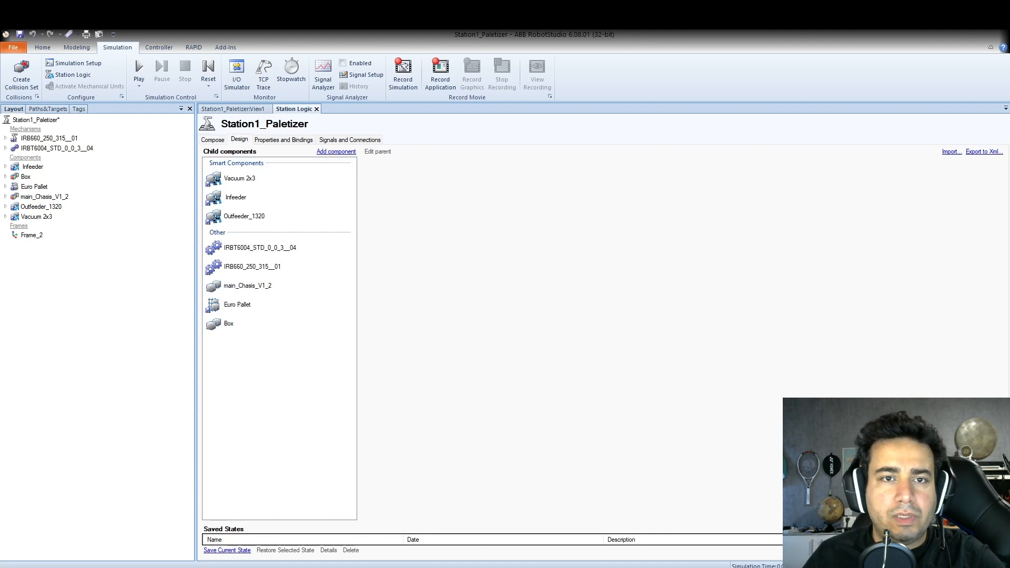
# Rearrange the Infeeder, Outfeeder_1320 and Vacuum 2x3 blocks so they are spread apart in the station logic design.
pyautogui.moveTo(616, 187); pyautogui.dragTo(501, 345)
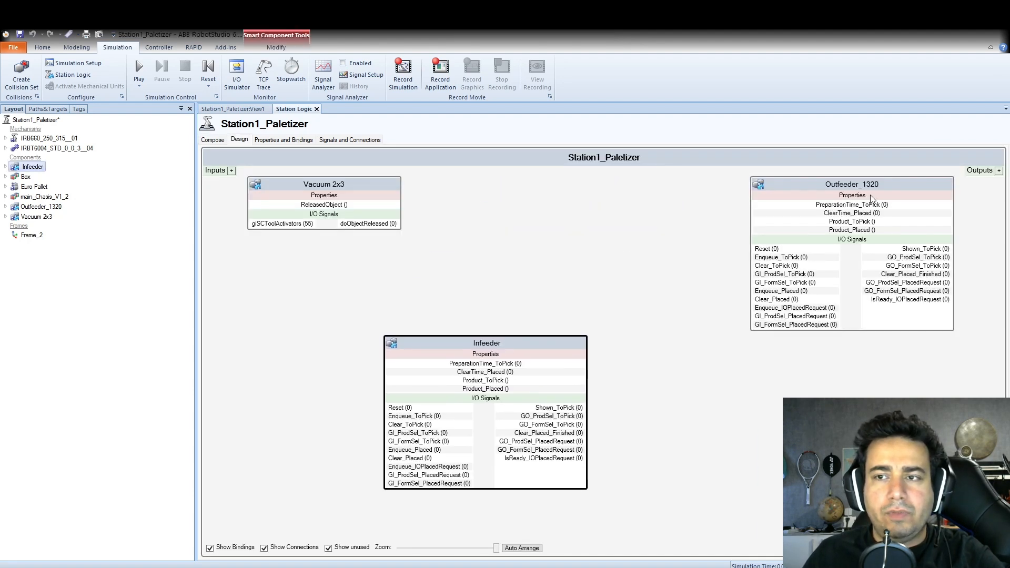
pyautogui.moveTo(868, 183); pyautogui.dragTo(801, 197)
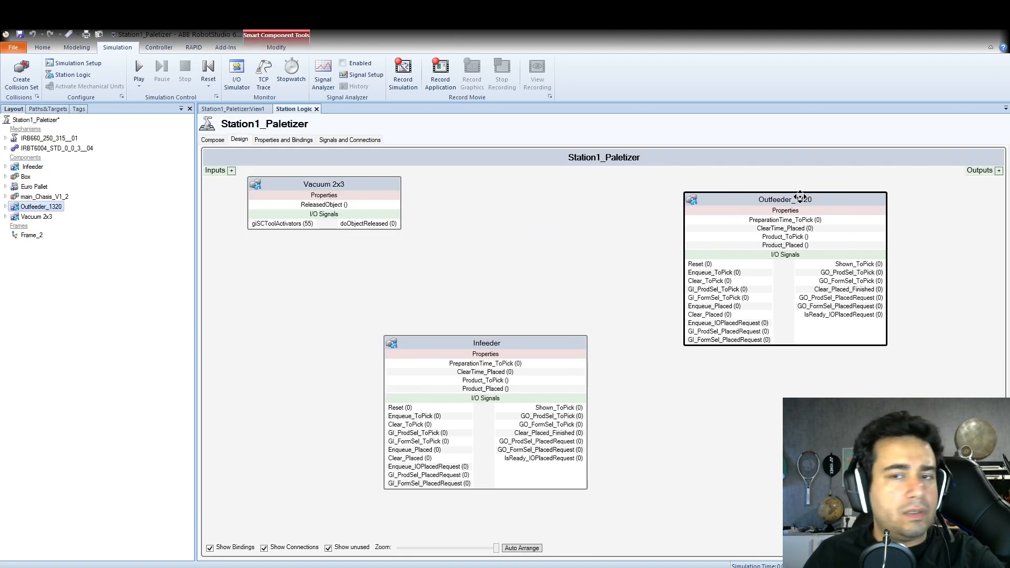
pyautogui.moveTo(350, 184); pyautogui.dragTo(378, 220)
pyautogui.click(775, 198)
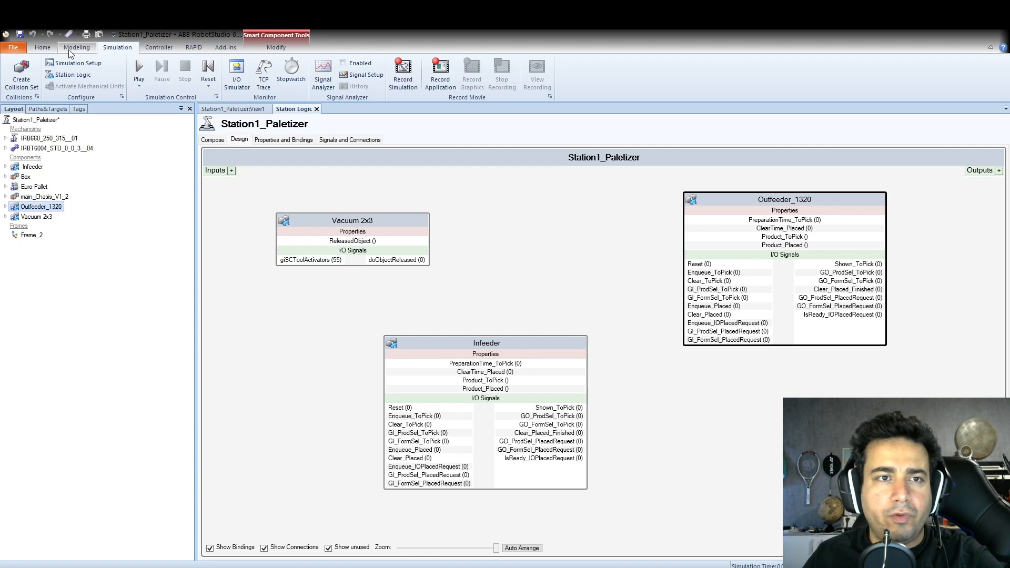
# Show the options for adding a robot system to the station.
pyautogui.click(42, 47)
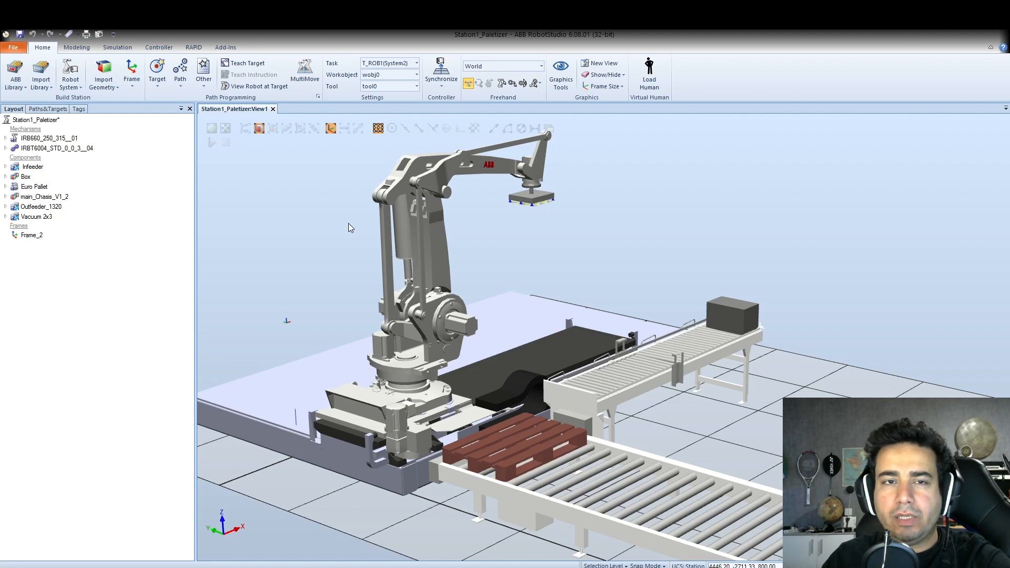
pyautogui.click(72, 93)
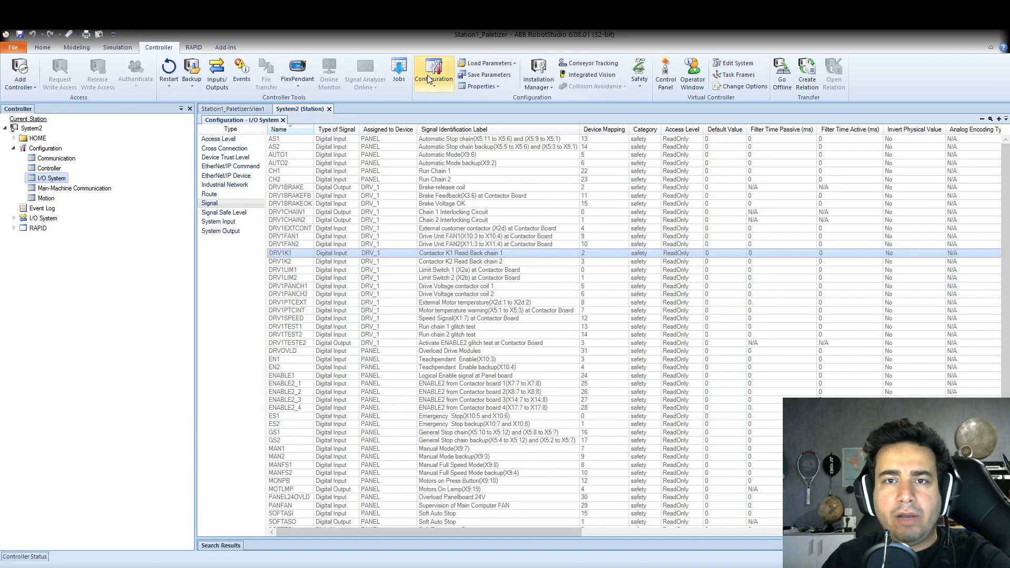
# Add two digital input signals named DI_10 and DI_11 to System2's I/O System configuration.
pyautogui.click(438, 85)
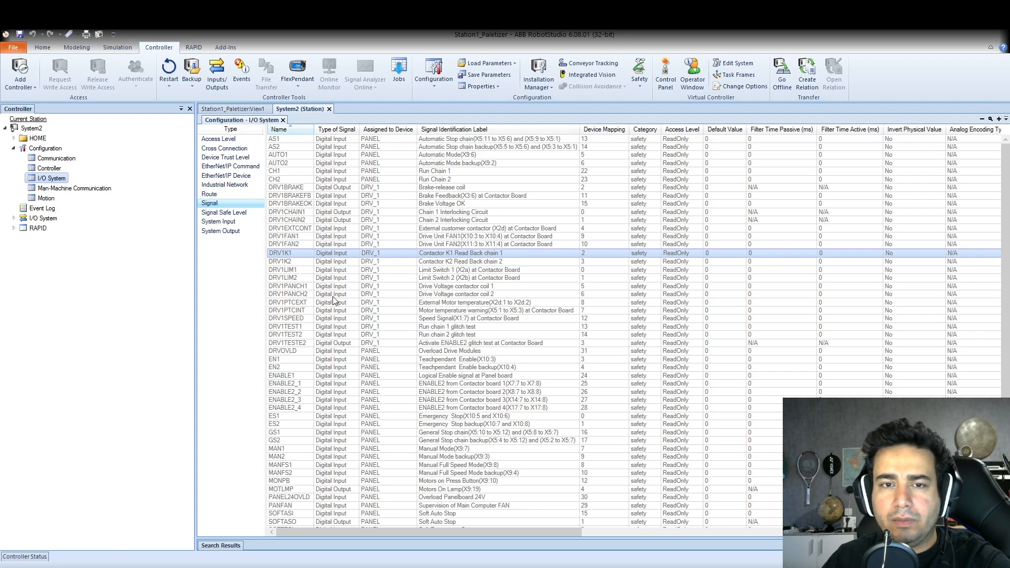
pyautogui.click(345, 303)
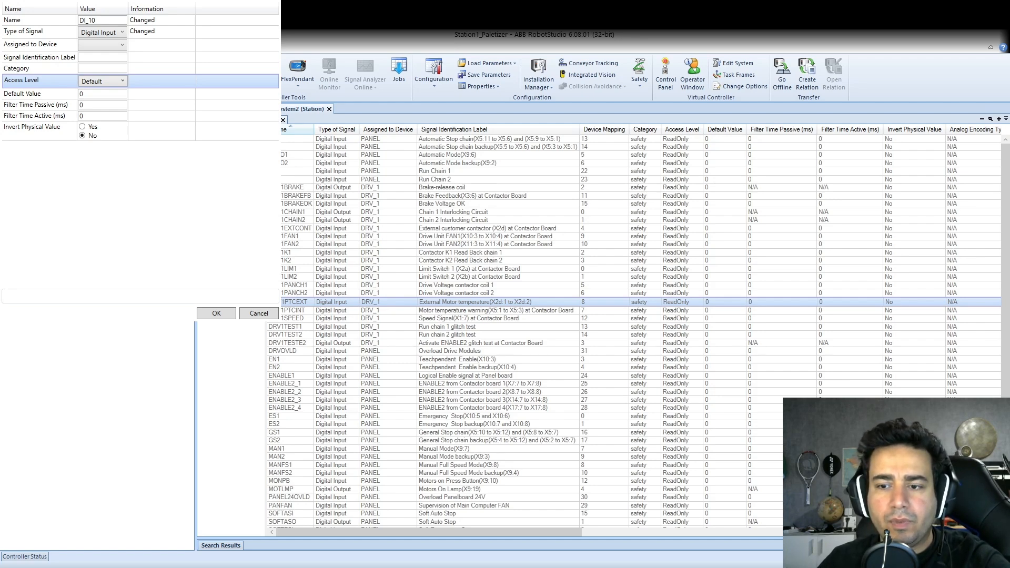
pyautogui.click(206, 313)
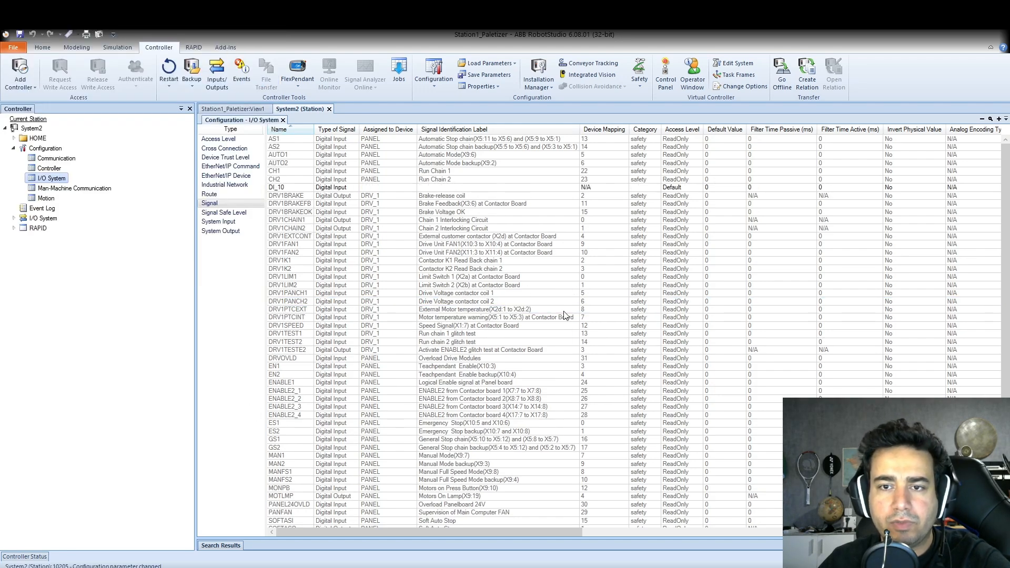
pyautogui.click(295, 187)
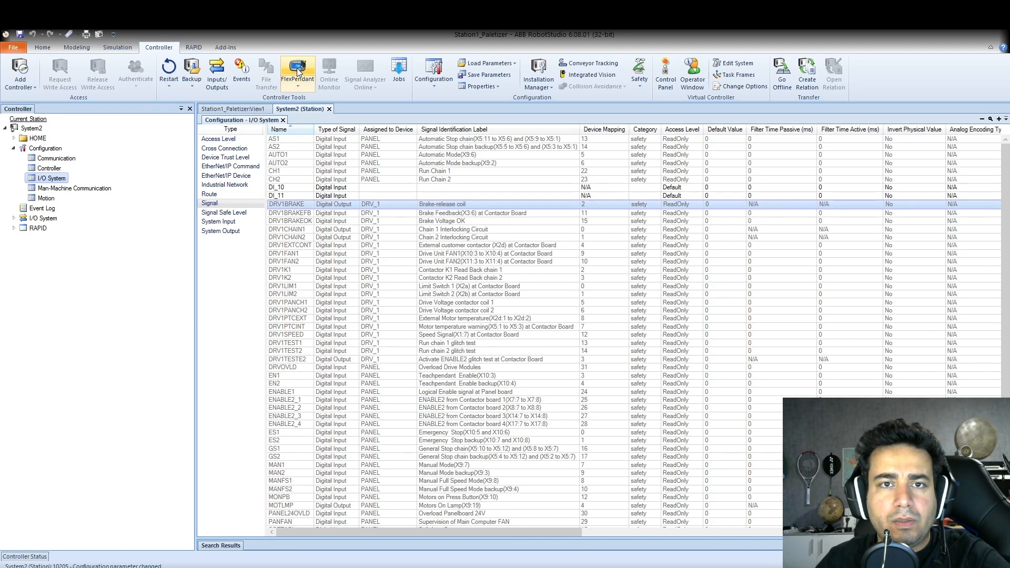
# Add a digital output signal named DO_10 with access level All to System2's I/O System configuration.
pyautogui.click(433, 229)
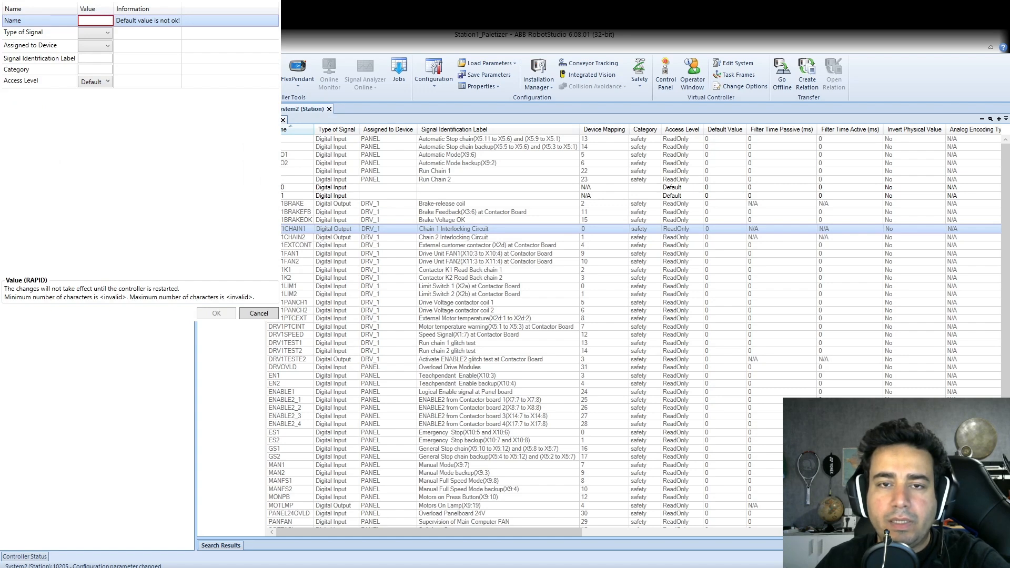
pyautogui.write('DO_')
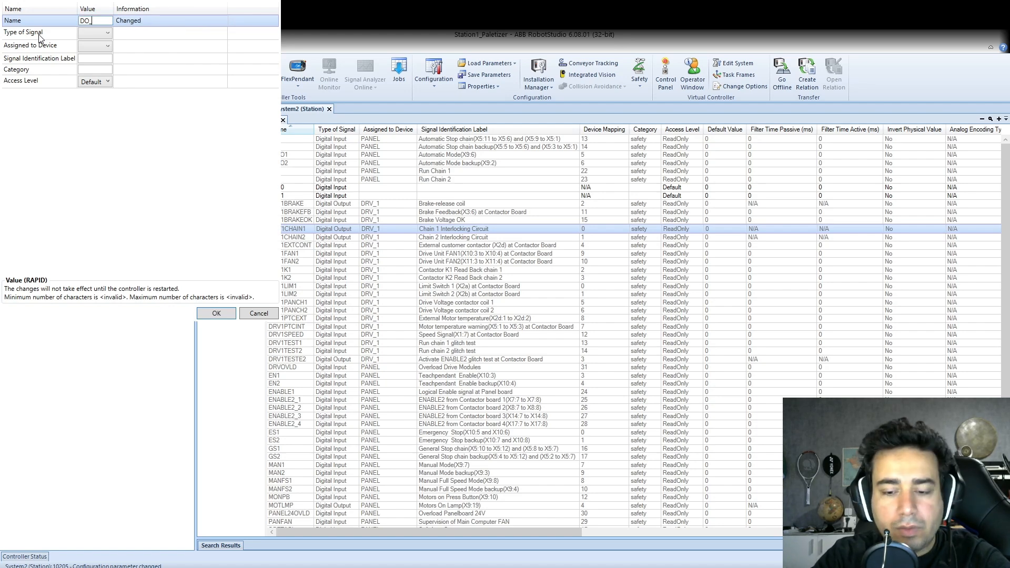
pyautogui.write('10')
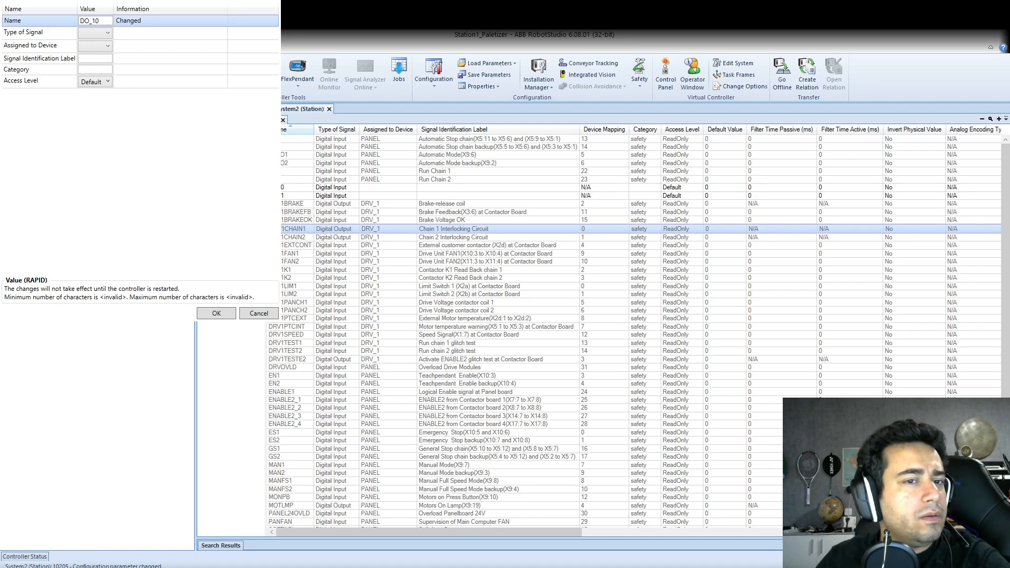
pyautogui.click(99, 36)
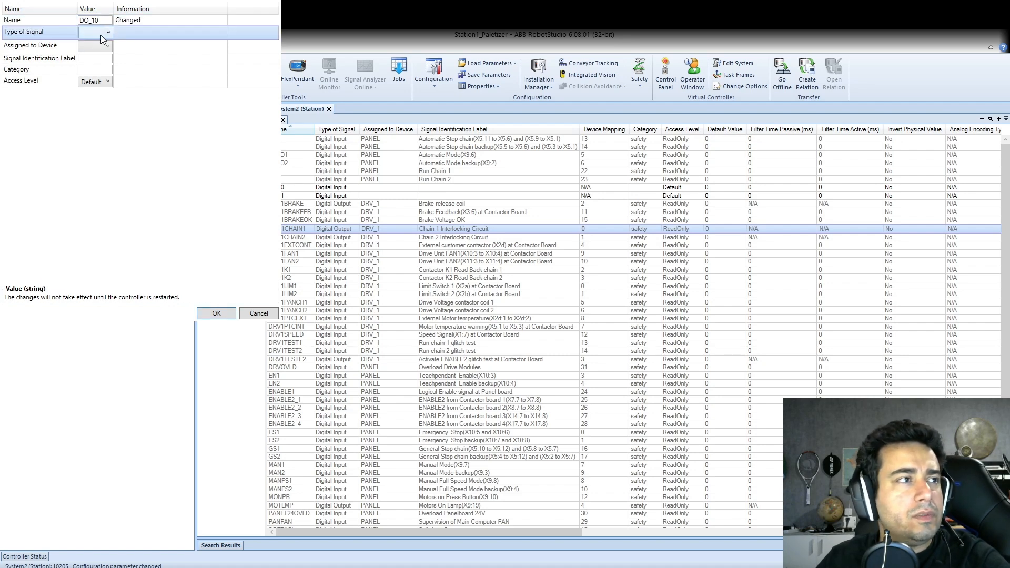
pyautogui.click(99, 82)
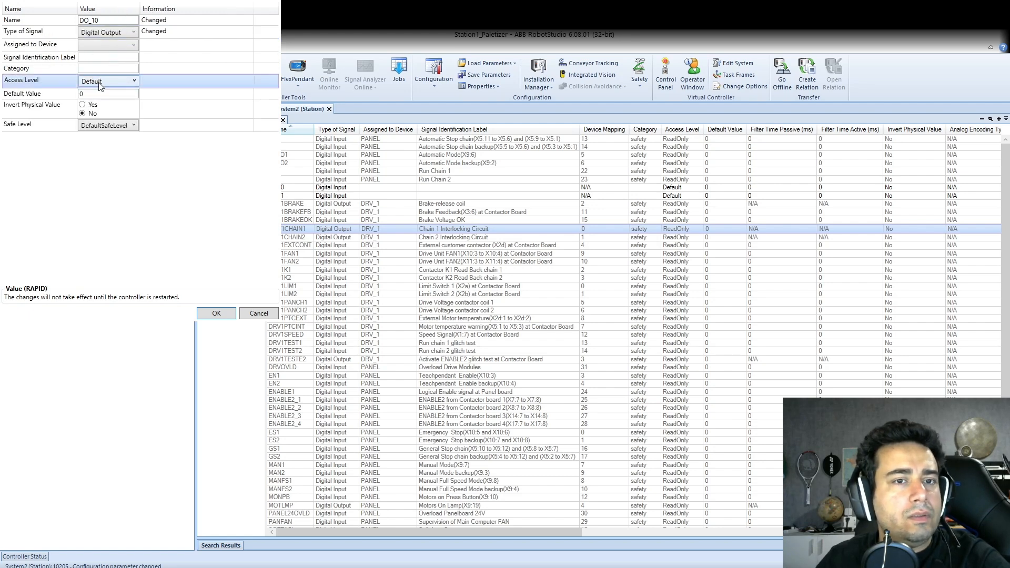
pyautogui.click(100, 81)
pyautogui.click(102, 93)
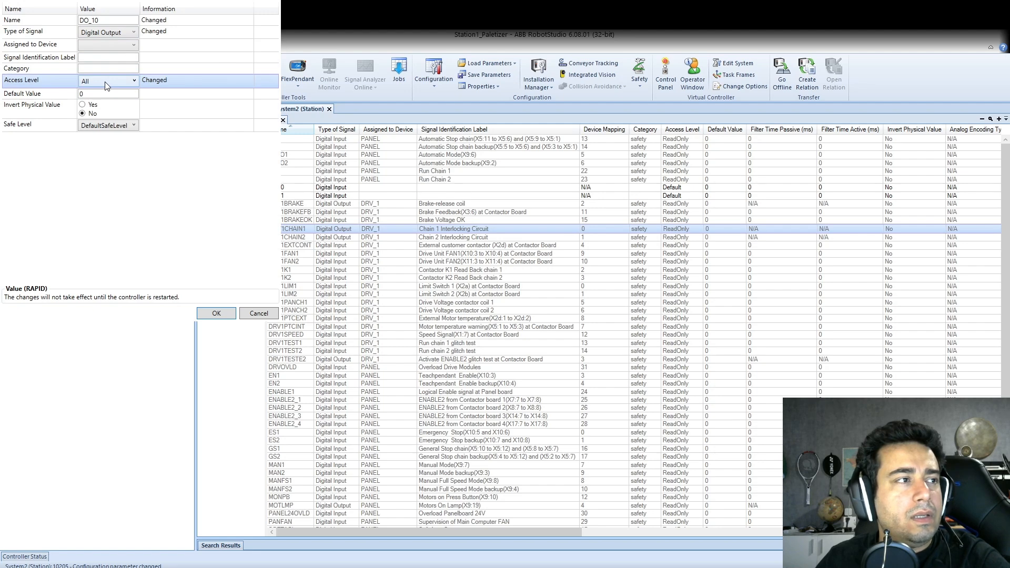
pyautogui.click(216, 313)
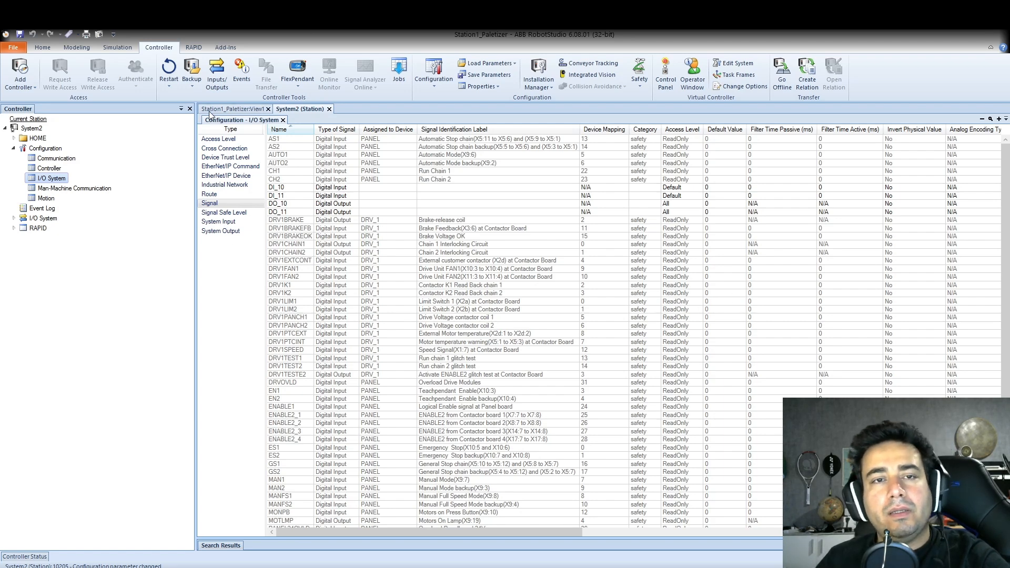
# Open the station logic design of Station1_Paletizer and move the System2 block between the Vacuum 2x3 and Outfeeder_1320 blocks.
pyautogui.click(77, 48)
pyautogui.click(117, 48)
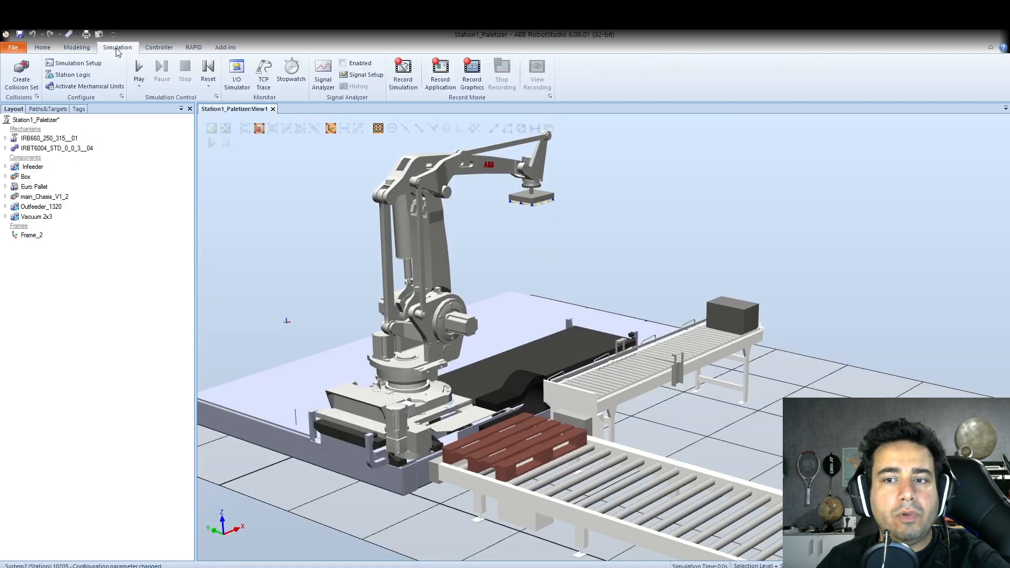
pyautogui.click(73, 74)
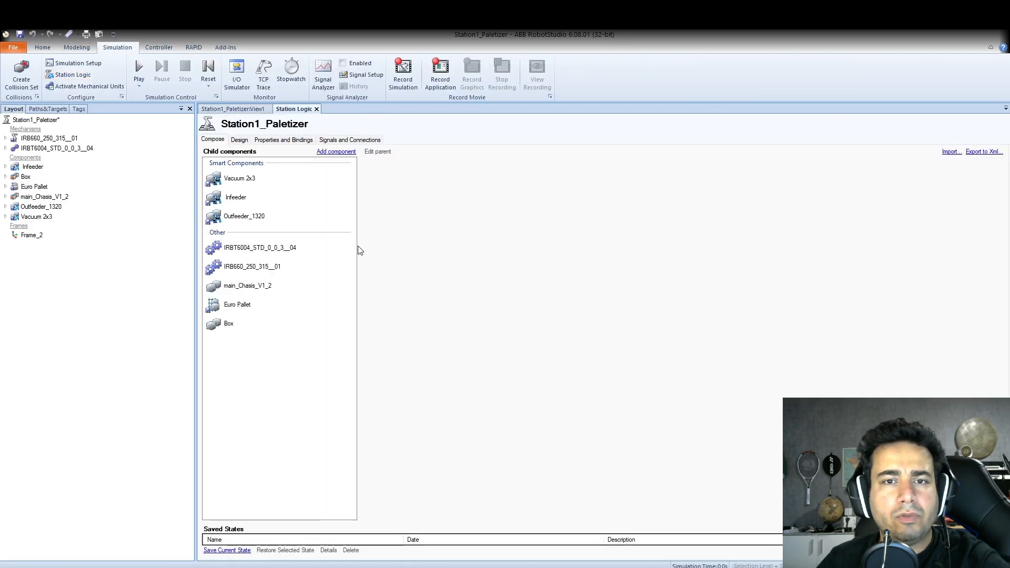
pyautogui.click(239, 140)
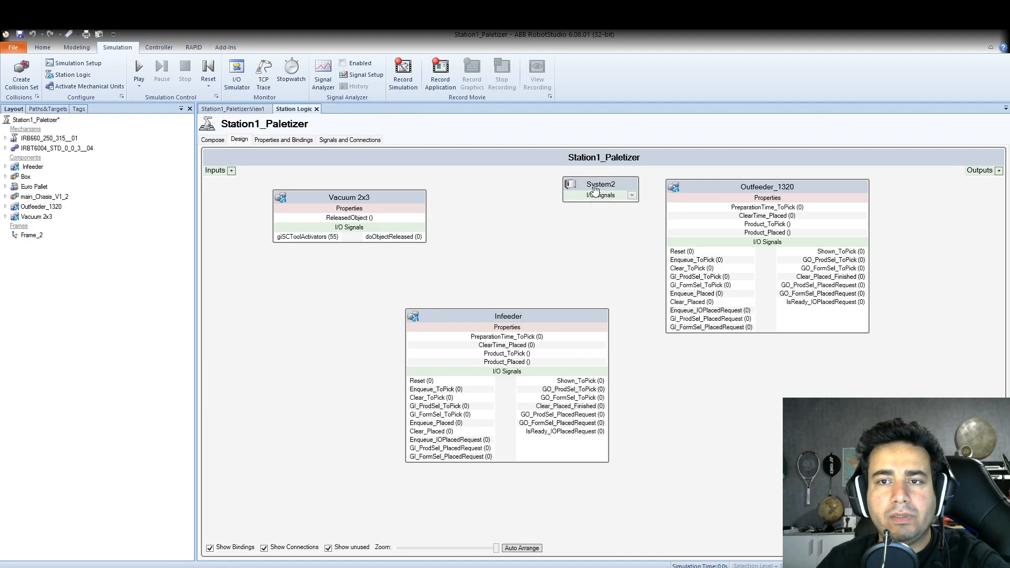
pyautogui.moveTo(592, 190); pyautogui.dragTo(533, 193)
pyautogui.click(575, 216)
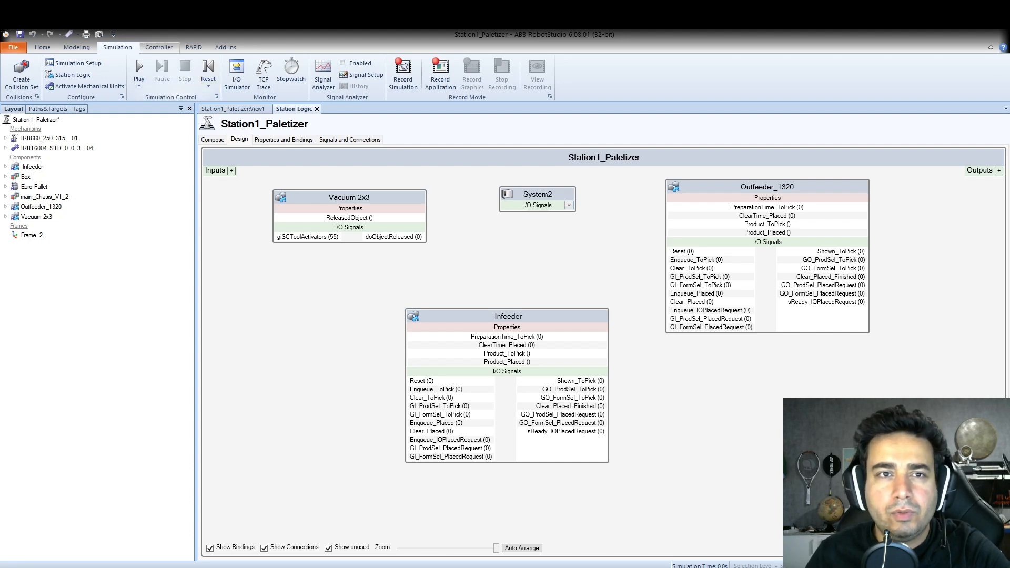
# Close the station logic and check the new input and output signals in System2's I/O list.
pyautogui.click(158, 47)
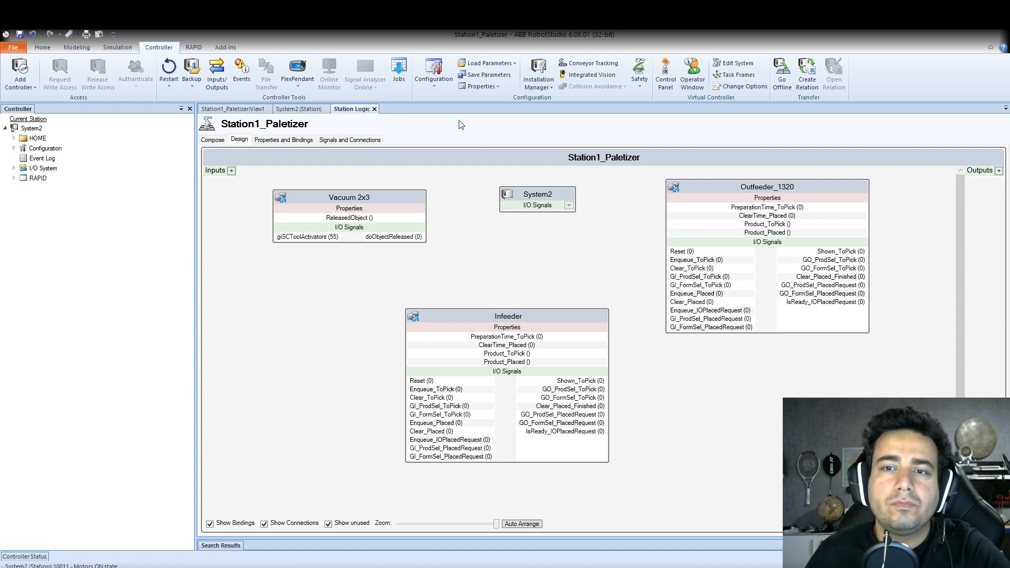
pyautogui.click(374, 109)
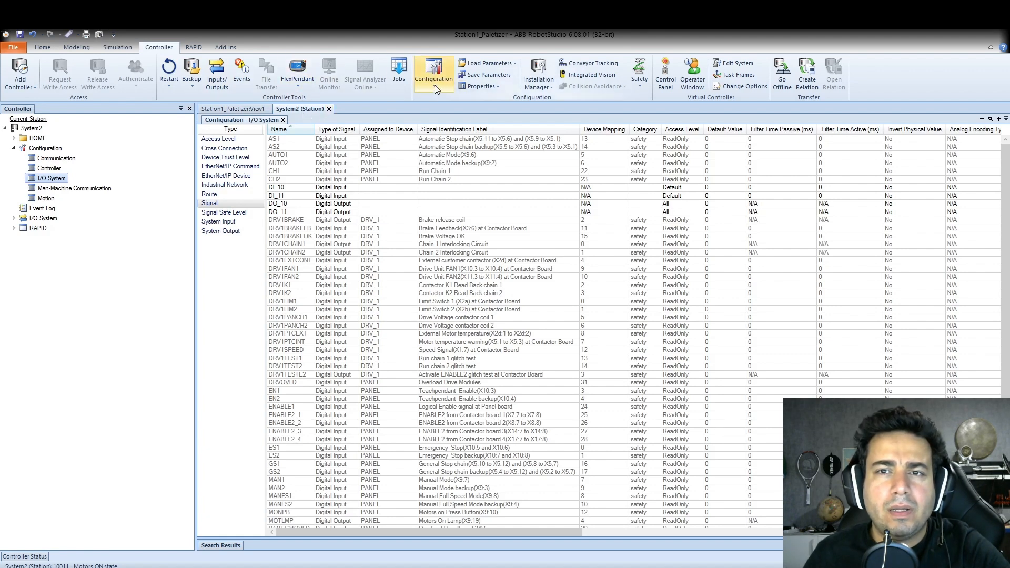
pyautogui.click(214, 88)
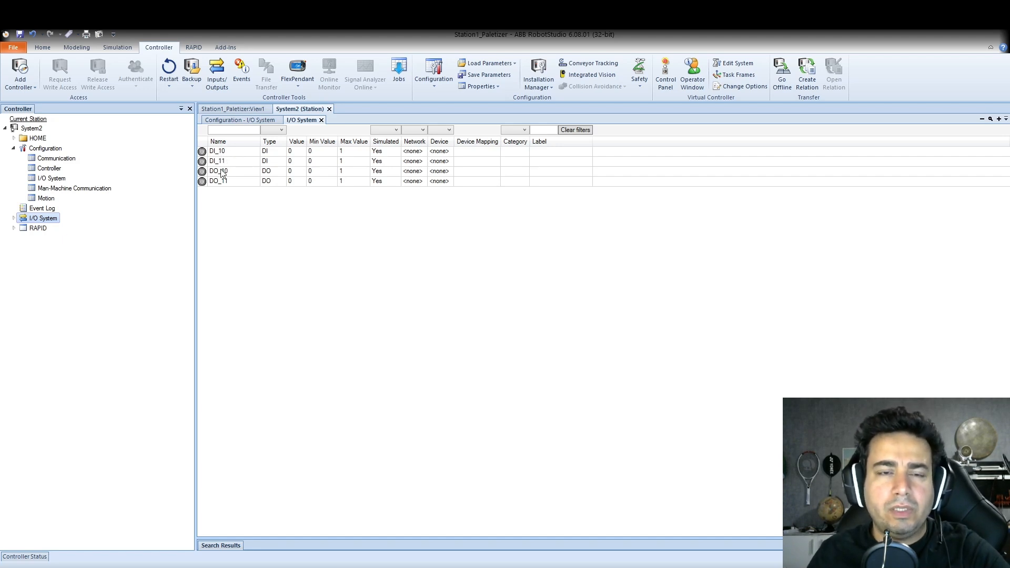
pyautogui.click(249, 121)
pyautogui.click(304, 122)
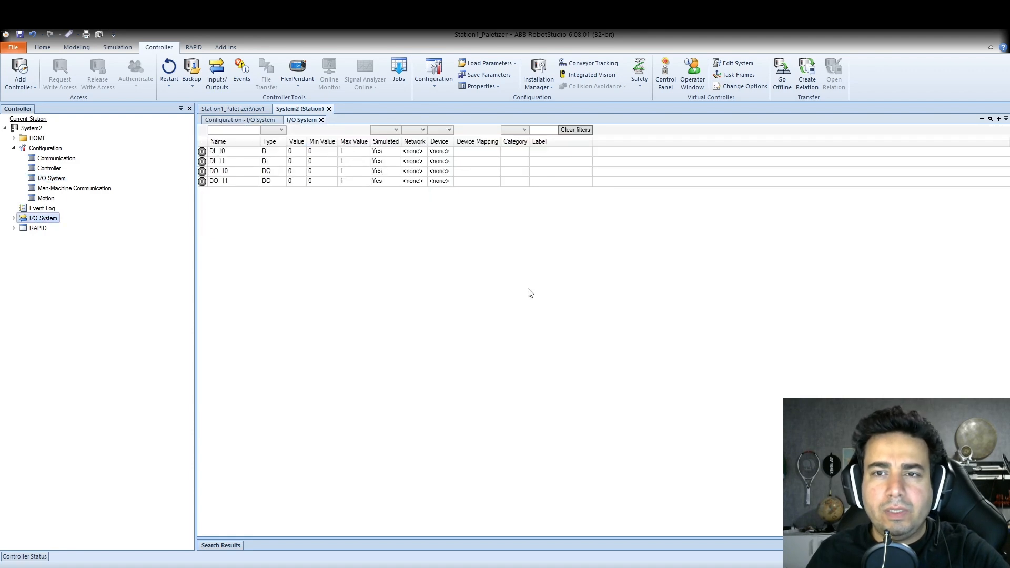
pyautogui.click(249, 109)
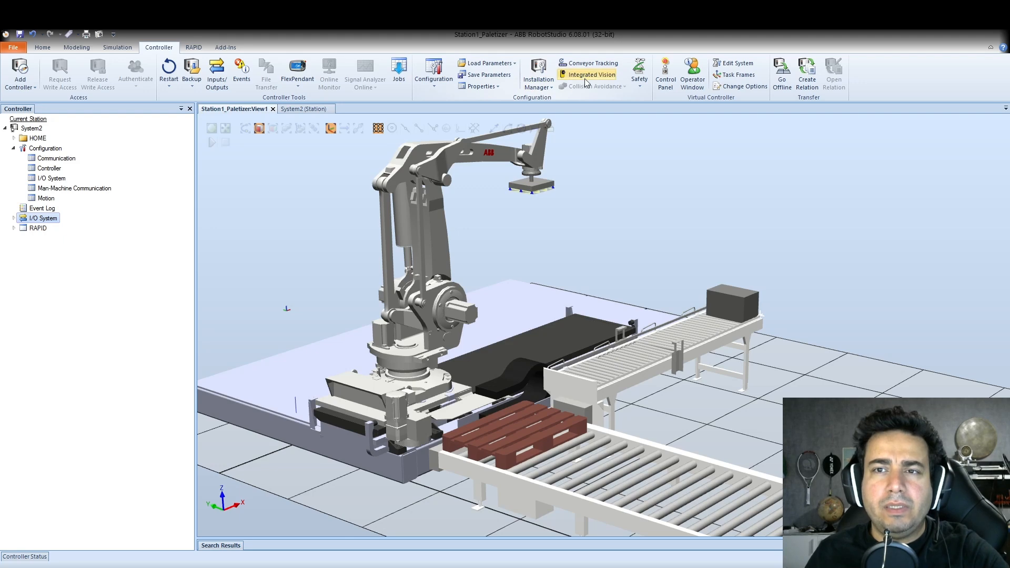
# Reopen the station logic design and add the signals DI_10, DI_11, ES1, DO_10 and DO_11 to the System2 block.
pyautogui.click(110, 47)
pyautogui.click(73, 75)
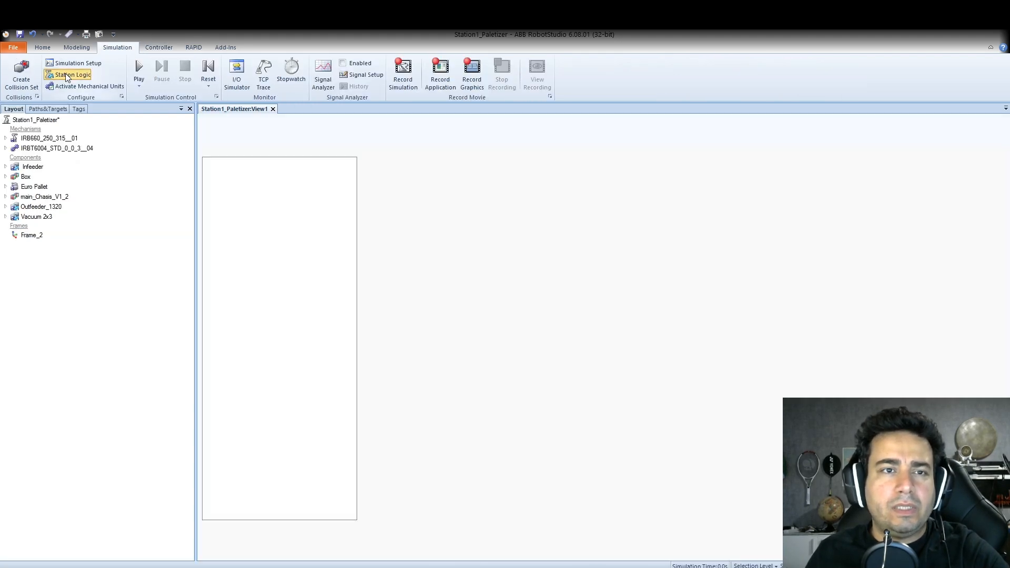
pyautogui.click(240, 140)
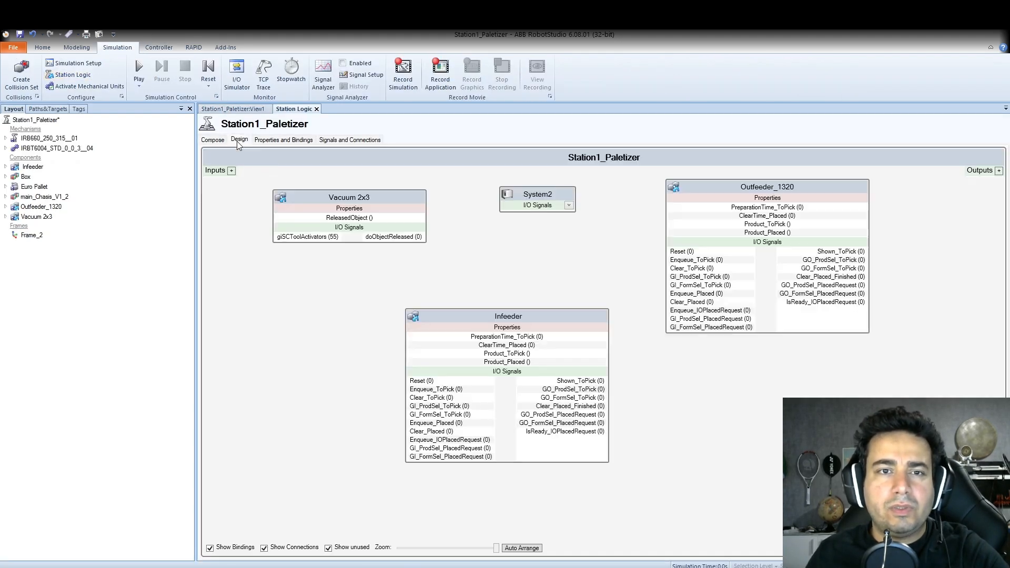
pyautogui.click(568, 205)
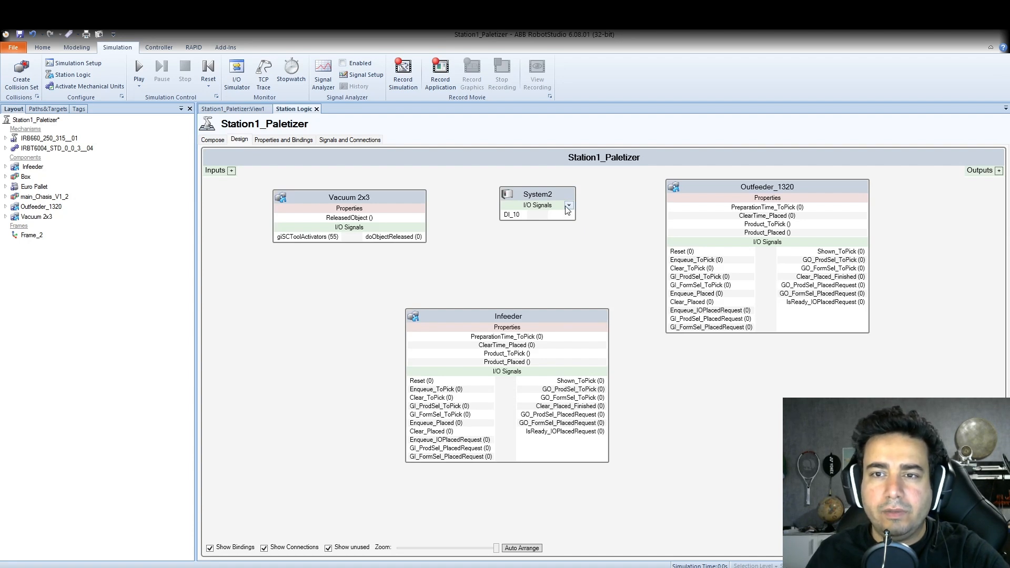
pyautogui.click(569, 205)
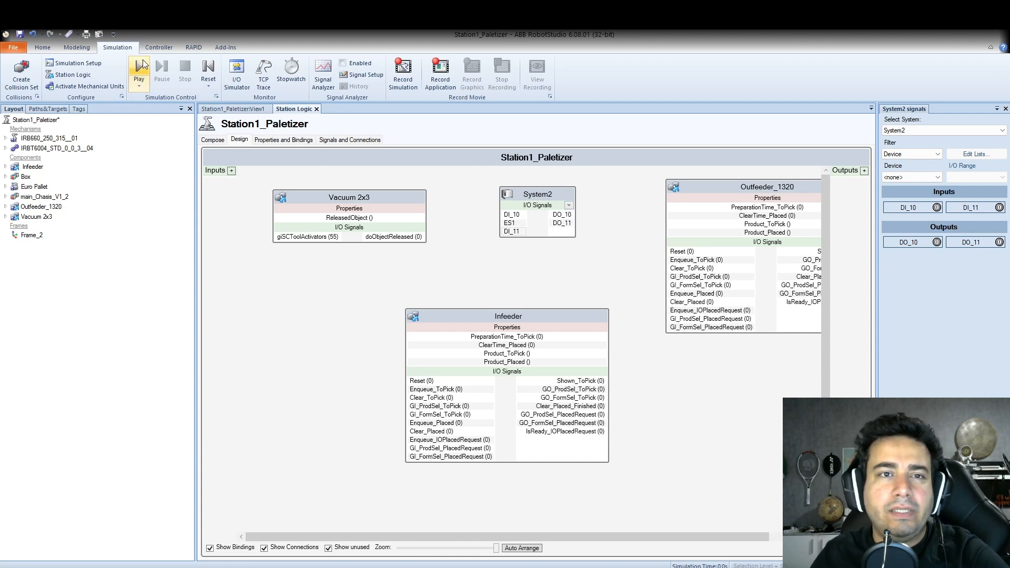
# Review System2's I/O signal list again and return to the station logic.
pyautogui.click(158, 47)
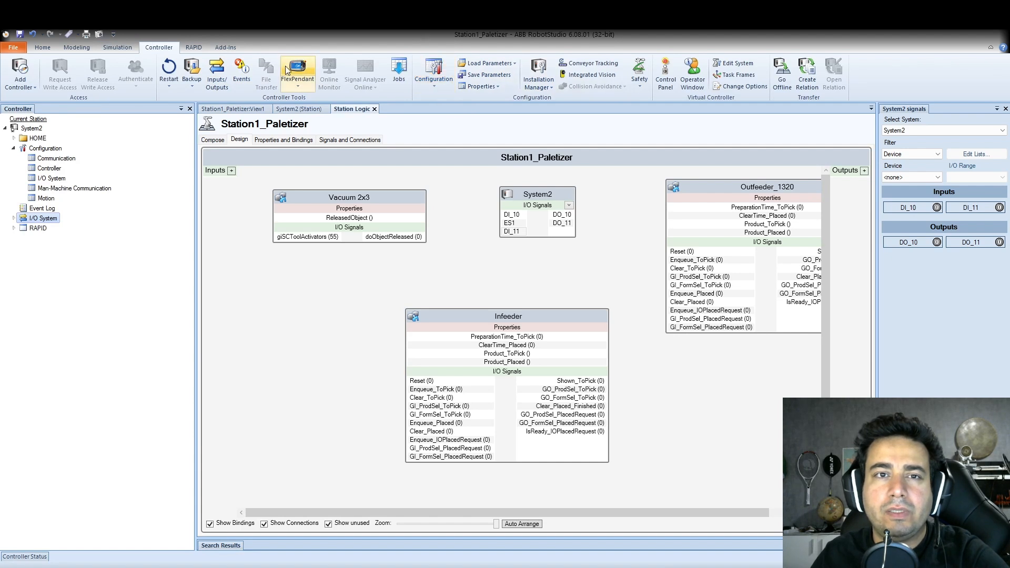
pyautogui.click(218, 78)
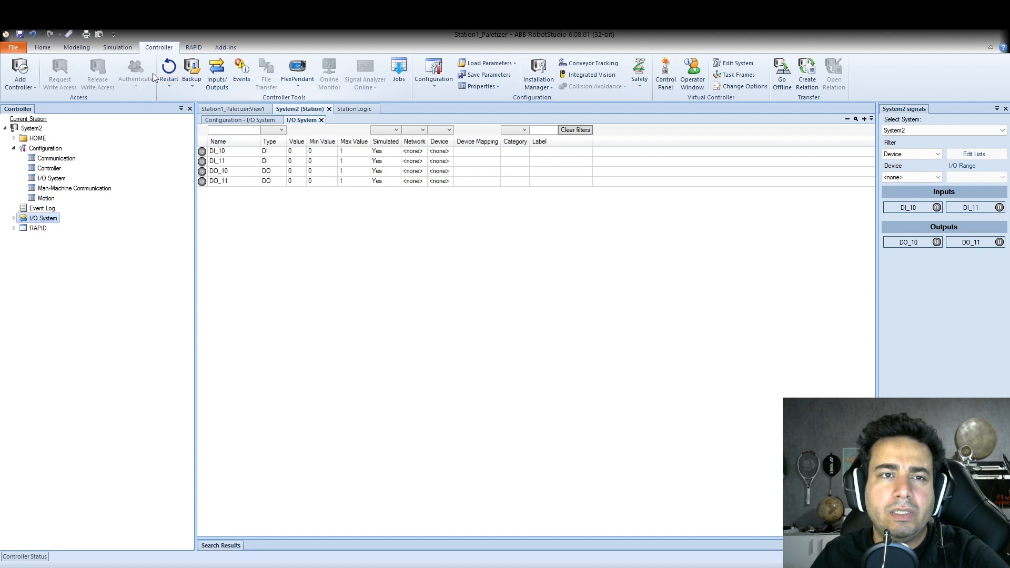
pyautogui.click(116, 48)
# Rearrange the station logic blocks with Infeeder beneath Vacuum 2x3 and Outfeeder_1320 below and to the right of System2.
pyautogui.moveTo(544, 202); pyautogui.dragTo(540, 203)
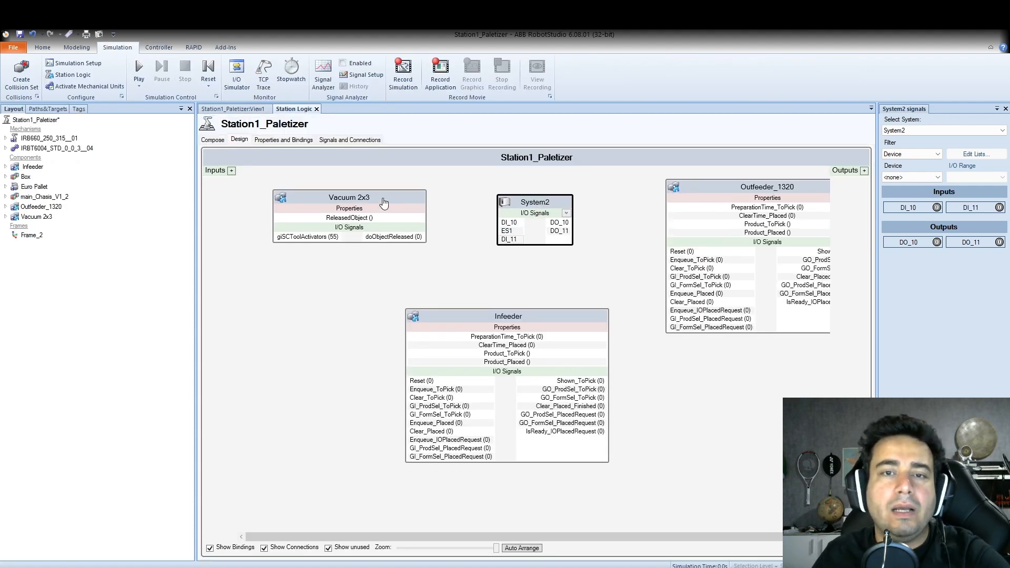
pyautogui.moveTo(384, 203)
pyautogui.mouseDown()
pyautogui.moveTo(383, 195)
pyautogui.moveTo(381, 209)
pyautogui.mouseUp()
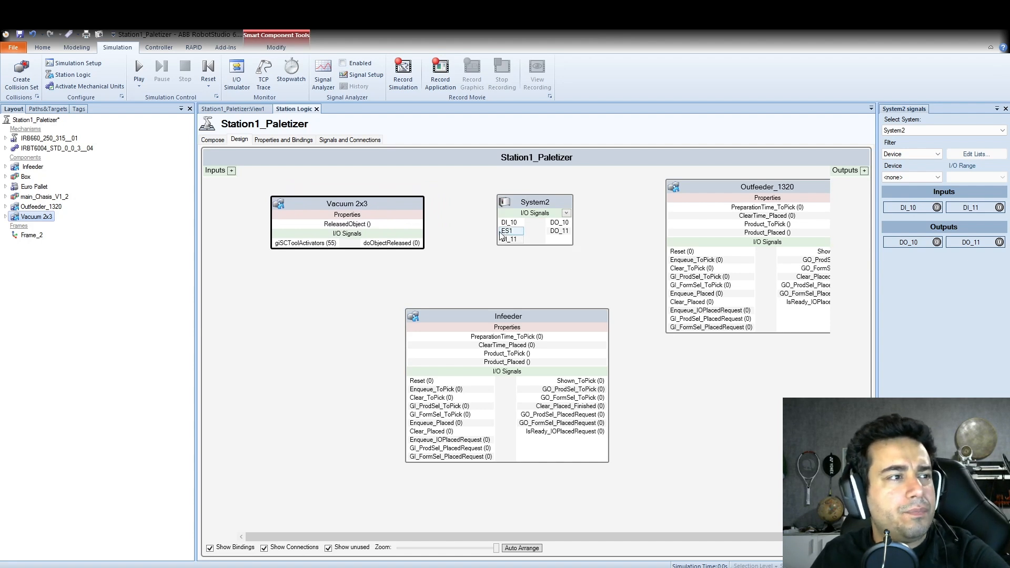
pyautogui.moveTo(577, 316); pyautogui.dragTo(498, 303)
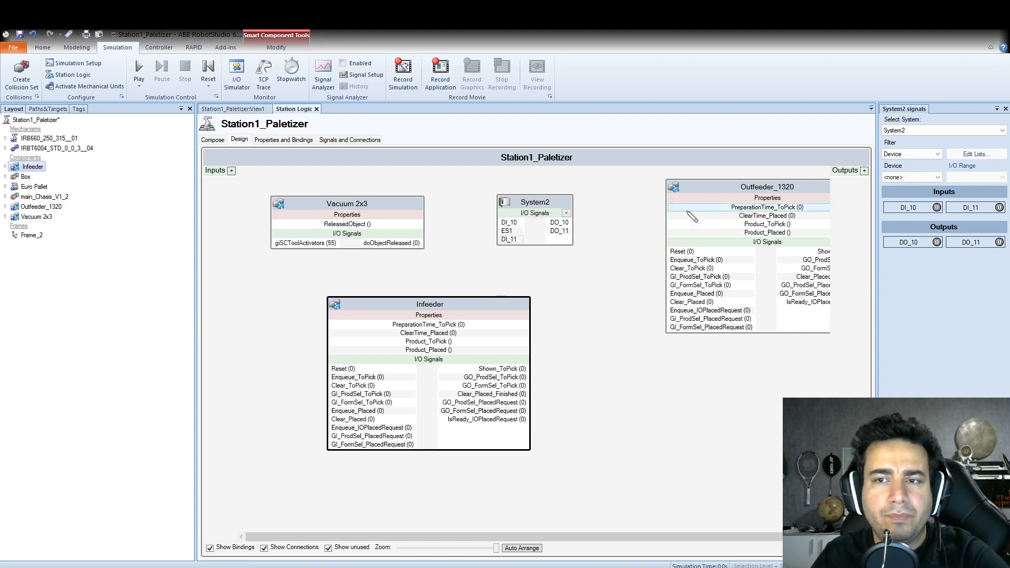
pyautogui.moveTo(740, 187); pyautogui.dragTo(676, 284)
pyautogui.moveTo(472, 305); pyautogui.dragTo(387, 295)
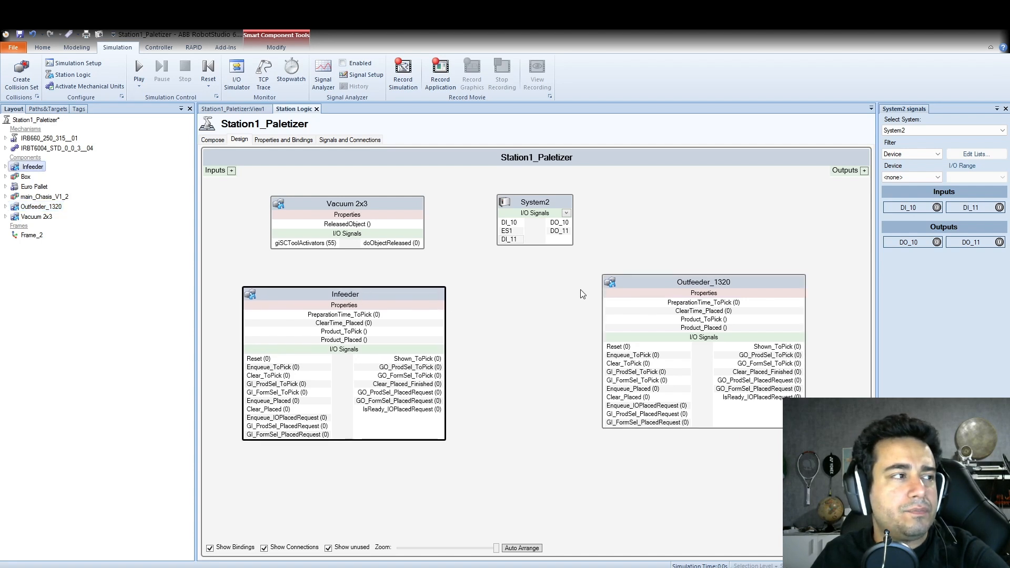
pyautogui.moveTo(699, 280); pyautogui.dragTo(667, 314)
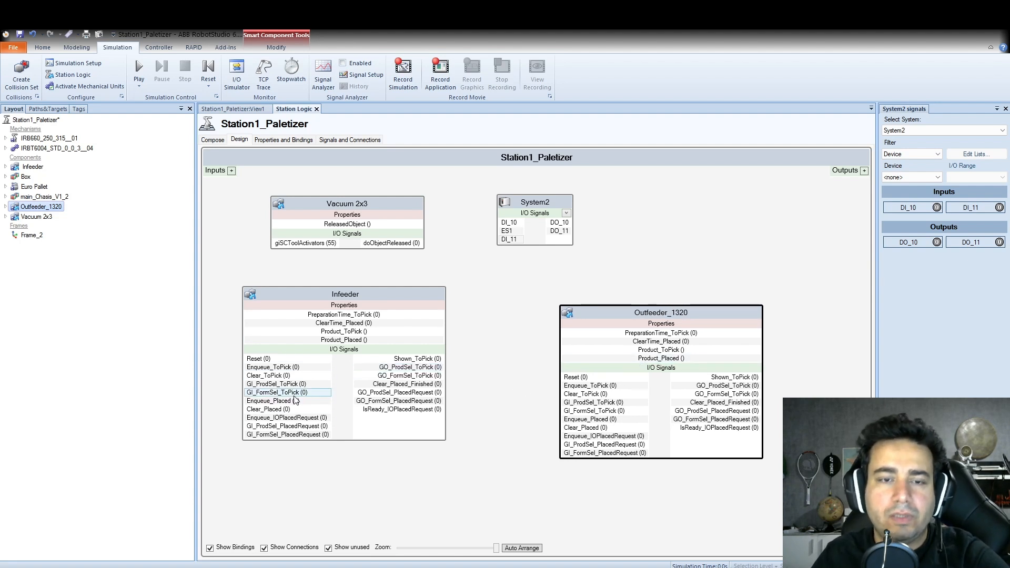
# Open the Infeeder component's properties and look through its signals.
pyautogui.doubleClick(390, 296)
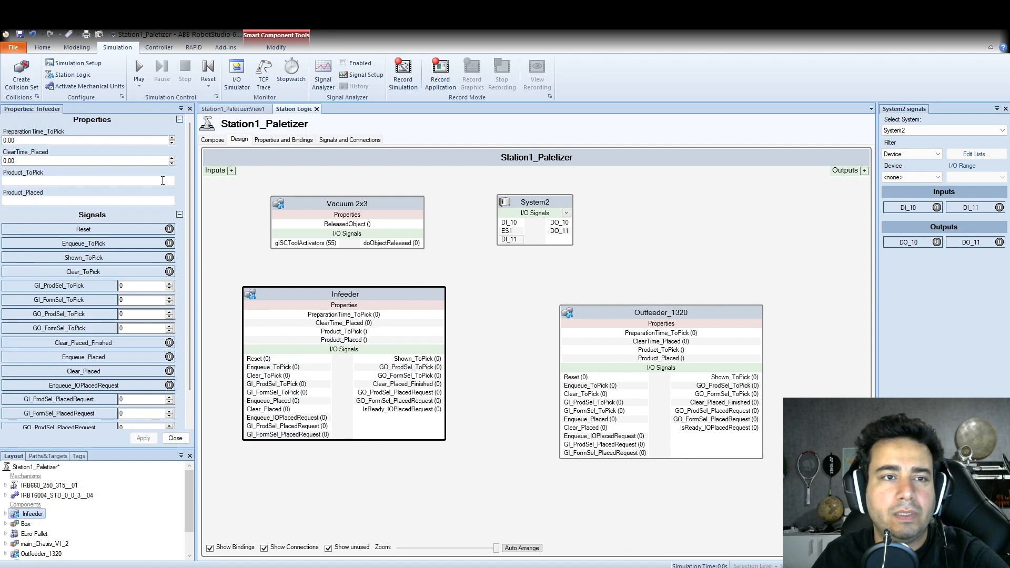
pyautogui.scroll(-2, 187, 170)
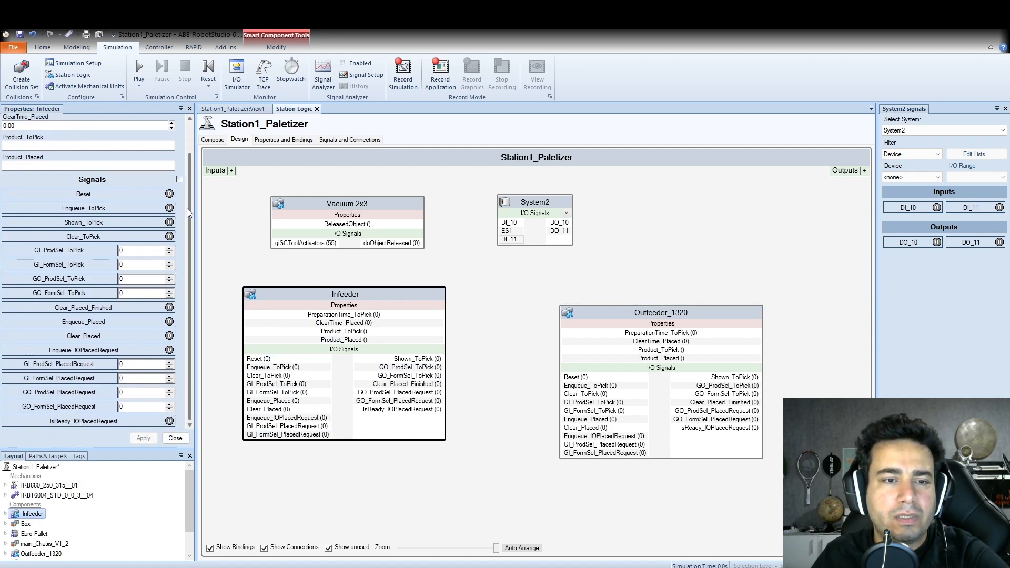
pyautogui.moveTo(187, 208); pyautogui.dragTo(187, 193)
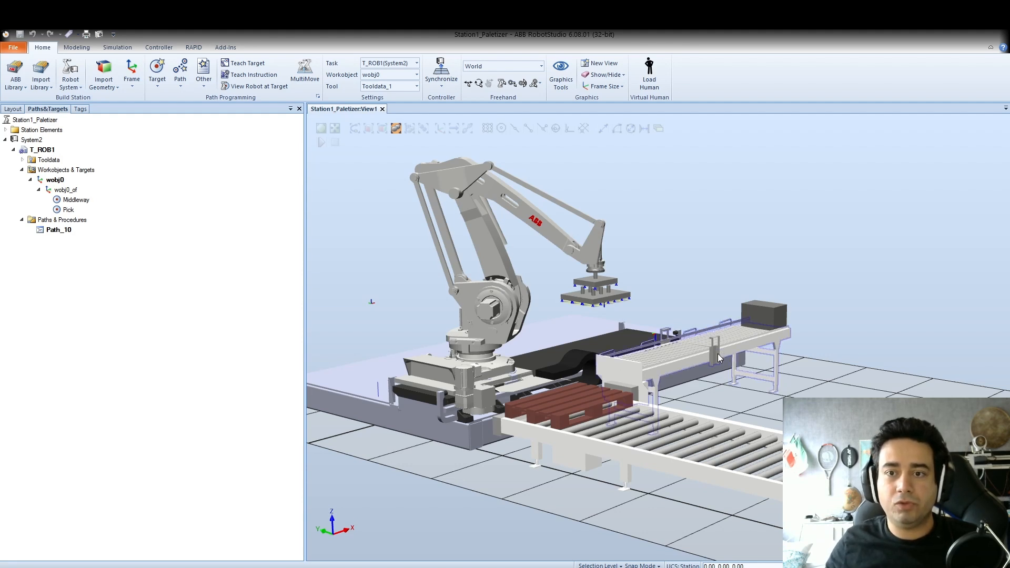
# Delete the Pick and Middleway targets from wobj0.
pyautogui.click(68, 210)
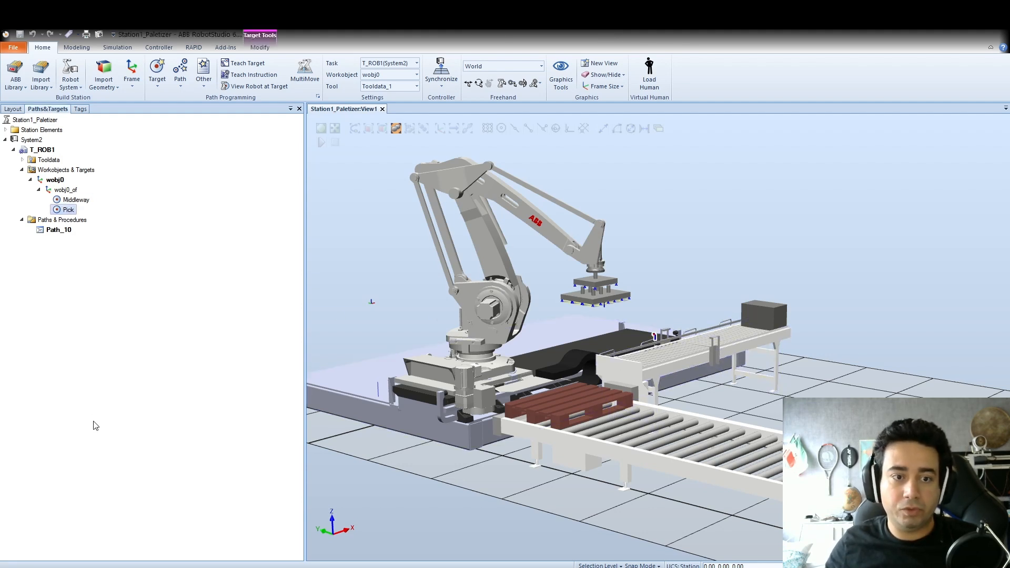
pyautogui.press('Delete')
pyautogui.press('Delete')
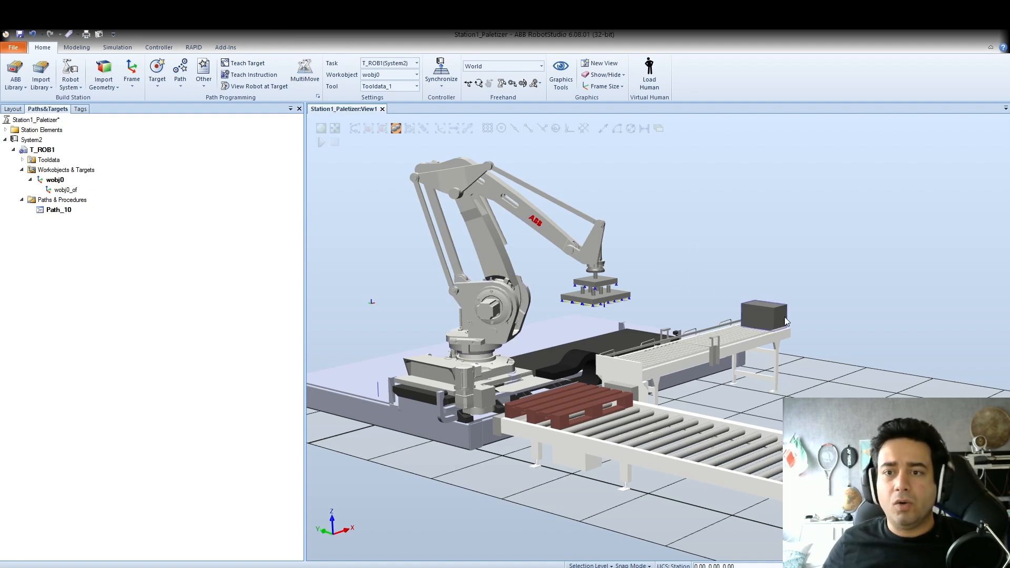
# Inspect the box on the infeed conveyor and the conveyor's stop end beside the pallet.
pyautogui.scroll(5, 785, 319)
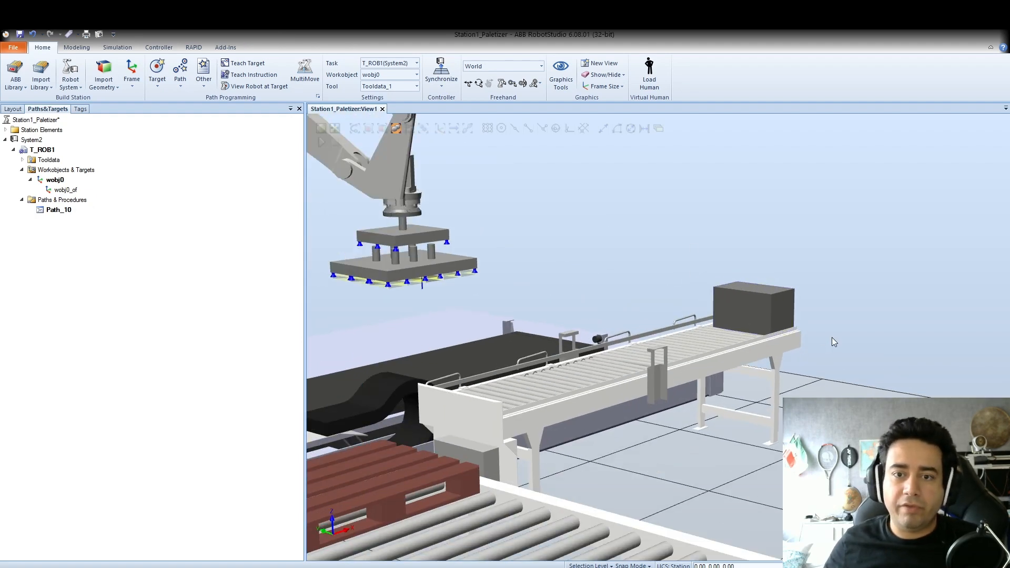
pyautogui.keyDown('ctrl'); pyautogui.keyDown('shift'); pyautogui.moveTo(697, 265); pyautogui.dragTo(579, 264); pyautogui.keyUp('shift'); pyautogui.keyUp('ctrl')
pyautogui.scroll(-2, 579, 265)
pyautogui.scroll(5, 352, 289)
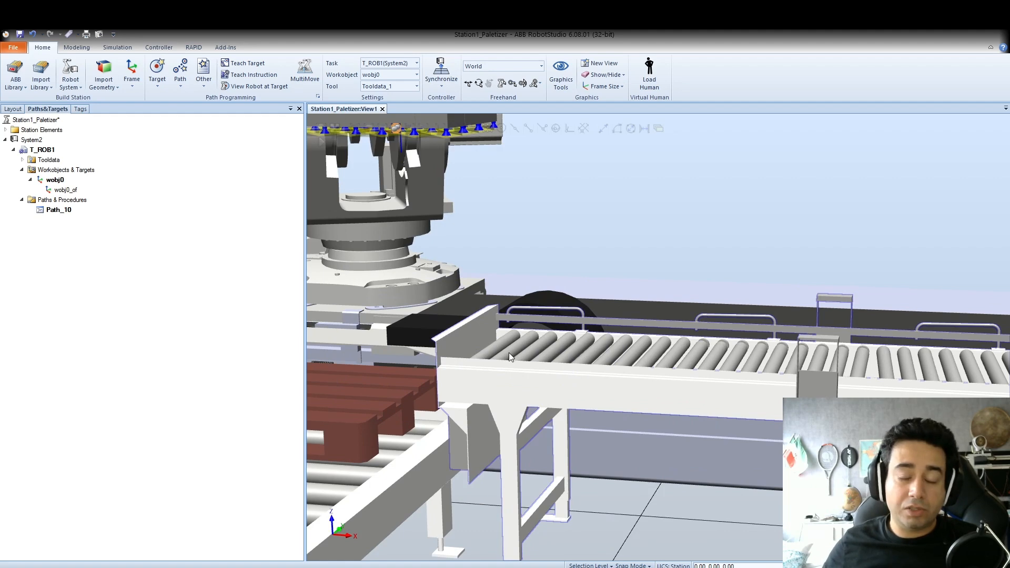
pyautogui.scroll(-3, 511, 347)
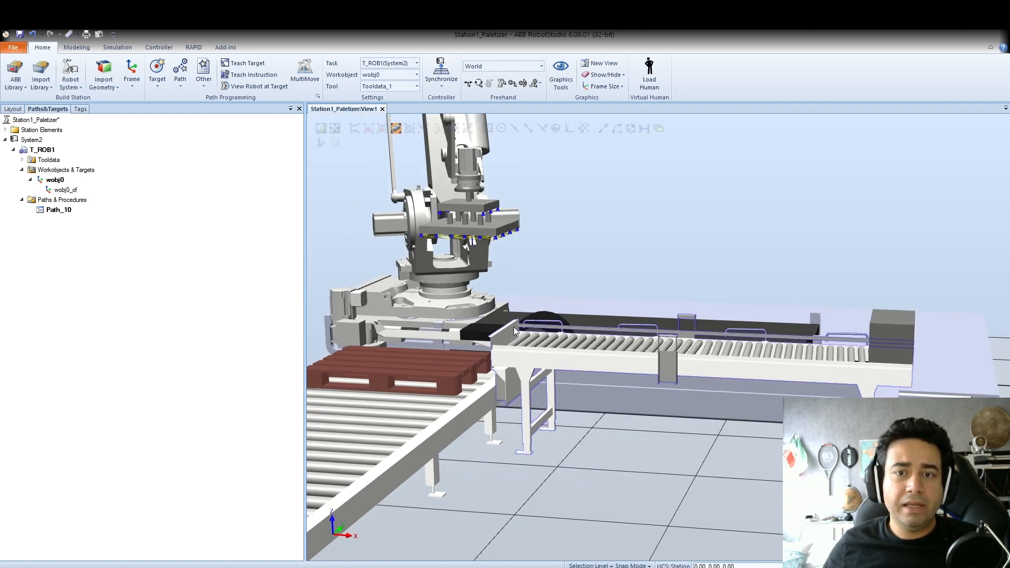
# Inspect the vacuum gripper on the robot above the pallet and the infeed conveyor's stop end.
pyautogui.scroll(3, 596, 365)
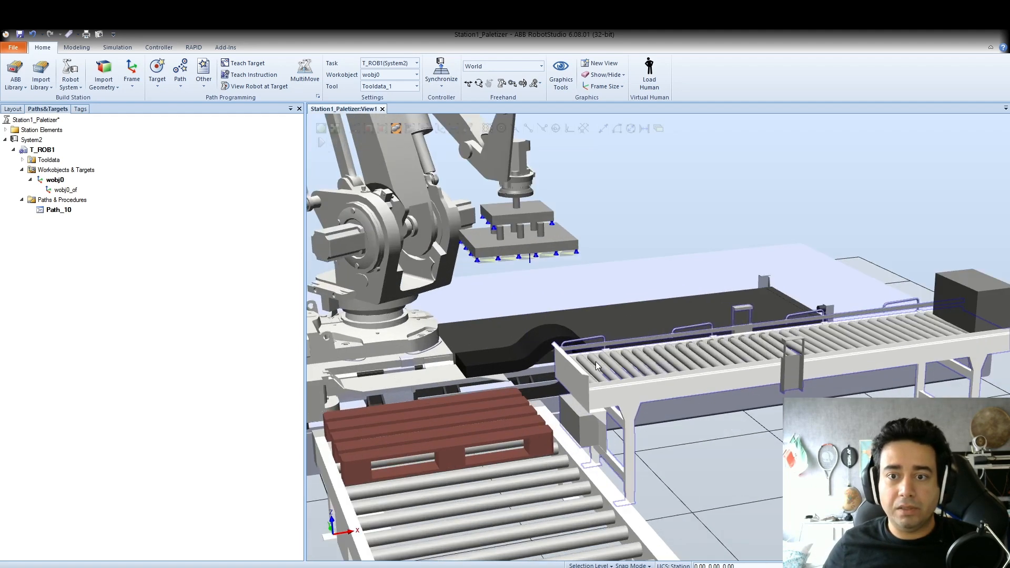
pyautogui.scroll(-3, 569, 314)
pyautogui.scroll(4, 468, 389)
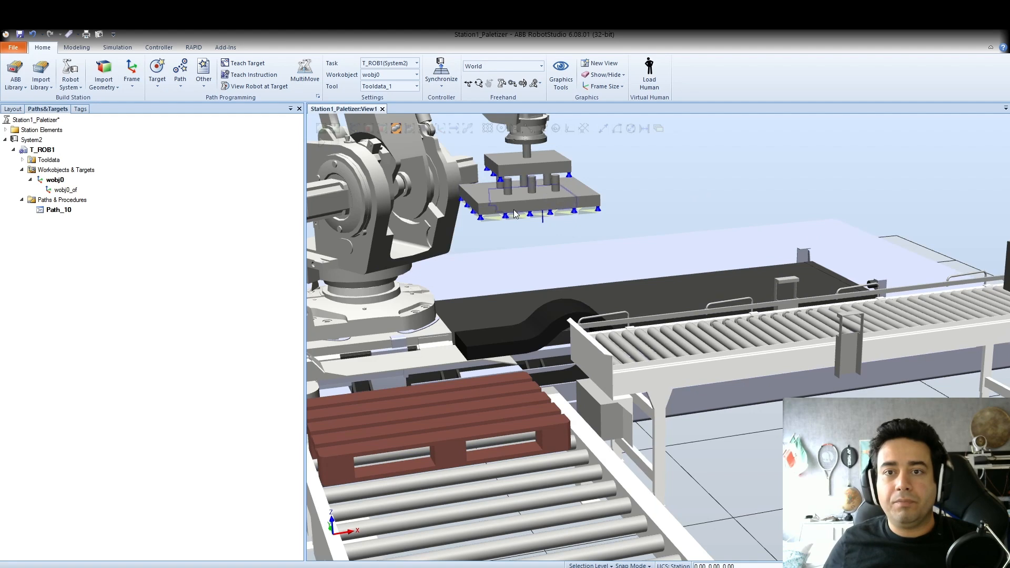
pyautogui.scroll(4, 537, 194)
pyautogui.scroll(-5, 508, 155)
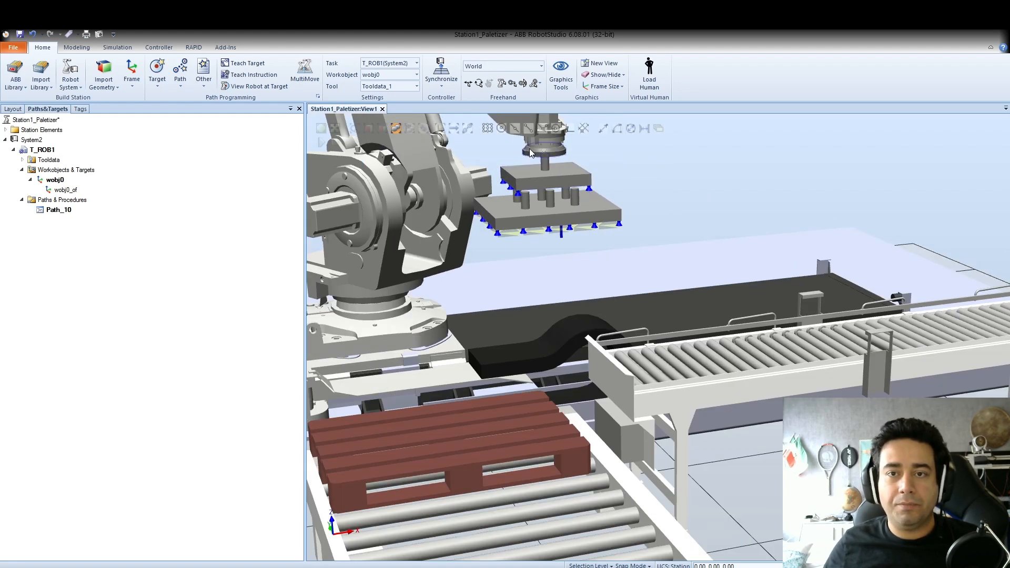
pyautogui.scroll(3, 529, 148)
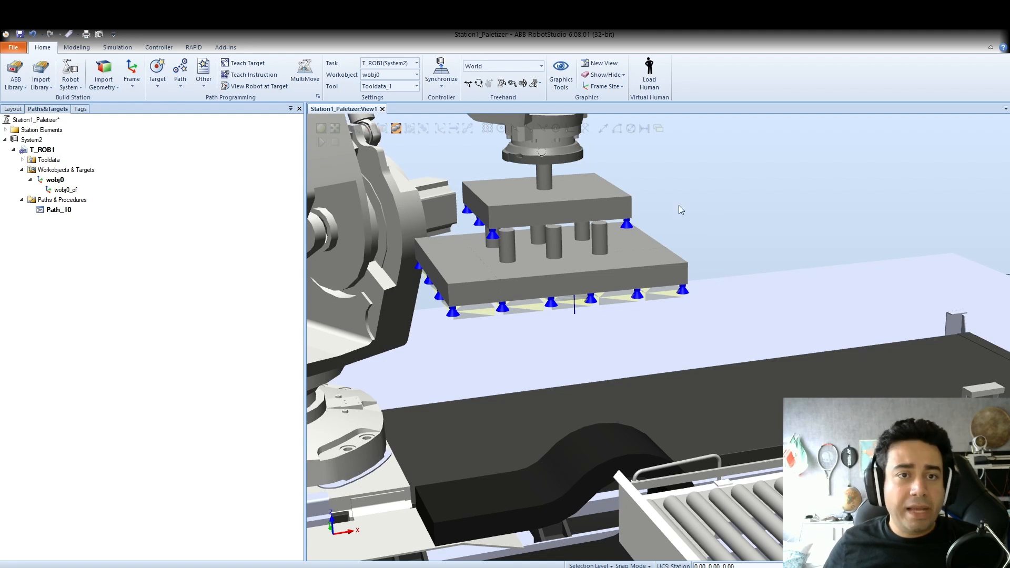
pyautogui.click(203, 80)
pyautogui.click(248, 127)
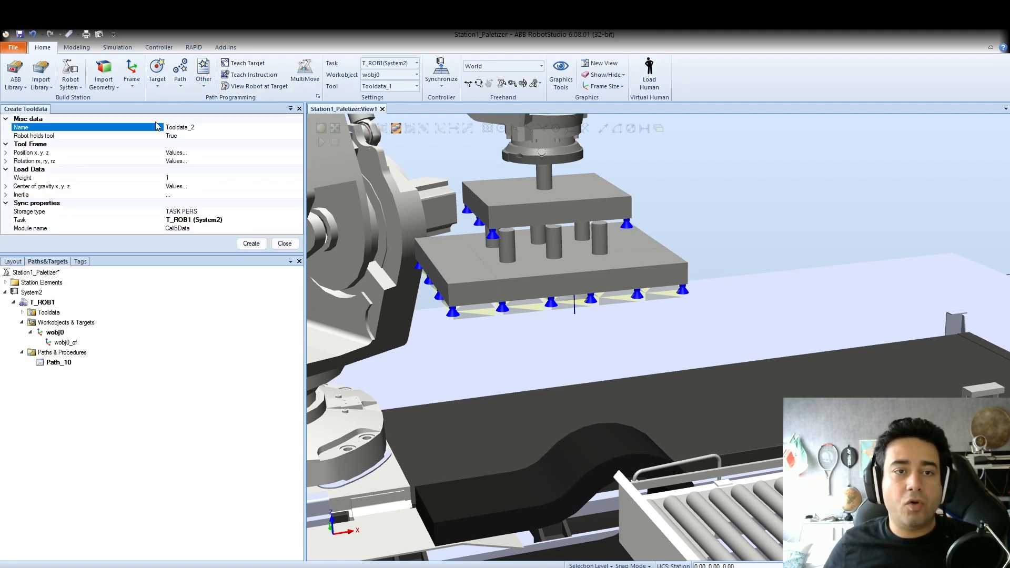
pyautogui.doubleClick(201, 127)
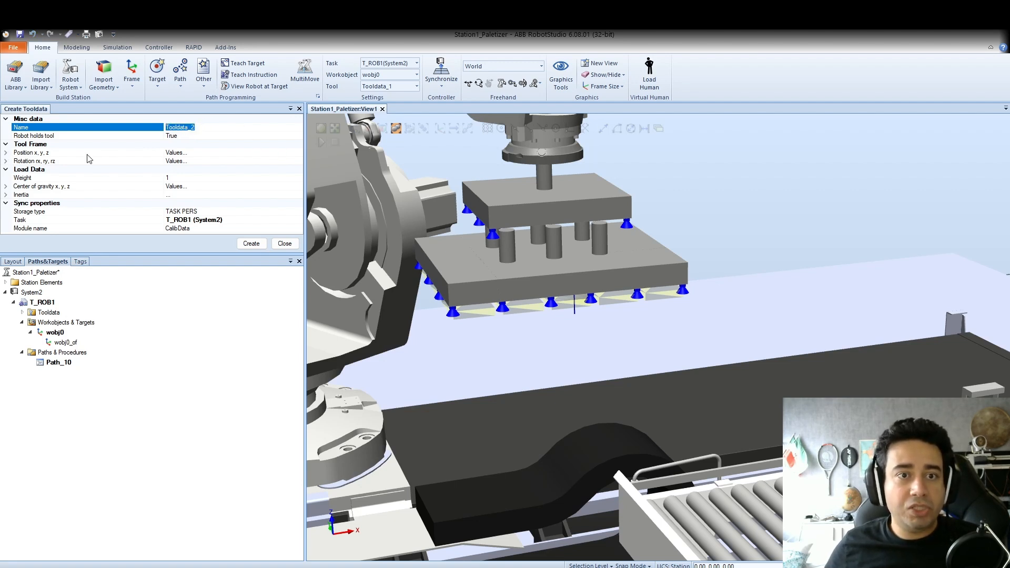
pyautogui.click(371, 129)
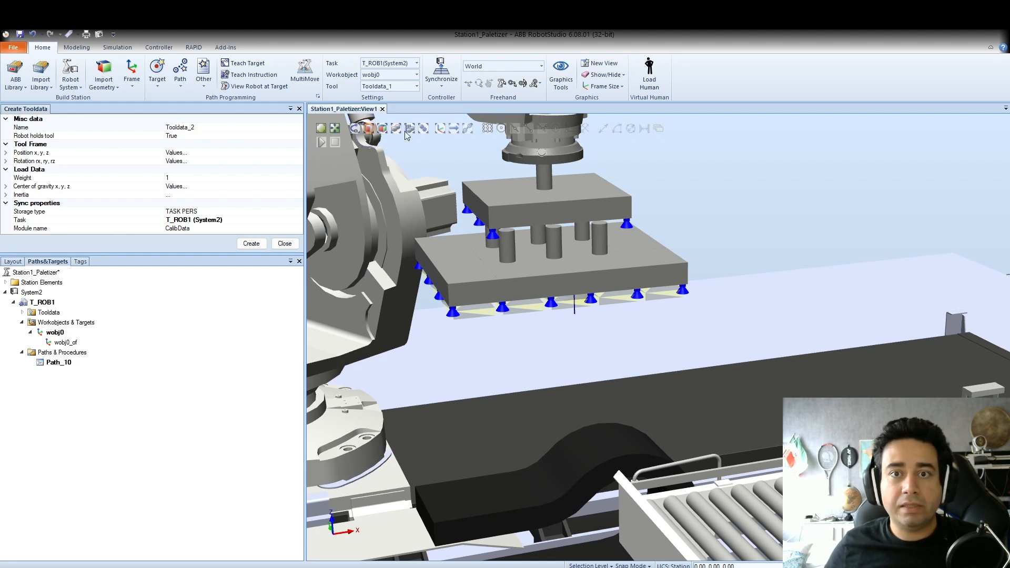
pyautogui.click(487, 129)
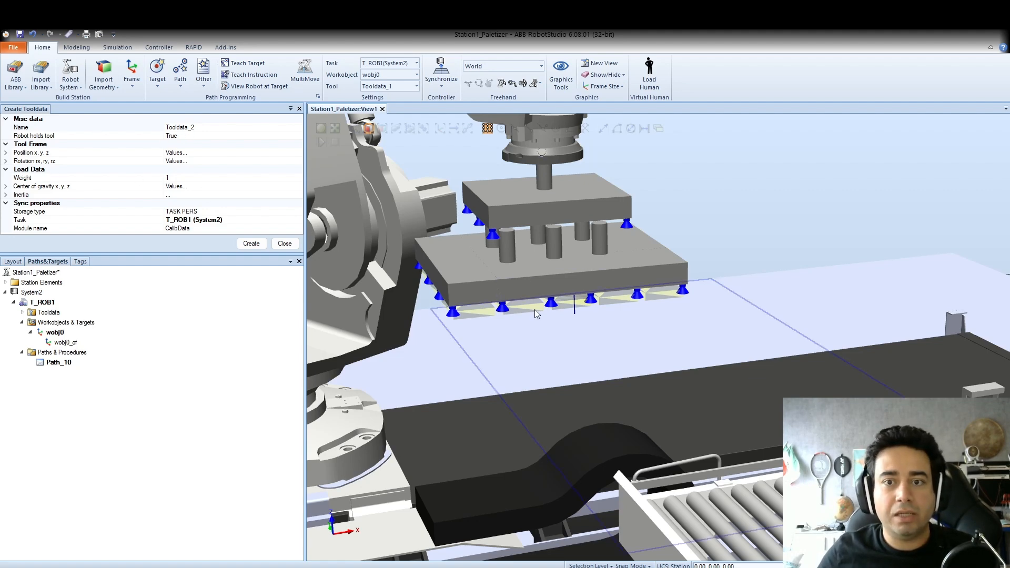
pyautogui.keyDown('ctrl'); pyautogui.keyDown('shift'); pyautogui.moveTo(625, 259); pyautogui.dragTo(653, 167); pyautogui.keyUp('shift'); pyautogui.keyUp('ctrl')
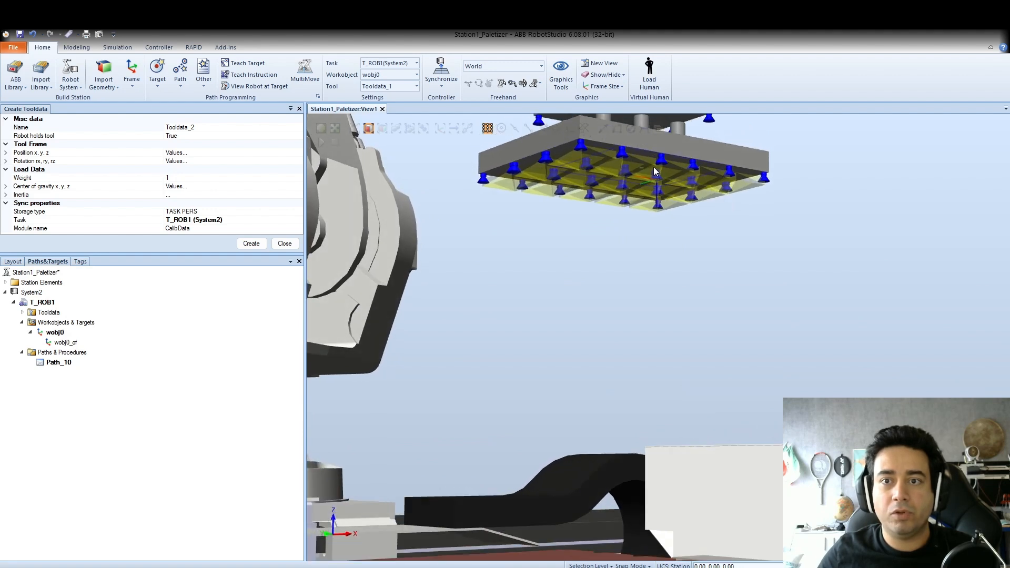
pyautogui.scroll(5, 651, 162)
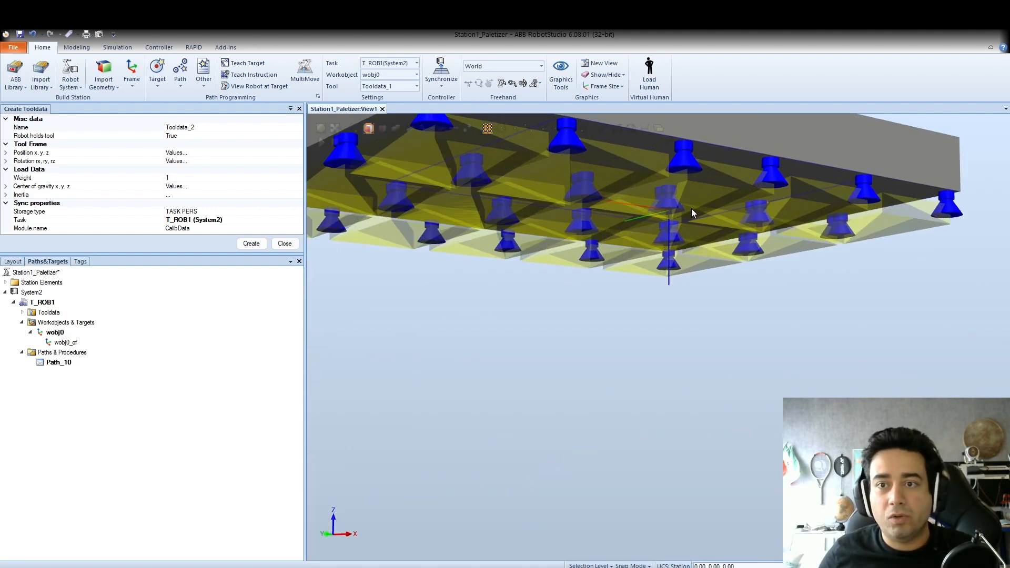
pyautogui.scroll(5, 689, 206)
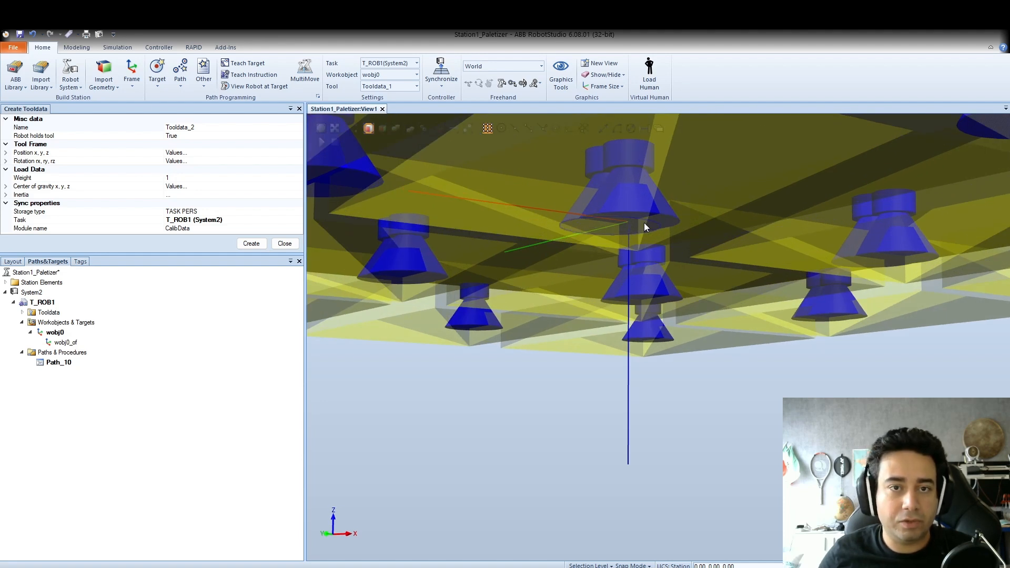
pyautogui.click(285, 243)
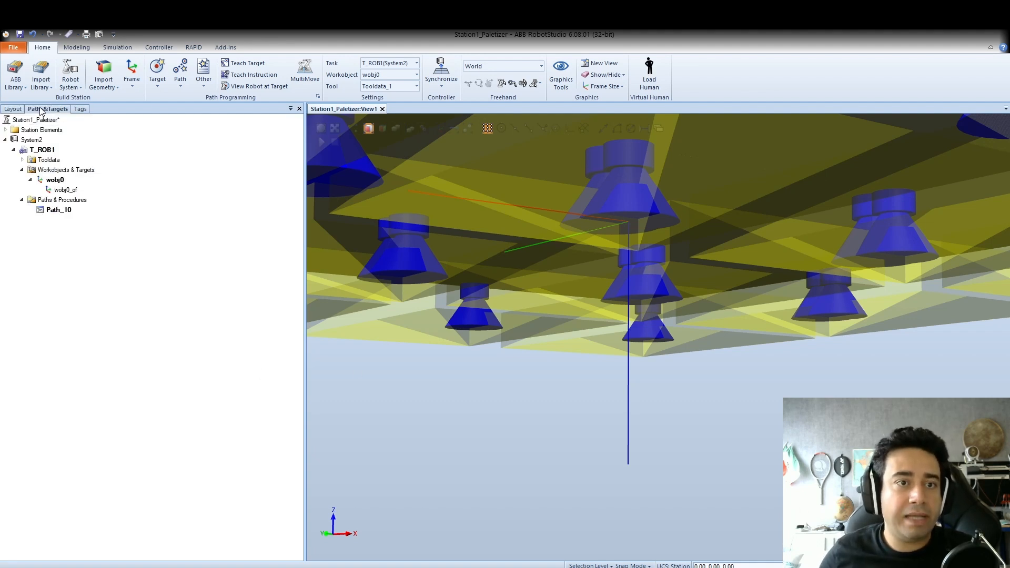
# Examine the tool0 and Tooldata_1 entries under T_ROB1's tooldata, highlighting the Tooldata_1 frame on the gripper.
pyautogui.click(5, 140)
pyautogui.click(5, 140)
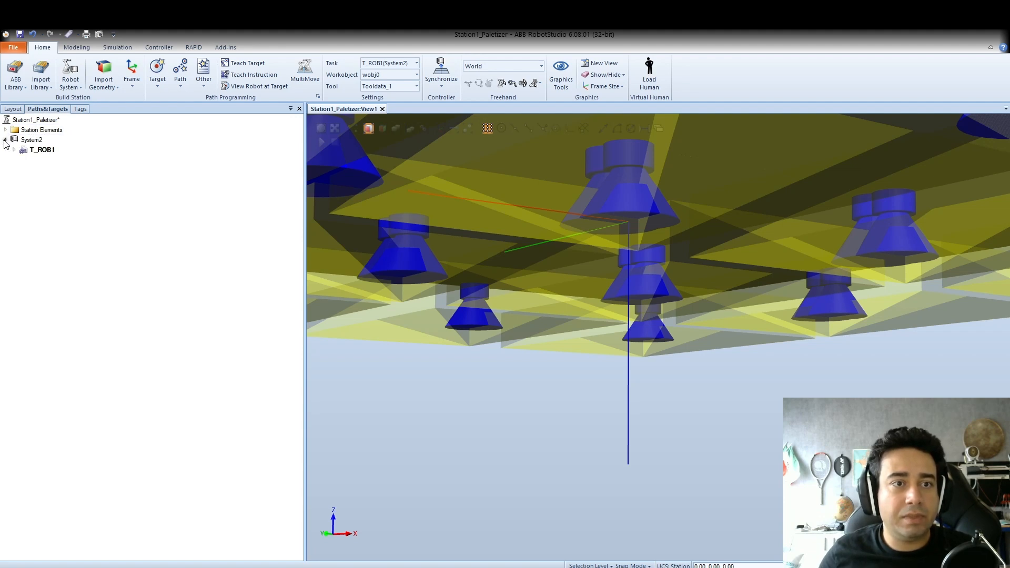
pyautogui.click(14, 150)
pyautogui.click(22, 170)
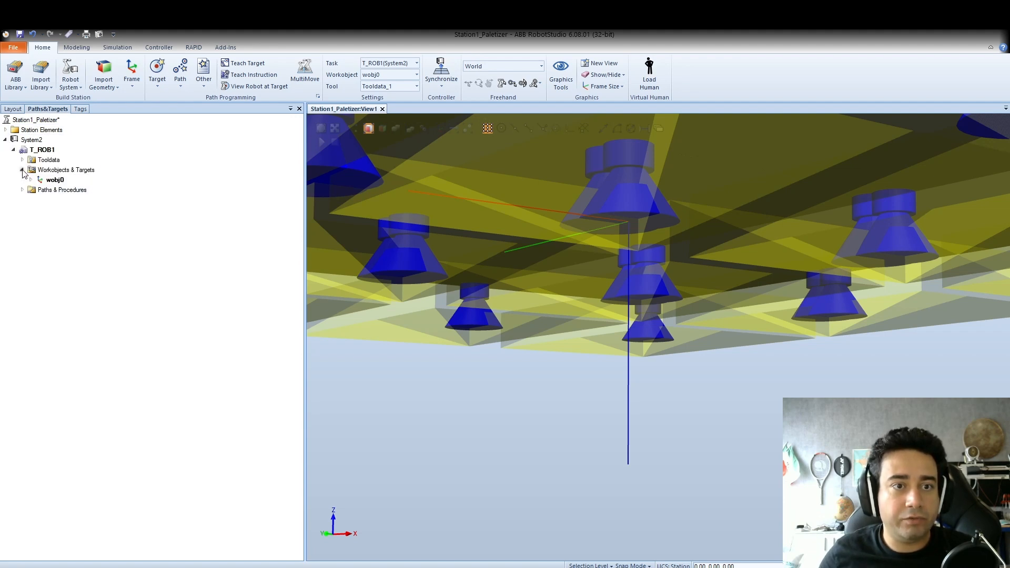
pyautogui.click(22, 160)
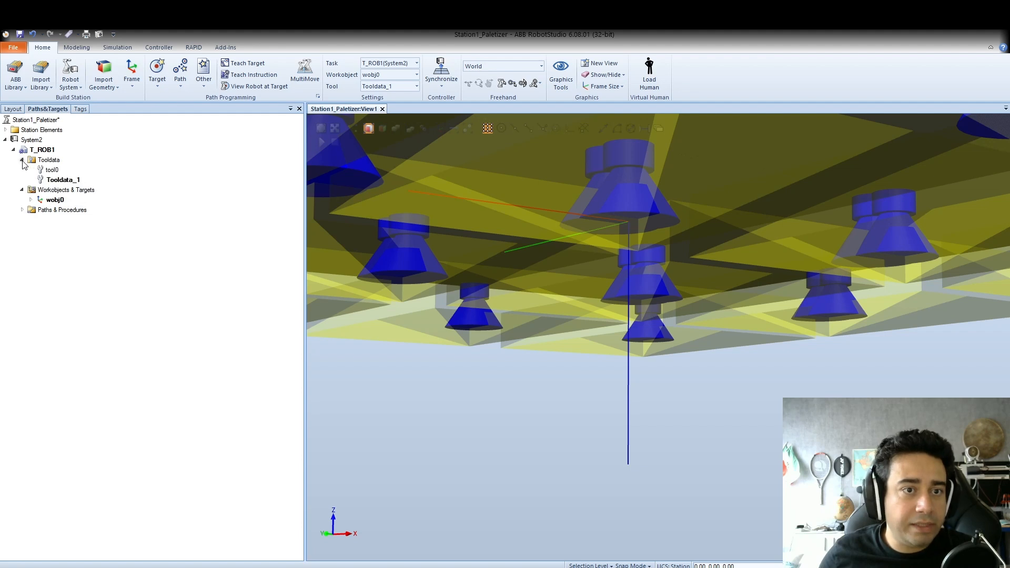
pyautogui.click(52, 170)
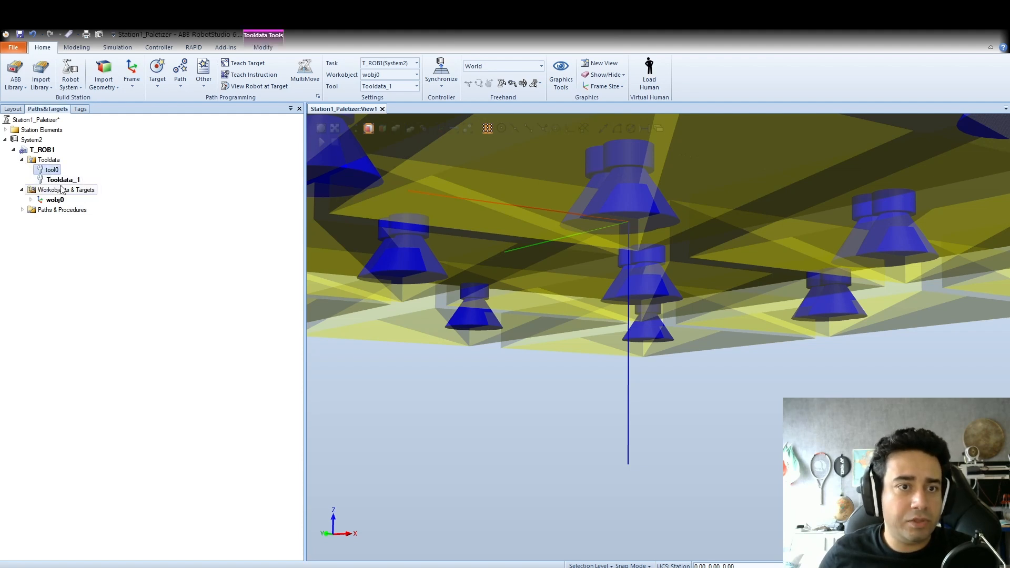
pyautogui.click(58, 180)
pyautogui.click(77, 282)
pyautogui.click(55, 181)
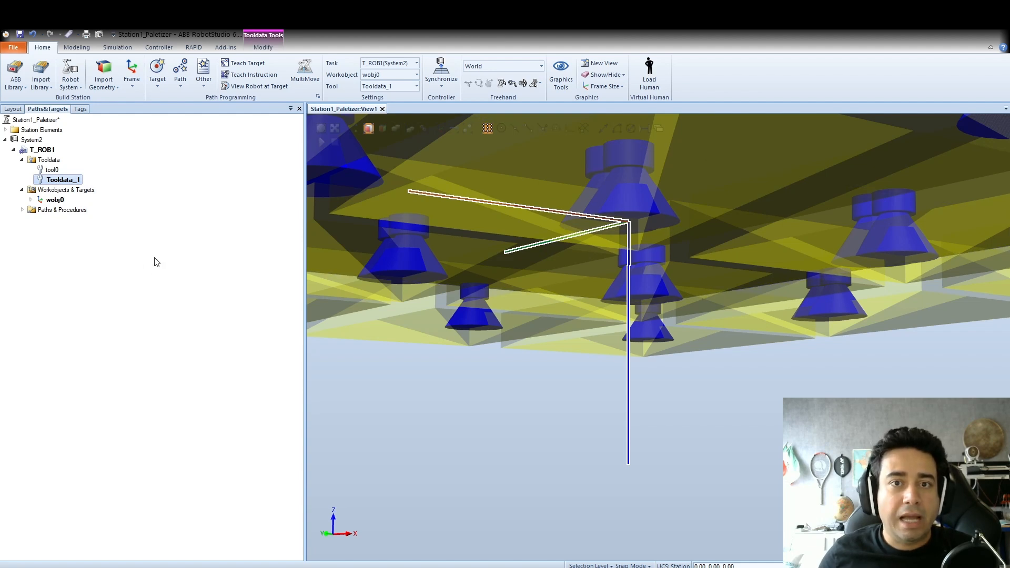
pyautogui.click(139, 307)
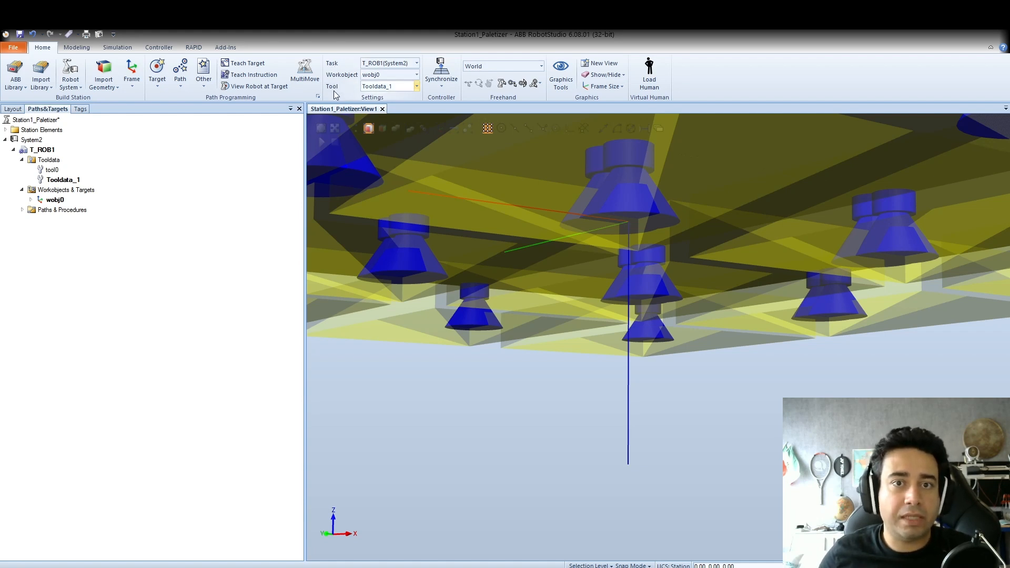
# Switch the active tool to tool0 and back to Tooldata_1, and highlight the Tooldata_1 frame.
pyautogui.click(379, 96)
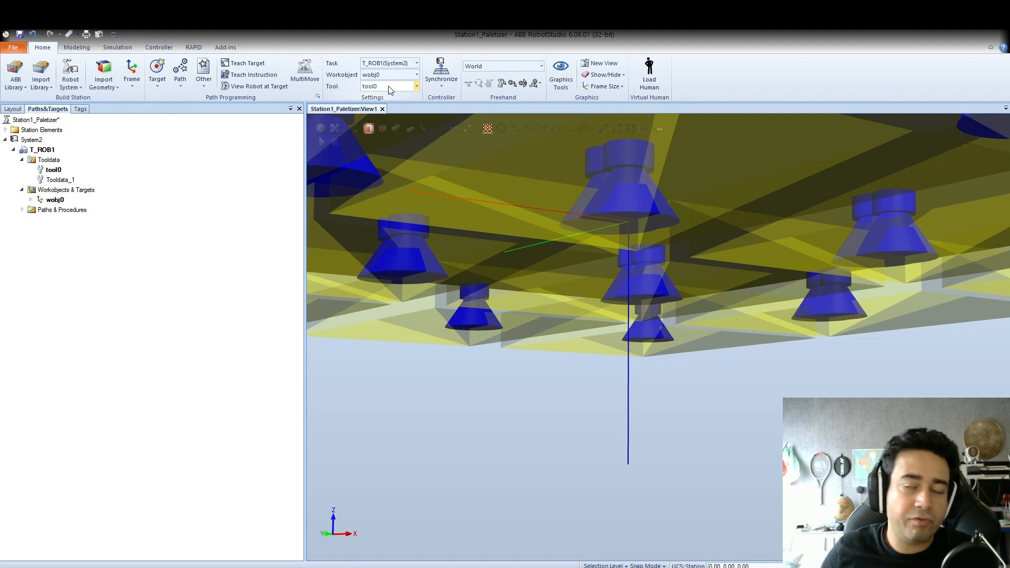
pyautogui.scroll(-1, 417, 85)
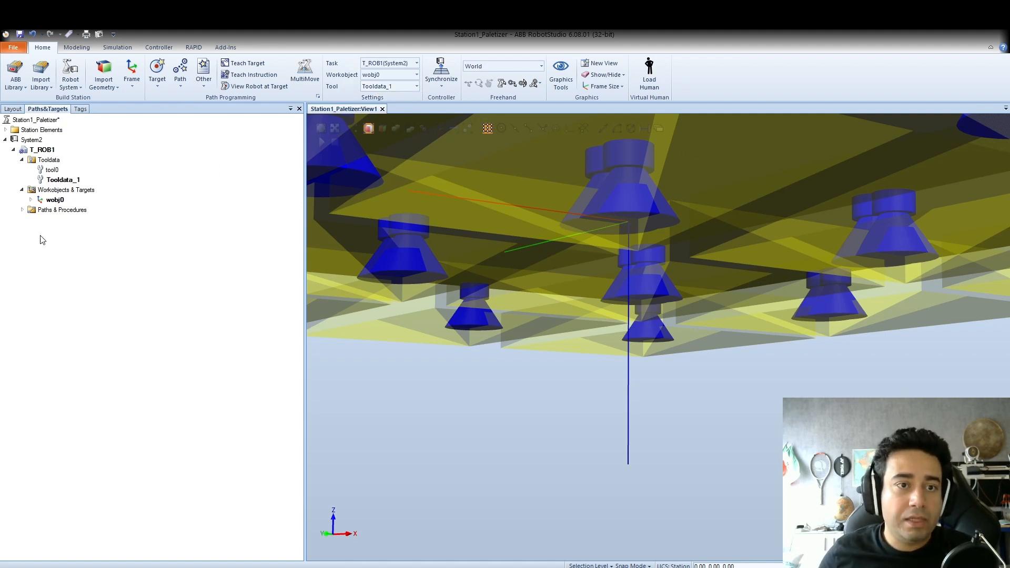
pyautogui.click(57, 181)
pyautogui.click(74, 325)
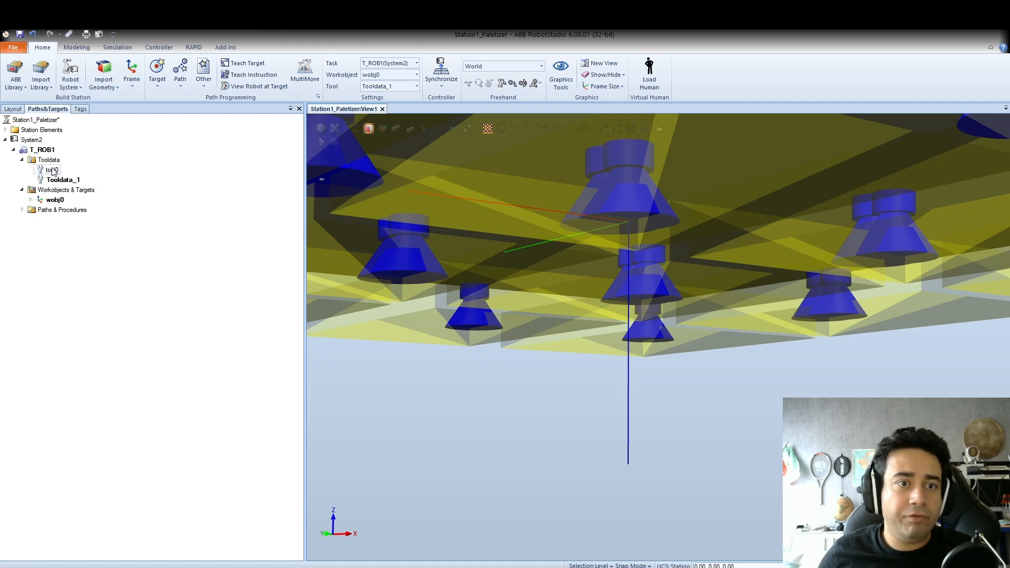
pyautogui.click(46, 180)
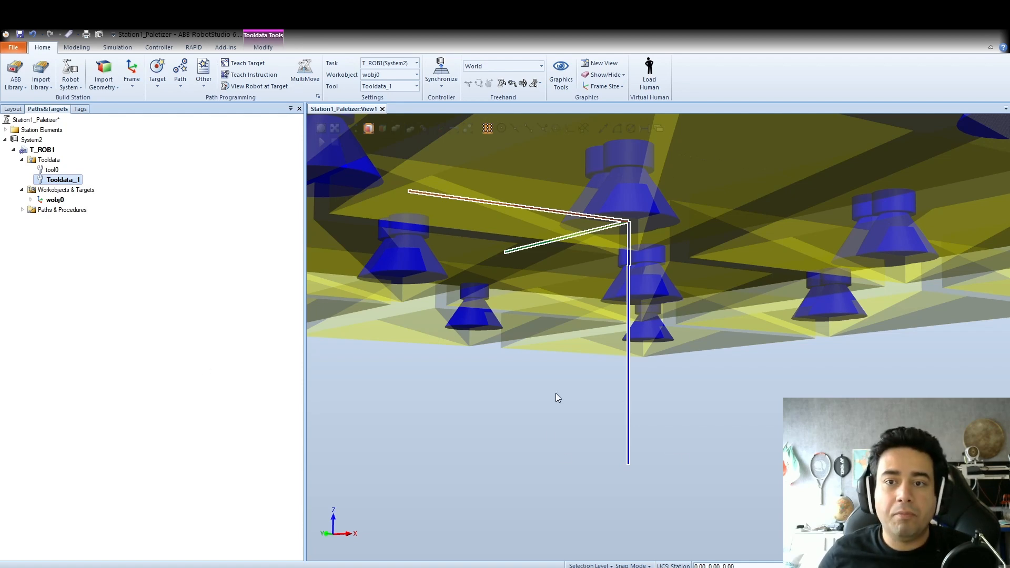
pyautogui.click(547, 430)
# Inspect the gripper's suction cups from the side and the whole IRB660 robot on its track.
pyautogui.scroll(-4, 698, 364)
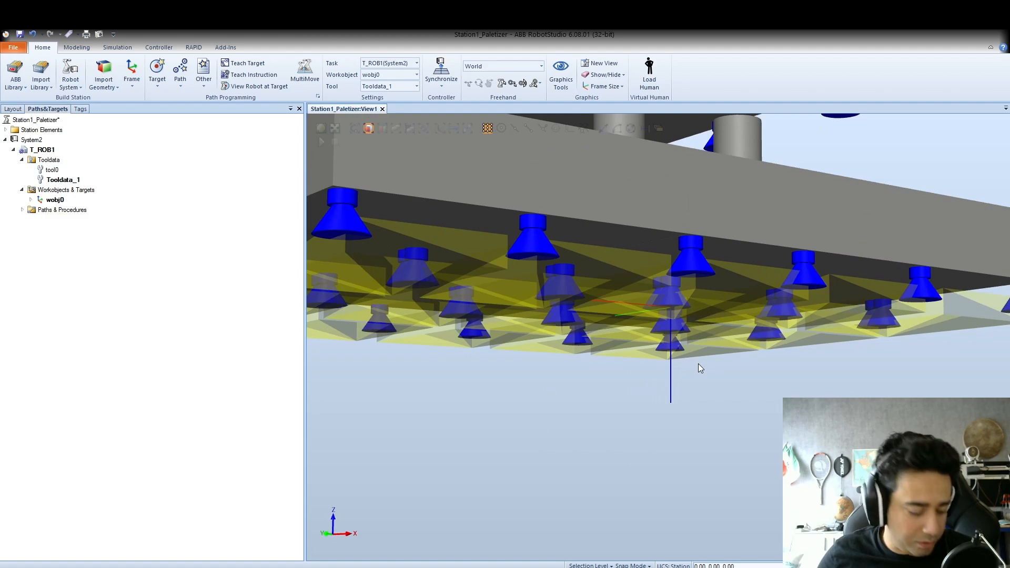
pyautogui.keyDown('ctrl'); pyautogui.keyDown('shift'); pyautogui.moveTo(735, 358); pyautogui.dragTo(757, 372); pyautogui.keyUp('shift'); pyautogui.keyUp('ctrl')
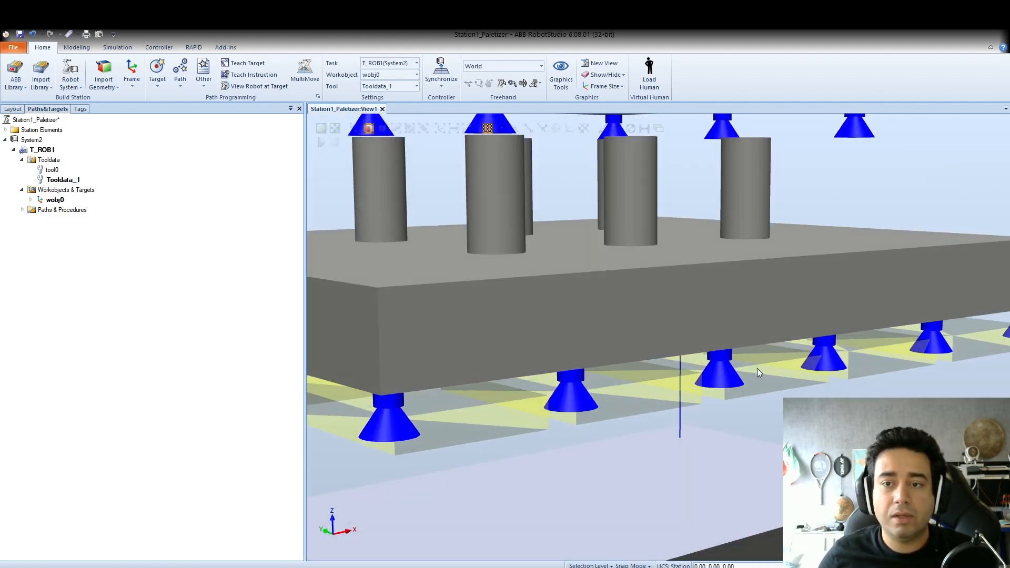
pyautogui.scroll(-10, 756, 368)
pyautogui.scroll(2, 753, 359)
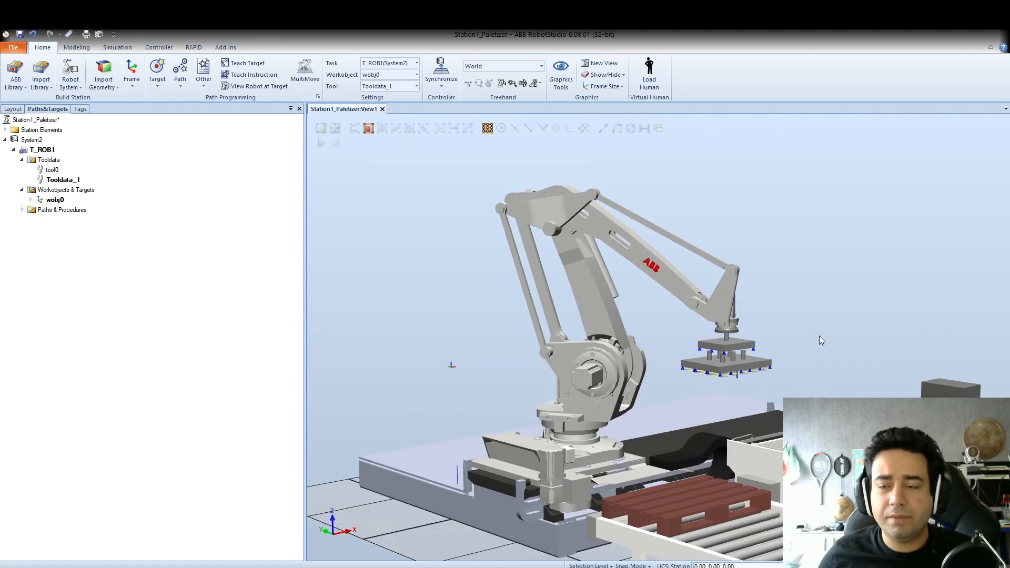
pyautogui.moveTo(818, 336)
pyautogui.keyDown('ctrl'); pyautogui.keyDown('shift'); pyautogui.mouseDown()
pyautogui.moveTo(737, 322)
pyautogui.moveTo(825, 336)
pyautogui.moveTo(815, 333)
pyautogui.mouseUp(); pyautogui.keyUp('shift'); pyautogui.keyUp('ctrl')
pyautogui.scroll(-1, 807, 421)
pyautogui.scroll(6, 763, 444)
pyautogui.scroll(-5, 763, 444)
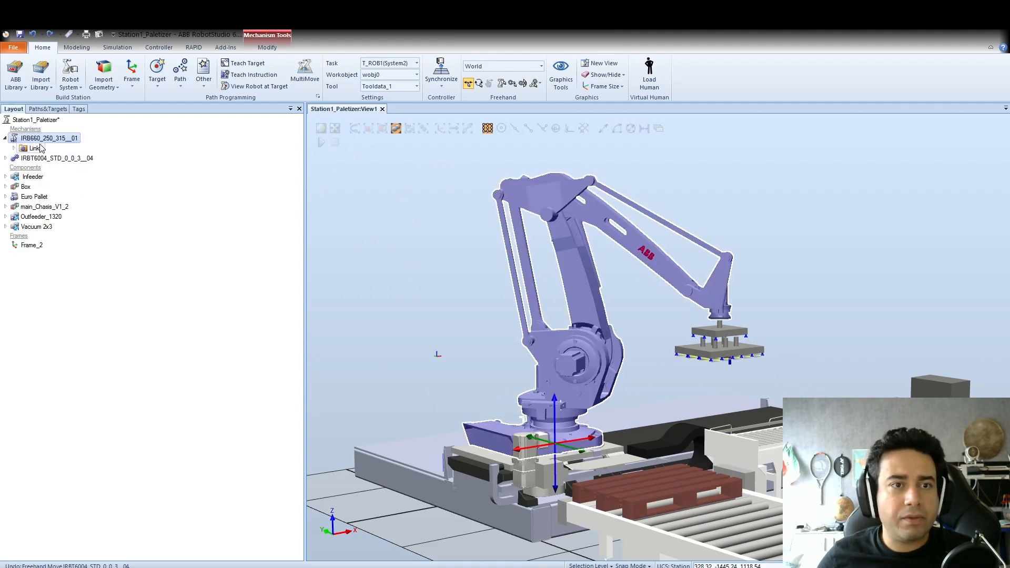
pyautogui.press('Escape')
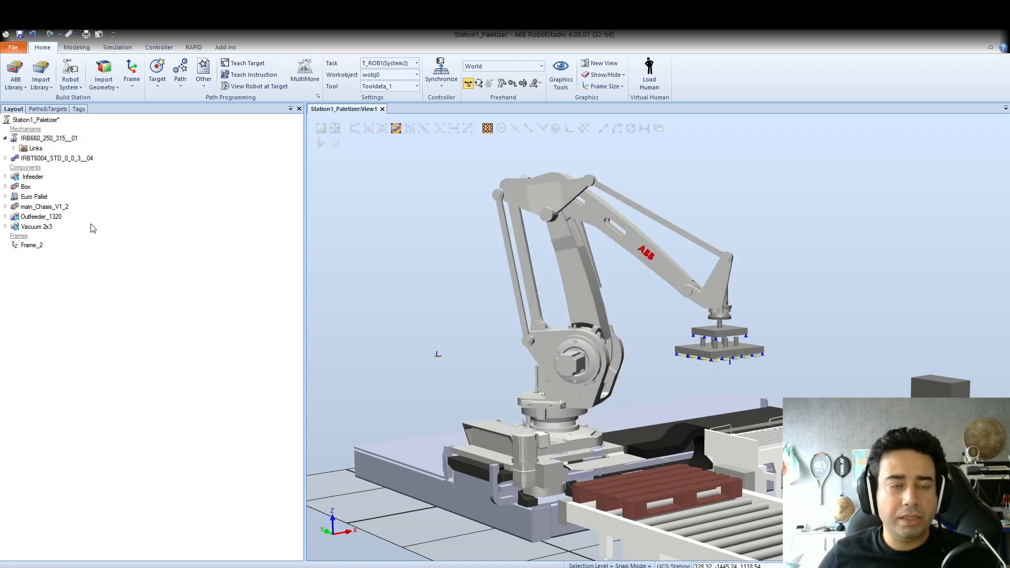
# Open the joint jog controls of the IRBT6004 track to view its travel range, and close them.
pyautogui.click(38, 158)
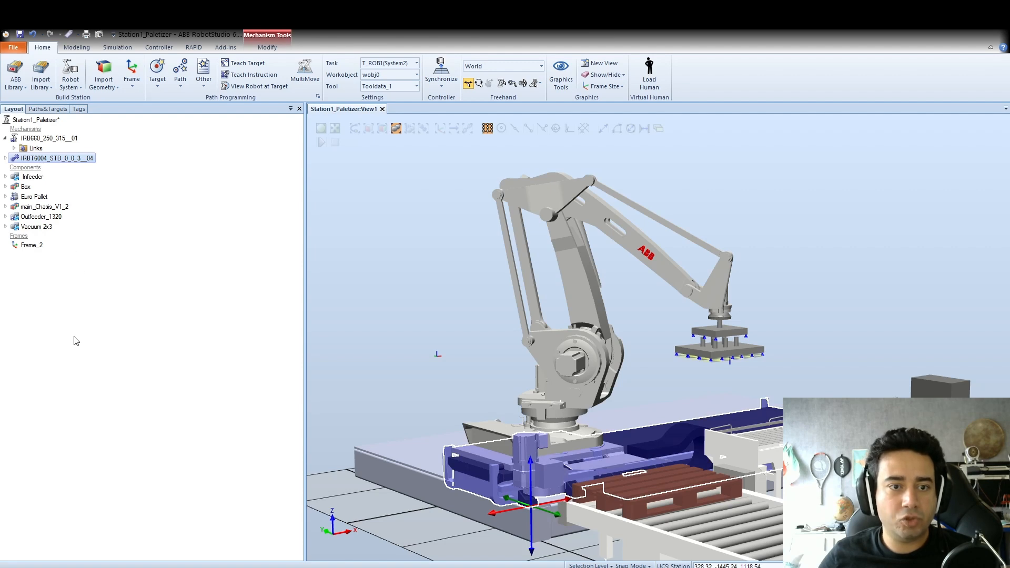
pyautogui.moveTo(15, 125)
pyautogui.mouseDown()
pyautogui.moveTo(214, 125)
pyautogui.moveTo(14, 137)
pyautogui.mouseUp()
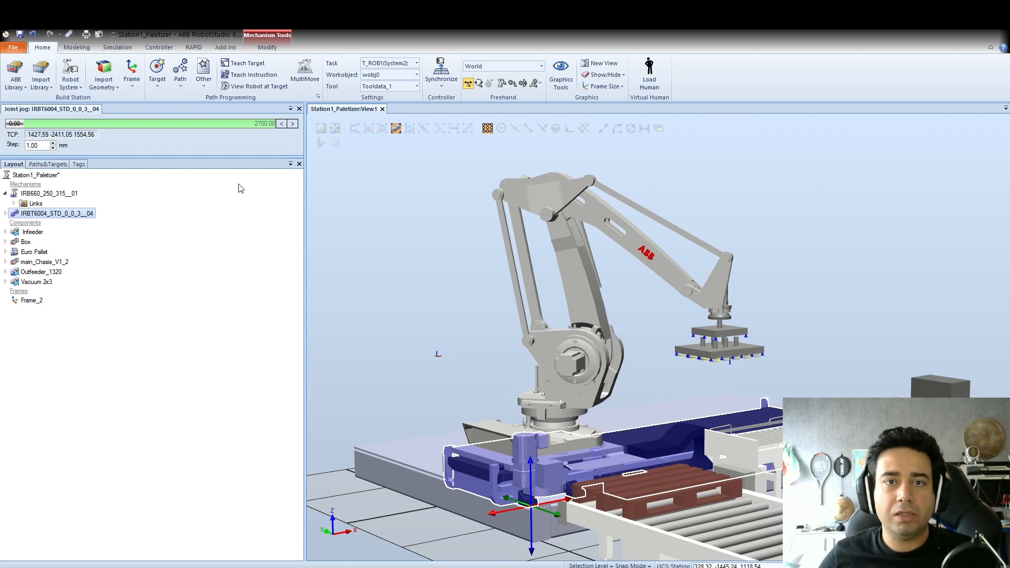
pyautogui.click(299, 109)
# Open the linear jog controls of the IRB660 robot and jog the gripper along X to about 1868 mm.
pyautogui.click(59, 139)
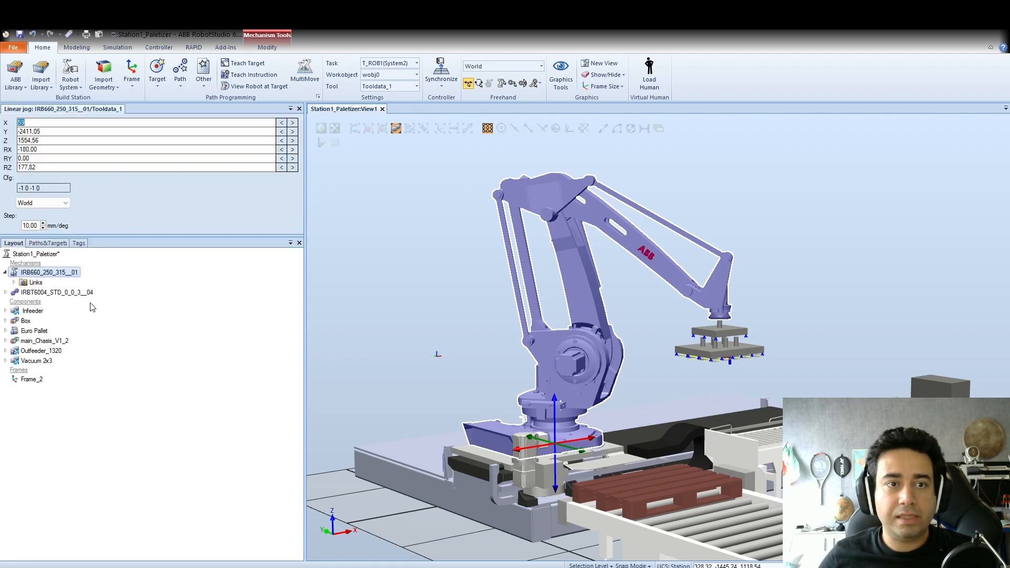
pyautogui.click(282, 125)
pyautogui.click(292, 123)
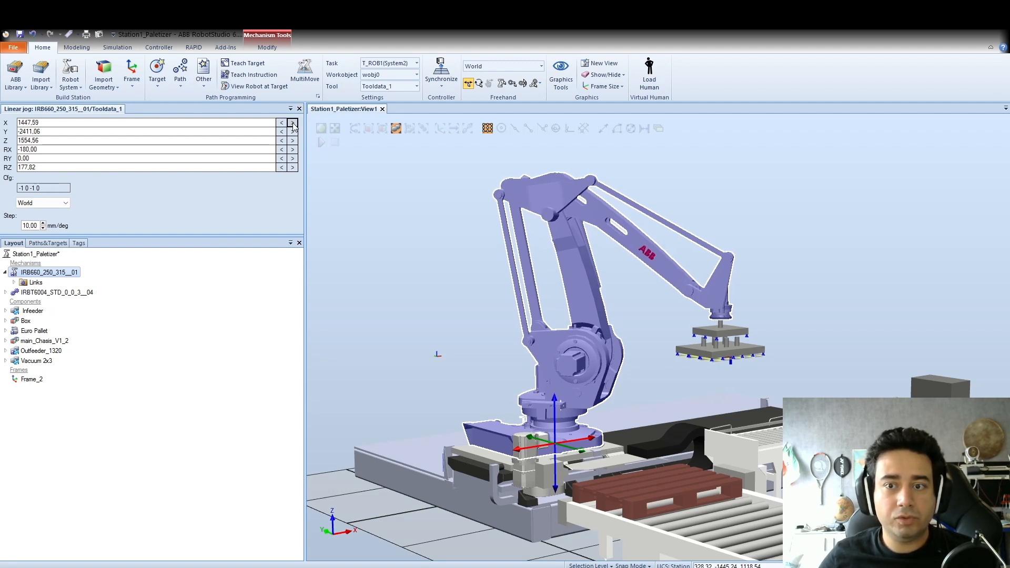
pyautogui.click(293, 124)
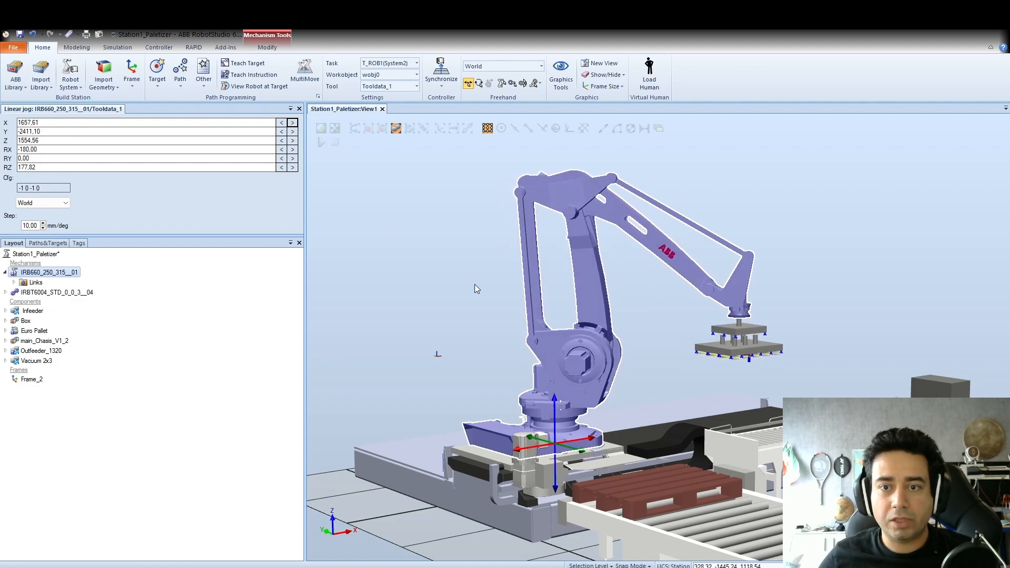
pyautogui.keyDown('ctrl'); pyautogui.keyDown('shift'); pyautogui.moveTo(456, 283); pyautogui.dragTo(425, 286); pyautogui.keyUp('shift'); pyautogui.keyUp('ctrl')
pyautogui.click(292, 123)
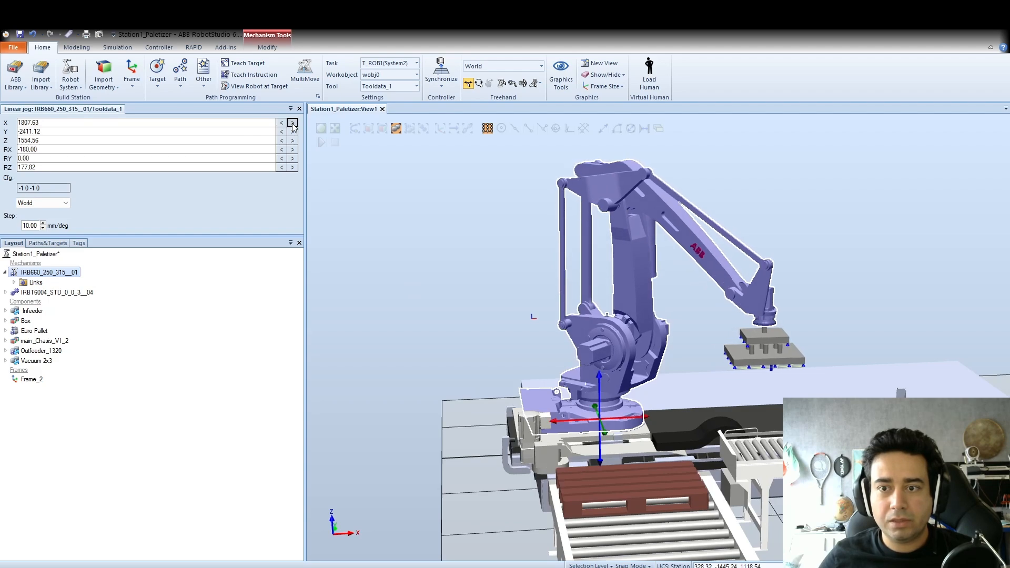
pyautogui.keyDown('ctrl'); pyautogui.keyDown('shift'); pyautogui.moveTo(452, 249); pyautogui.dragTo(339, 243); pyautogui.keyUp('shift'); pyautogui.keyUp('ctrl')
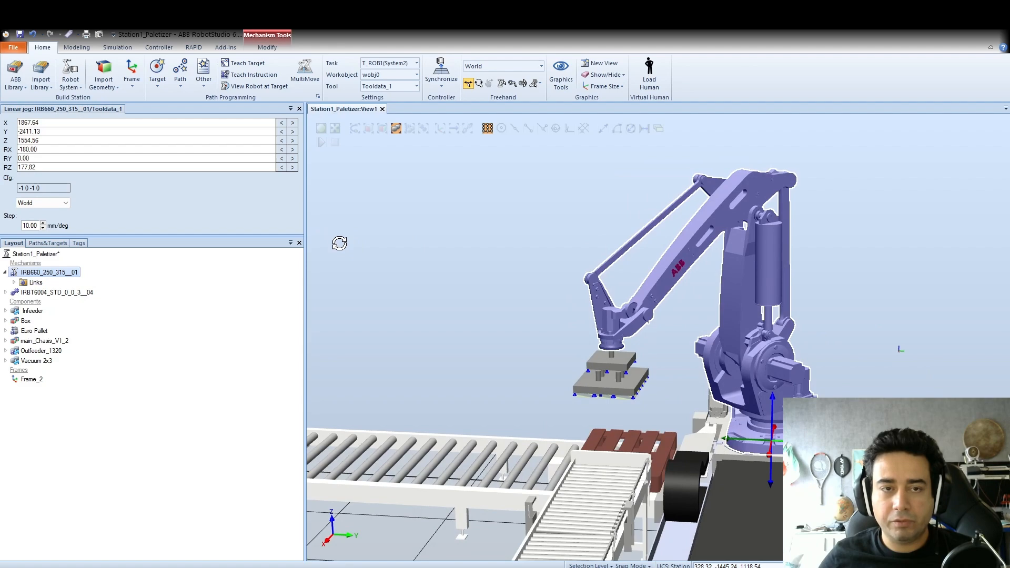
# Jog the gripper along Y to about -2521 mm and rotate it about Z to about 88 degrees.
pyautogui.click(282, 134)
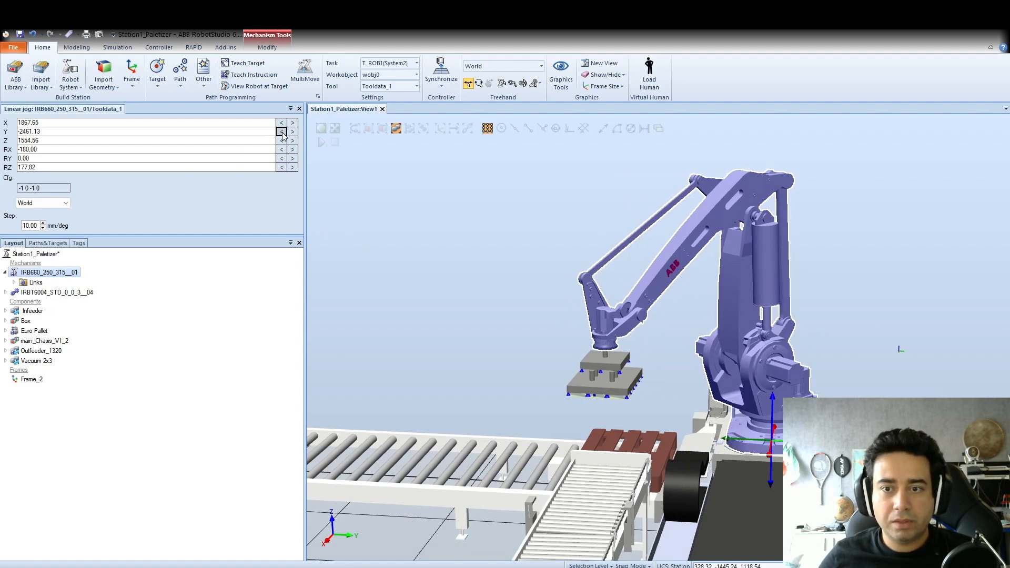
pyautogui.keyDown('ctrl'); pyautogui.keyDown('shift'); pyautogui.moveTo(368, 231); pyautogui.dragTo(435, 248); pyautogui.keyUp('shift'); pyautogui.keyUp('ctrl')
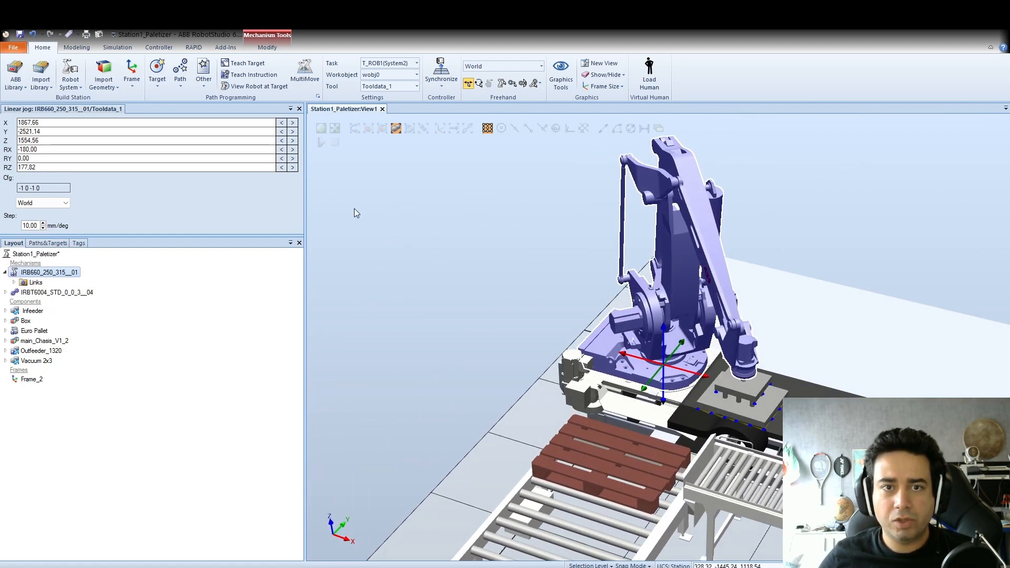
pyautogui.click(293, 167)
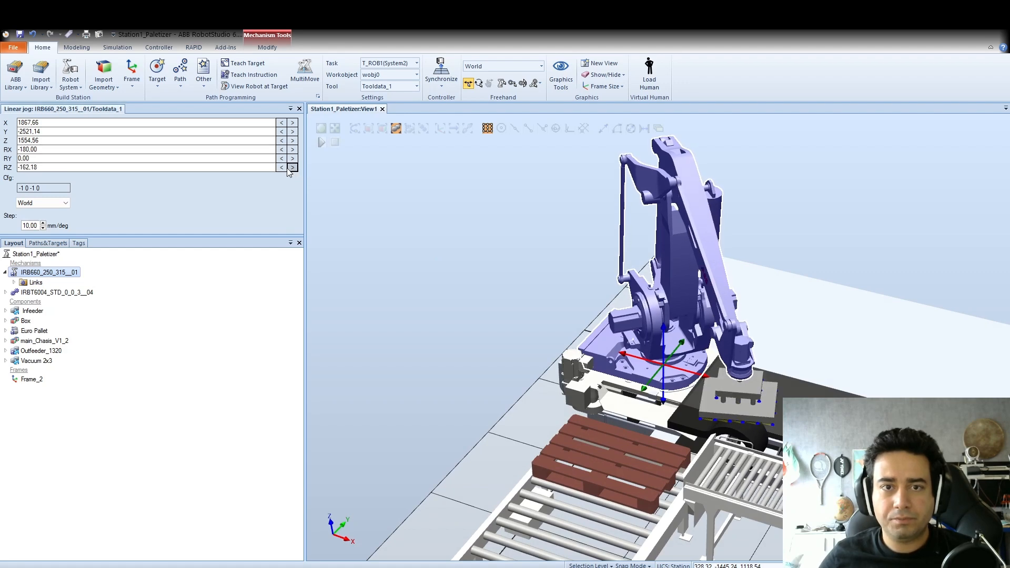
pyautogui.click(282, 168)
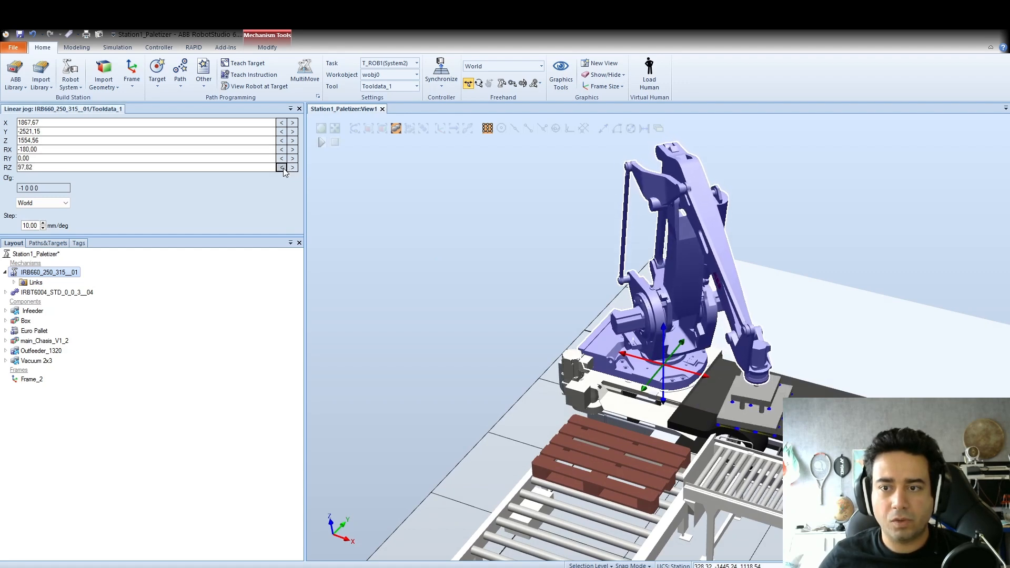
pyautogui.keyDown('ctrl'); pyautogui.keyDown('shift'); pyautogui.moveTo(476, 266); pyautogui.dragTo(518, 267); pyautogui.keyUp('shift'); pyautogui.keyUp('ctrl')
# Jog the gripper along X to about 1728 mm to align it with the infeed conveyor.
pyautogui.moveTo(282, 124); pyautogui.dragTo(283, 124)
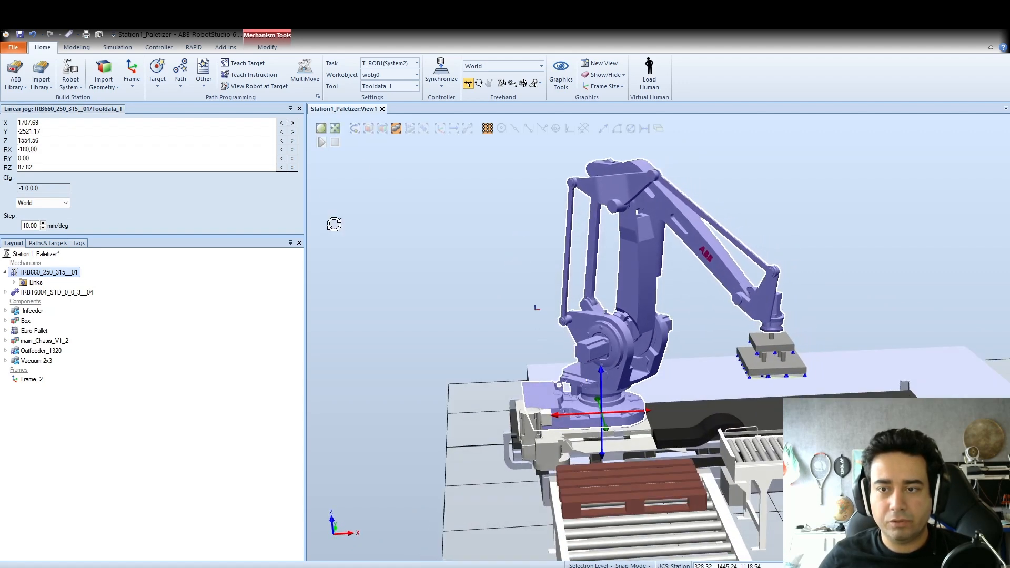
pyautogui.keyDown('ctrl'); pyautogui.keyDown('shift'); pyautogui.moveTo(334, 223); pyautogui.dragTo(266, 191); pyautogui.keyUp('shift'); pyautogui.keyUp('ctrl')
pyautogui.keyDown('ctrl'); pyautogui.keyDown('shift'); pyautogui.moveTo(452, 270); pyautogui.dragTo(445, 298); pyautogui.keyUp('shift'); pyautogui.keyUp('ctrl')
pyautogui.click(293, 123)
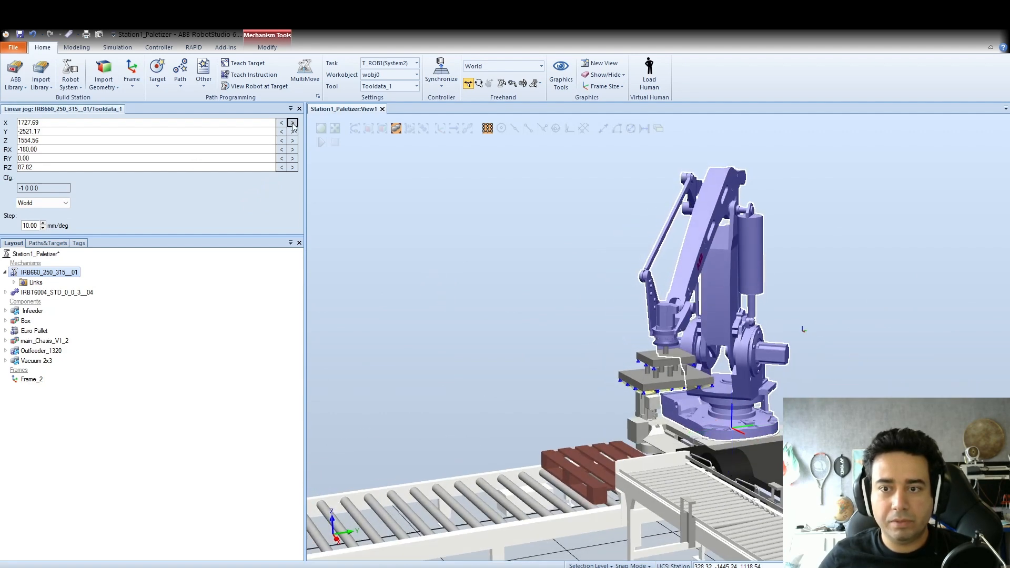
pyautogui.keyDown('ctrl'); pyautogui.keyDown('shift'); pyautogui.moveTo(410, 219); pyautogui.dragTo(381, 231); pyautogui.keyUp('shift'); pyautogui.keyUp('ctrl')
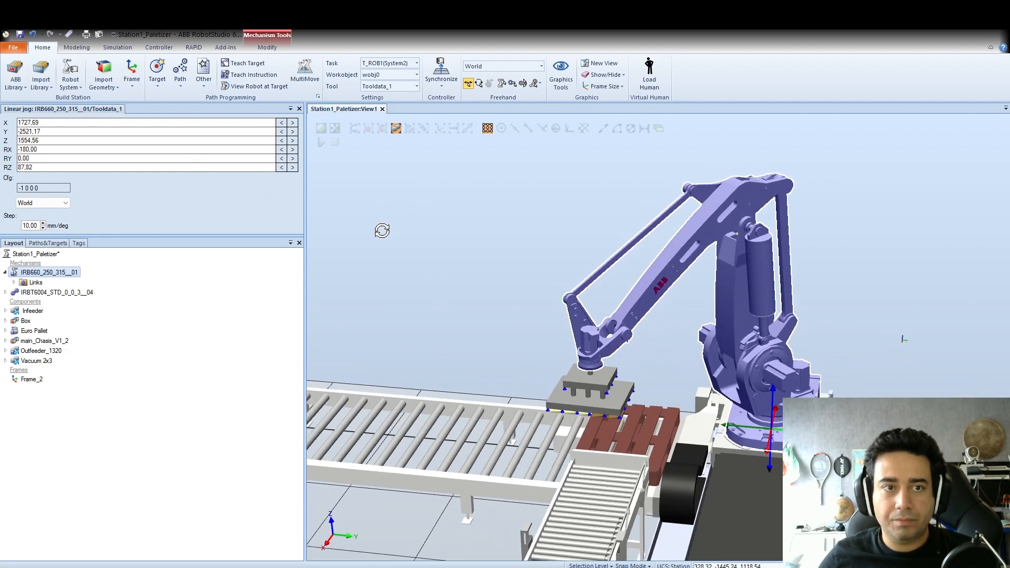
# Jog the gripper along Y to about -2421 mm, centring it over the infeed conveyor.
pyautogui.click(295, 133)
pyautogui.click(295, 133)
pyautogui.click(295, 133)
pyautogui.click(295, 132)
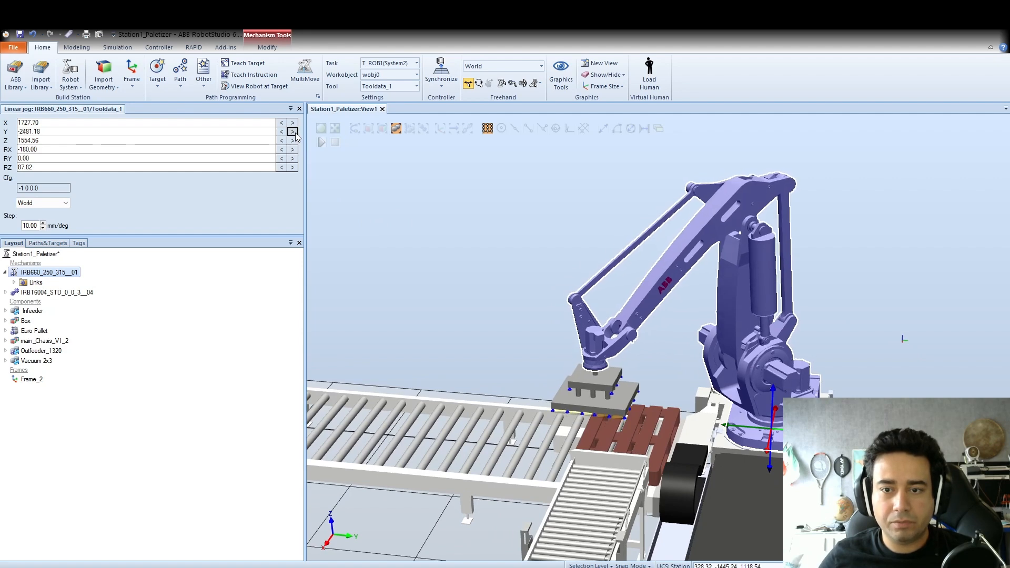
pyautogui.click(295, 133)
pyautogui.keyDown('ctrl'); pyautogui.keyDown('shift'); pyautogui.moveTo(504, 258); pyautogui.dragTo(461, 225); pyautogui.keyUp('shift'); pyautogui.keyUp('ctrl')
pyautogui.click(294, 132)
pyautogui.click(293, 132)
pyautogui.click(293, 132)
pyautogui.click(293, 133)
pyautogui.click(293, 132)
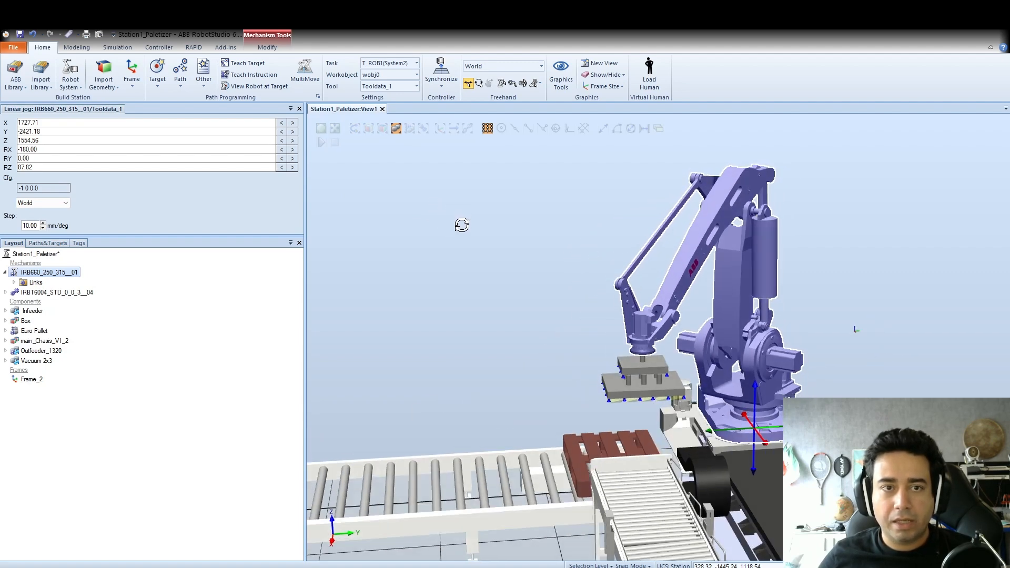
# Lower the gripper along Z to about 1075 mm, close above the infeed conveyor.
pyautogui.click(293, 141)
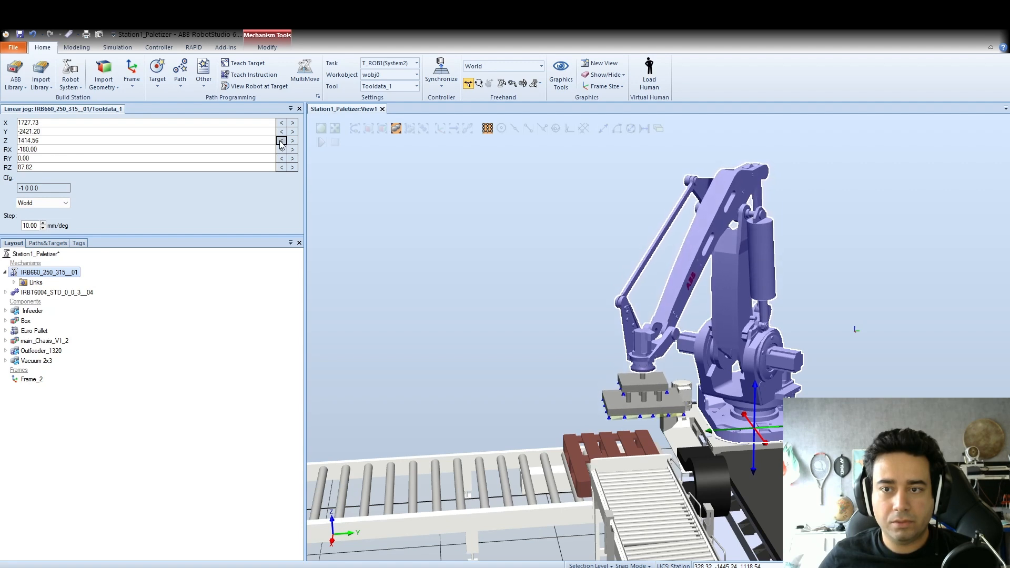
pyautogui.click(281, 141)
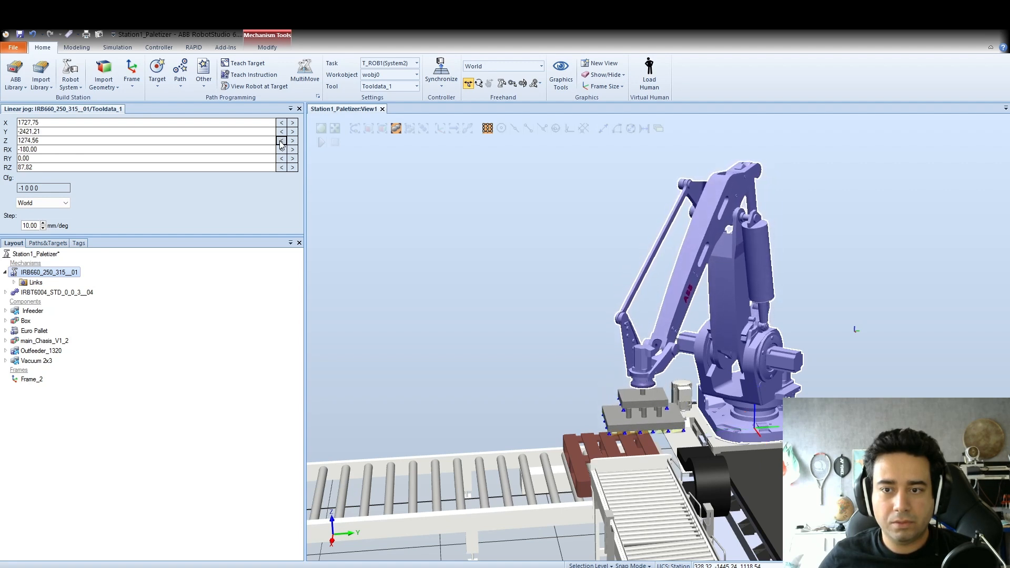
pyautogui.moveTo(281, 142); pyautogui.dragTo(280, 142)
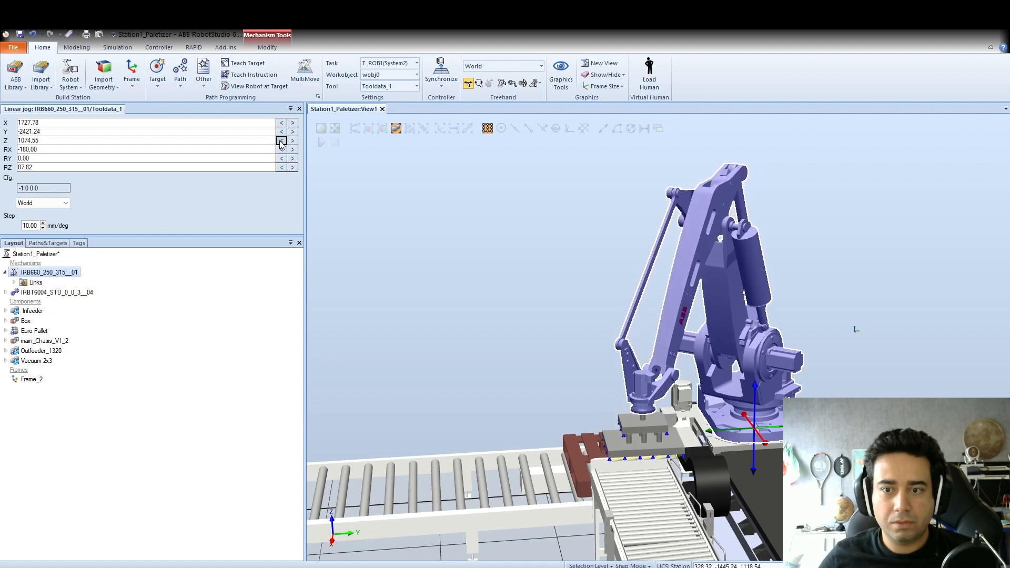
pyautogui.keyDown('ctrl'); pyautogui.keyDown('shift'); pyautogui.moveTo(480, 253); pyautogui.dragTo(612, 244); pyautogui.keyUp('shift'); pyautogui.keyUp('ctrl')
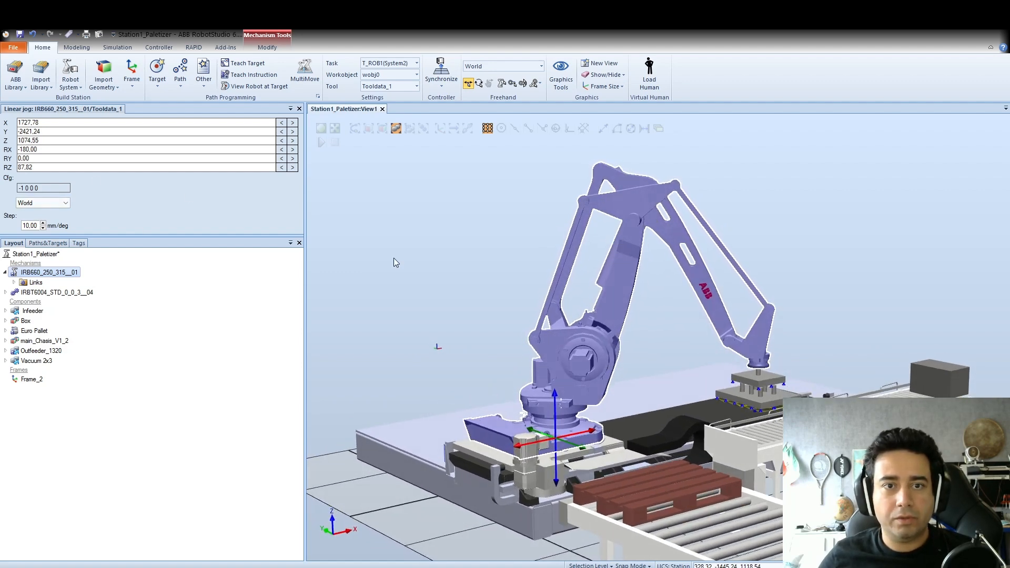
# Teach a target at the gripper's lowered pose and reveal it under wobj0 in T_ROB1.
pyautogui.click(451, 290)
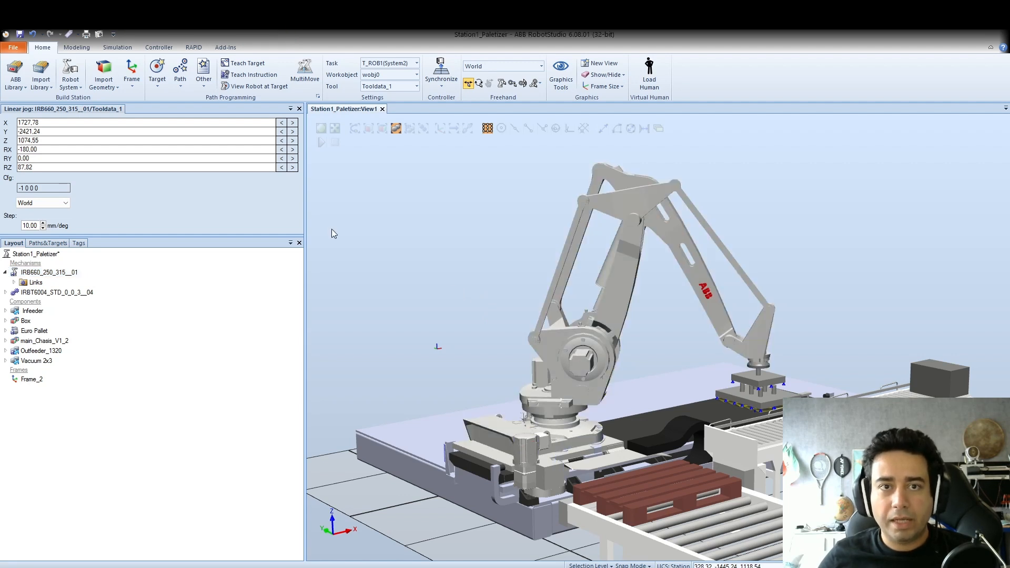
pyautogui.click(241, 67)
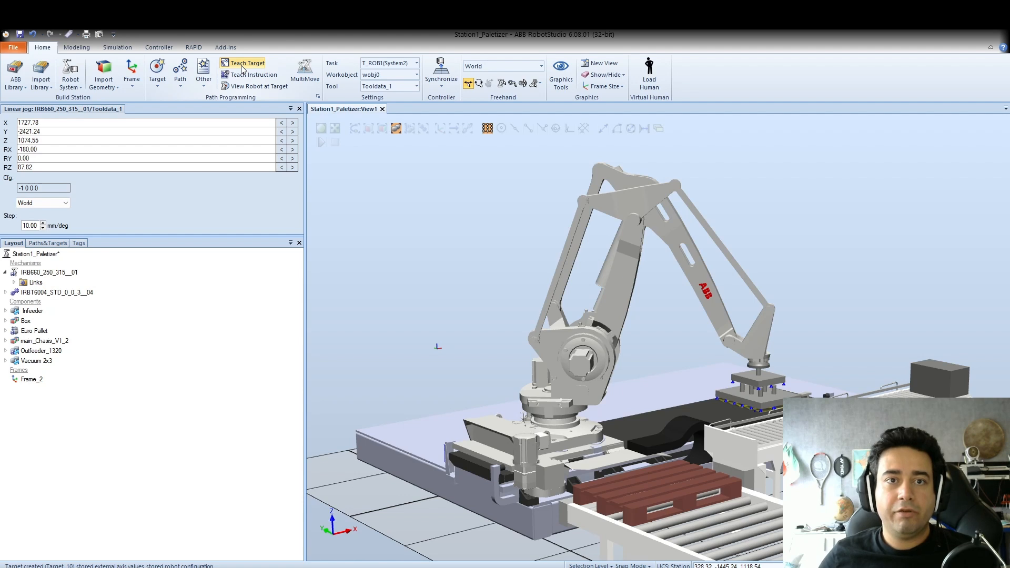
pyautogui.click(38, 245)
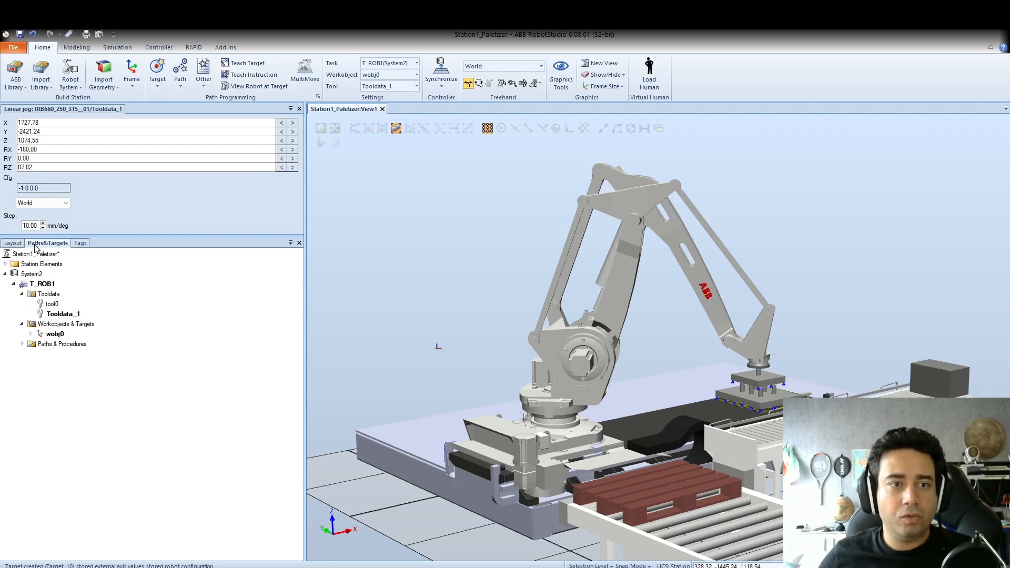
pyautogui.click(30, 334)
pyautogui.click(39, 344)
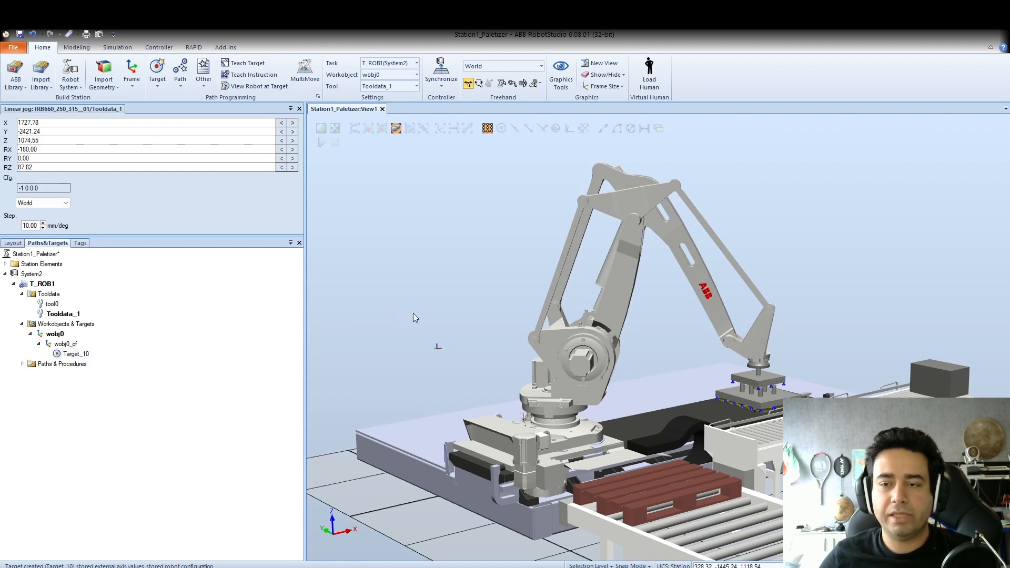
# Raise the gripper along Z to about 1935 mm, straight above the first taught target.
pyautogui.keyDown('ctrl'); pyautogui.keyDown('shift'); pyautogui.moveTo(412, 313); pyautogui.dragTo(441, 330); pyautogui.keyUp('shift'); pyautogui.keyUp('ctrl')
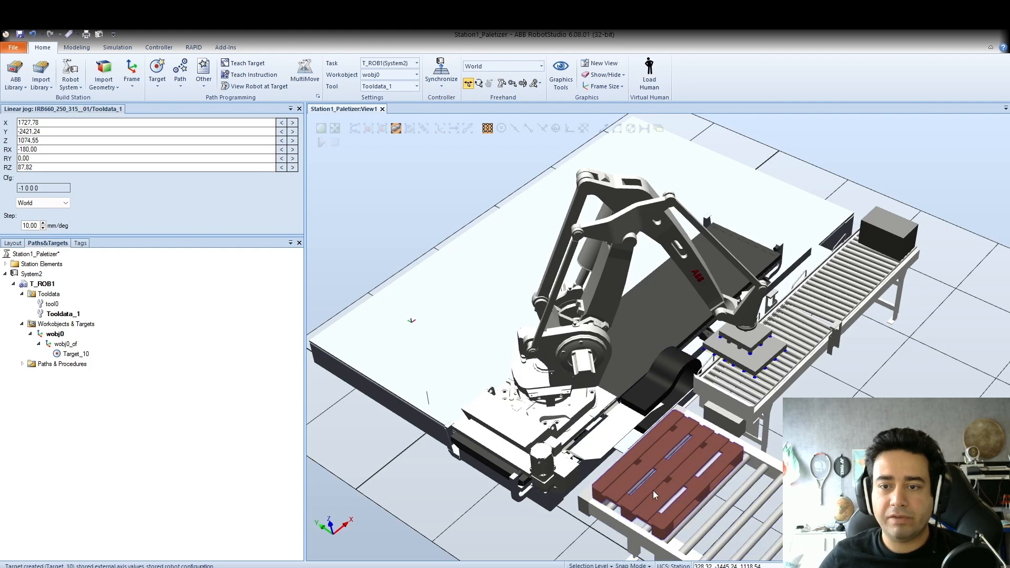
pyautogui.keyDown('ctrl'); pyautogui.keyDown('shift'); pyautogui.moveTo(862, 434); pyautogui.dragTo(866, 389); pyautogui.keyUp('shift'); pyautogui.keyUp('ctrl')
pyautogui.scroll(5, 683, 498)
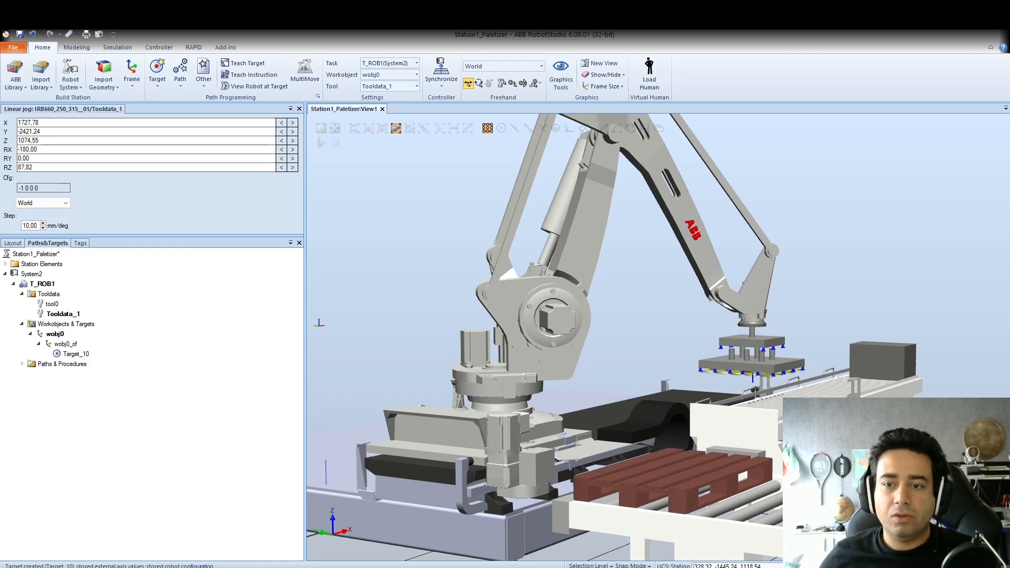
pyautogui.keyDown('ctrl'); pyautogui.keyDown('shift'); pyautogui.moveTo(657, 336); pyautogui.dragTo(621, 326); pyautogui.keyUp('shift'); pyautogui.keyUp('ctrl')
pyautogui.keyDown('ctrl'); pyautogui.keyDown('shift'); pyautogui.moveTo(657, 336); pyautogui.dragTo(683, 360); pyautogui.keyUp('shift'); pyautogui.keyUp('ctrl')
pyautogui.keyDown('ctrl'); pyautogui.keyDown('shift'); pyautogui.moveTo(773, 376); pyautogui.dragTo(682, 305); pyautogui.keyUp('shift'); pyautogui.keyUp('ctrl')
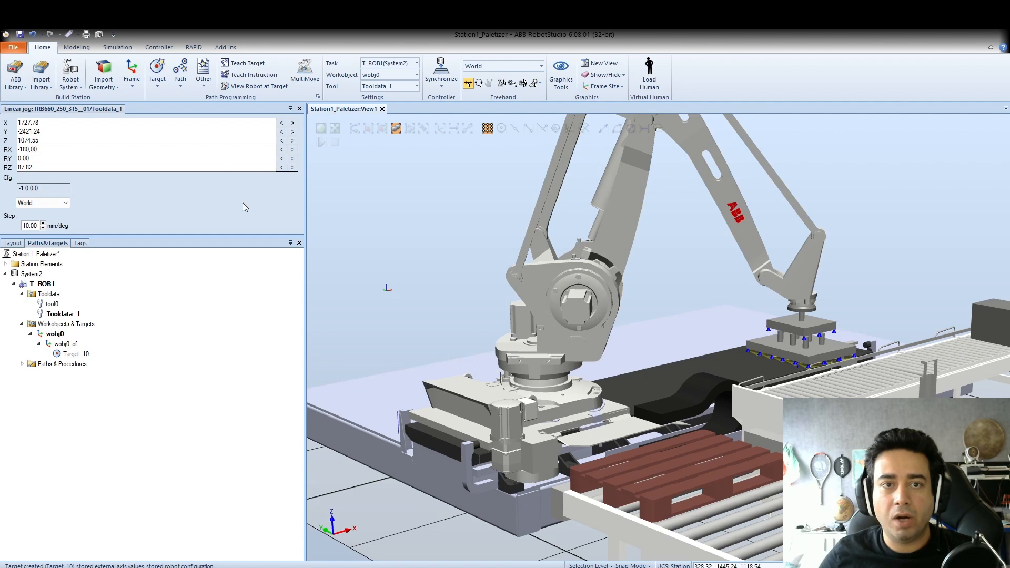
pyautogui.moveTo(293, 141); pyautogui.dragTo(293, 141)
pyautogui.scroll(5, 807, 361)
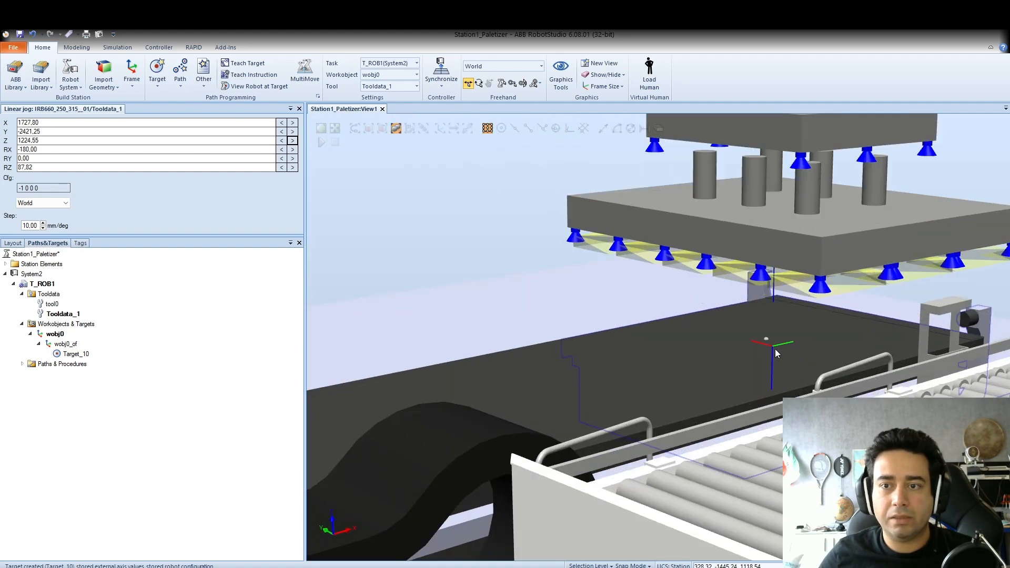
pyautogui.scroll(-5, 774, 349)
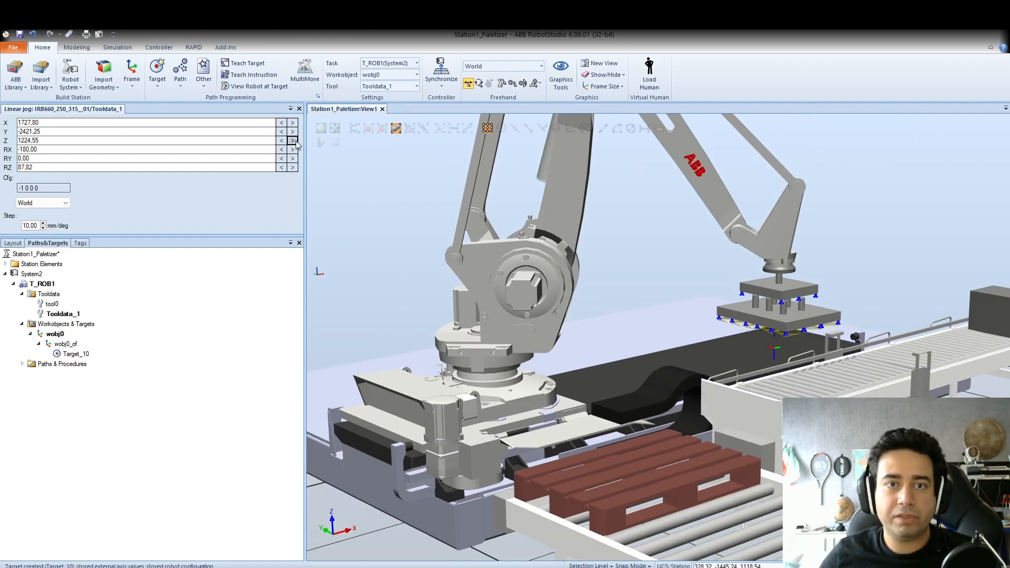
pyautogui.moveTo(296, 142); pyautogui.dragTo(294, 144)
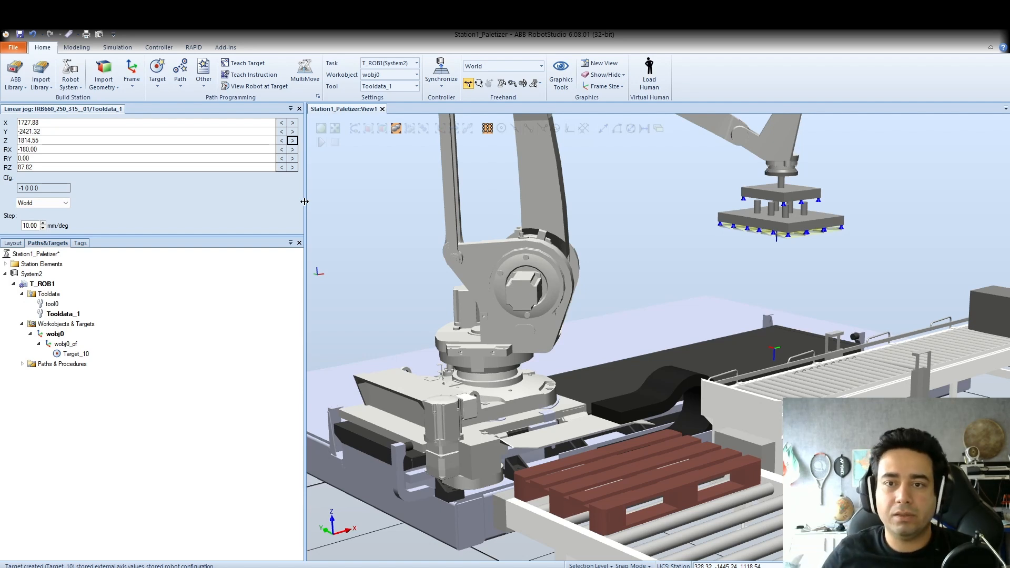
pyautogui.click(293, 141)
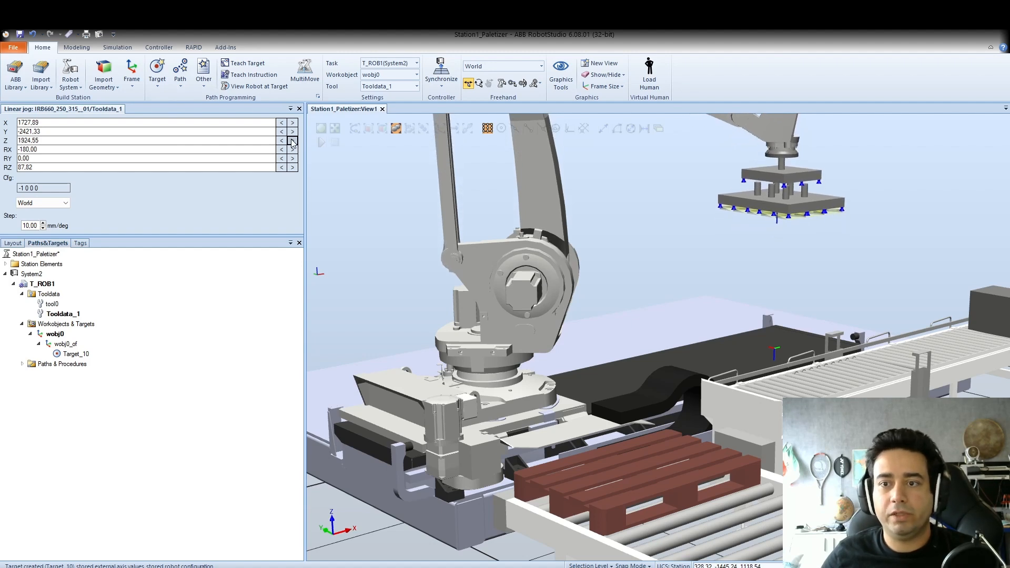
# Teach a second target at the raised gripper pose above the infeed conveyor.
pyautogui.scroll(3, 771, 248)
pyautogui.scroll(-6, 771, 240)
pyautogui.scroll(2, 831, 173)
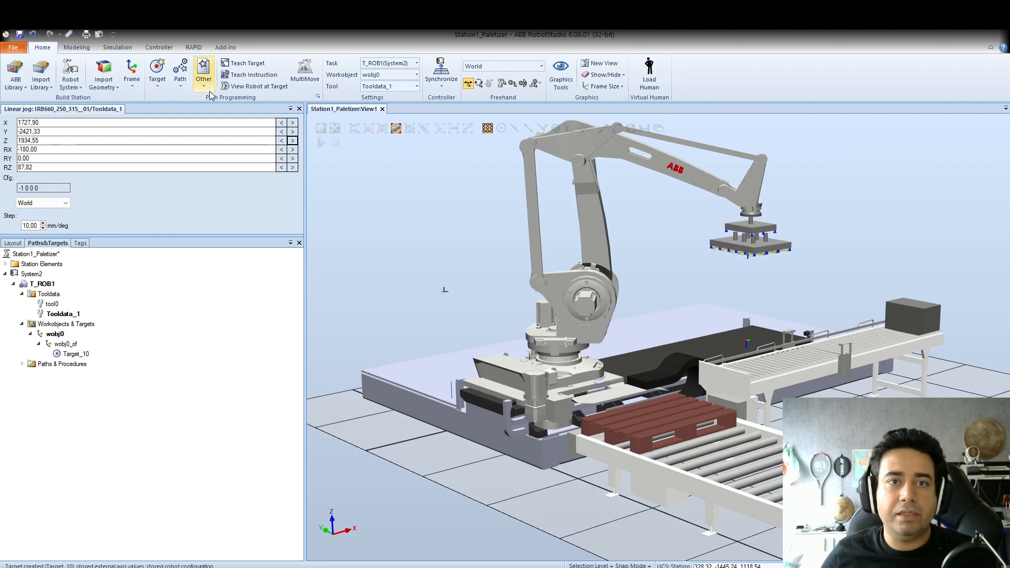
pyautogui.click(240, 64)
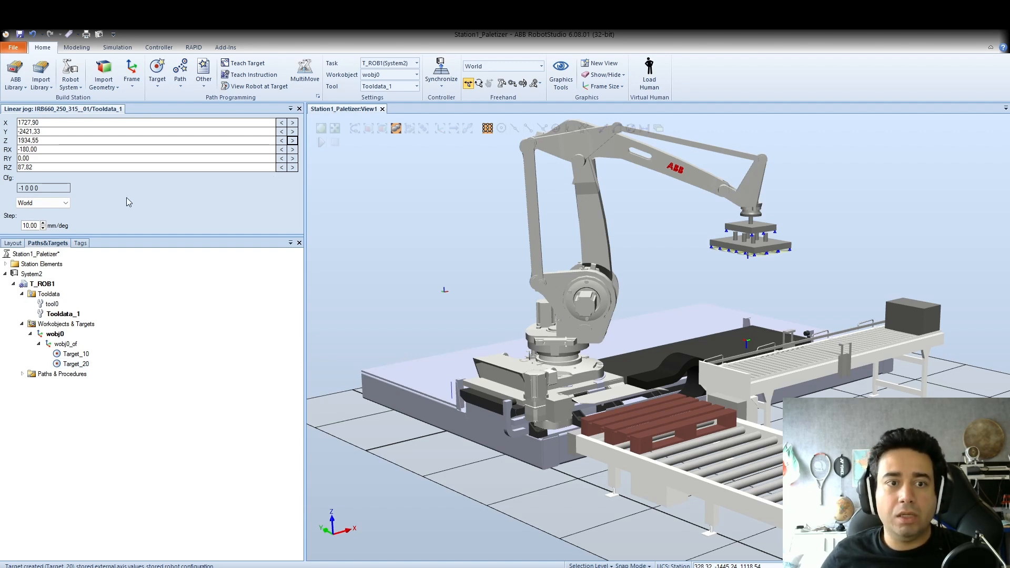
# Open the joint jog controls of the IRBT6004 track and move the robot along it to about 1080 mm.
pyautogui.click(15, 243)
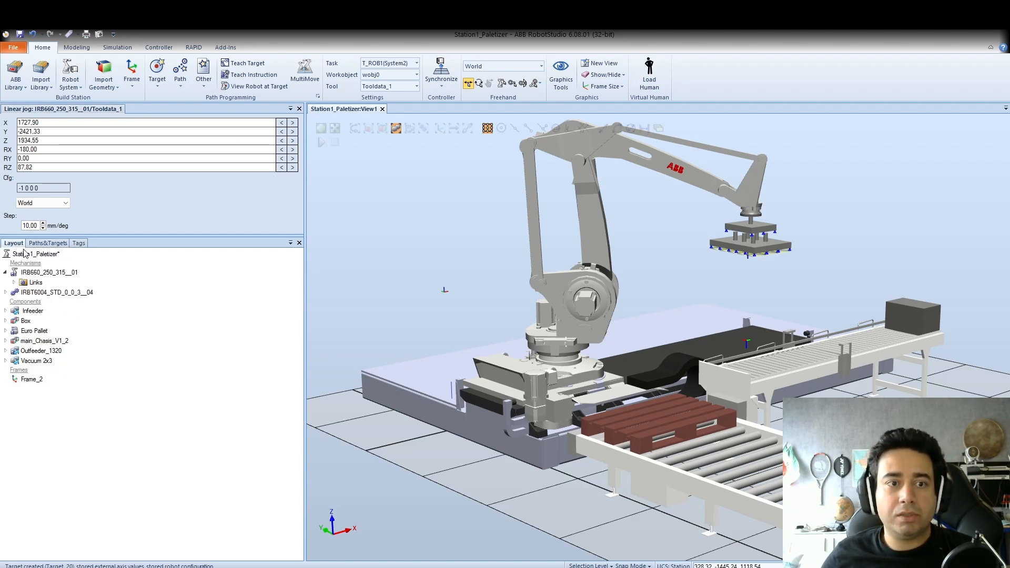
pyautogui.click(36, 293)
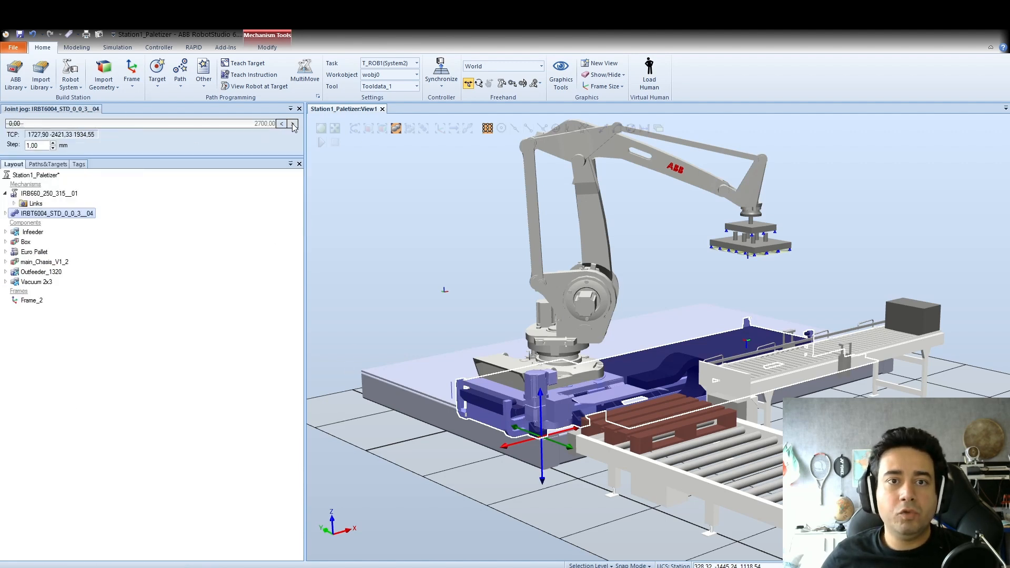
pyautogui.click(292, 124)
pyautogui.click(292, 123)
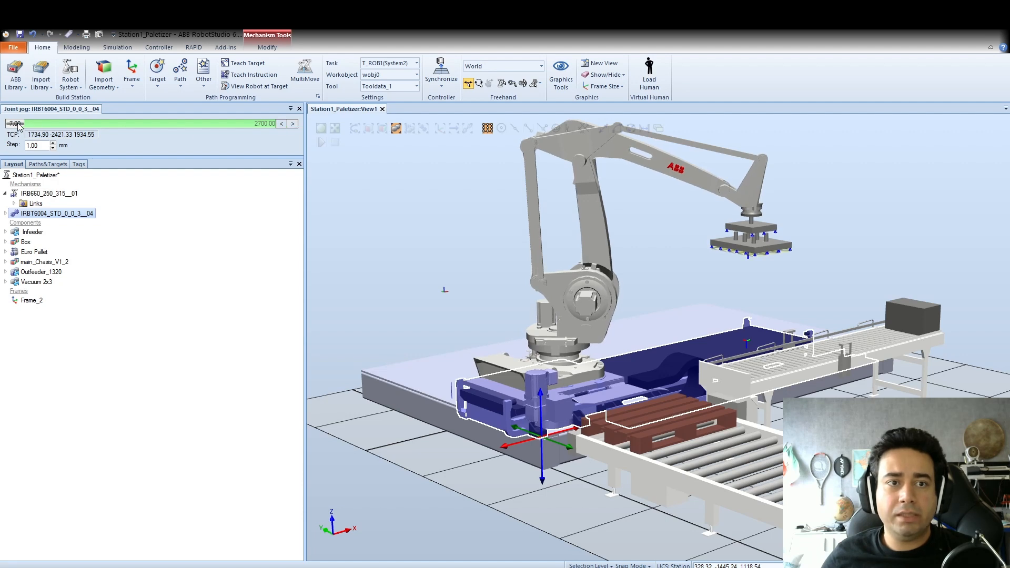
pyautogui.moveTo(17, 126); pyautogui.dragTo(120, 126)
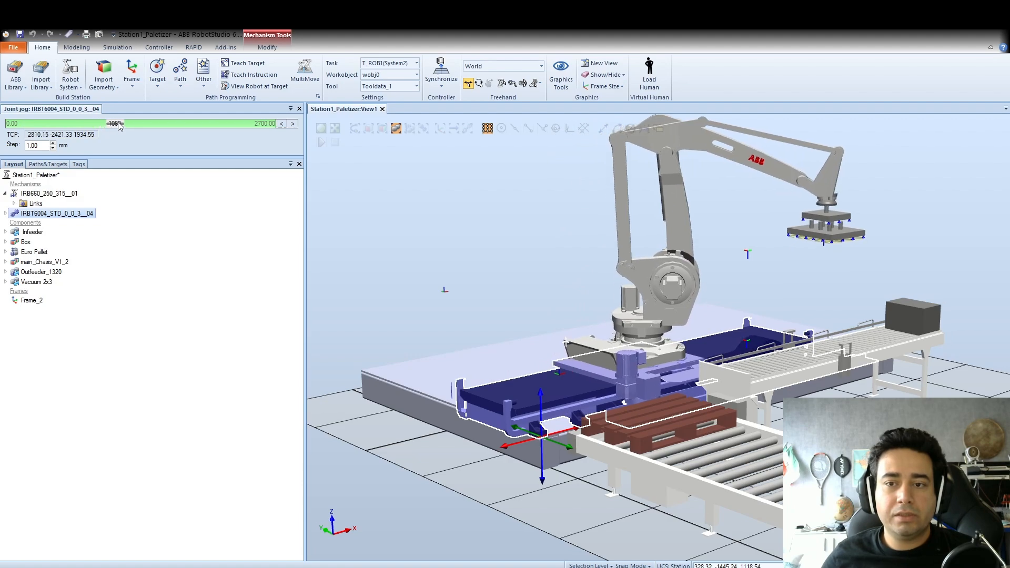
# Move the robot farther along the IRBT6004 track until the gripper is at about X 3103 mm.
pyautogui.moveTo(518, 232)
pyautogui.keyDown('ctrl'); pyautogui.keyDown('shift'); pyautogui.mouseDown()
pyautogui.moveTo(594, 221)
pyautogui.moveTo(498, 209)
pyautogui.moveTo(510, 220)
pyautogui.mouseUp(); pyautogui.keyUp('shift'); pyautogui.keyUp('ctrl')
pyautogui.moveTo(118, 124); pyautogui.dragTo(143, 124)
pyautogui.keyDown('ctrl'); pyautogui.keyDown('shift'); pyautogui.moveTo(418, 213); pyautogui.dragTo(438, 229); pyautogui.keyUp('shift'); pyautogui.keyUp('ctrl')
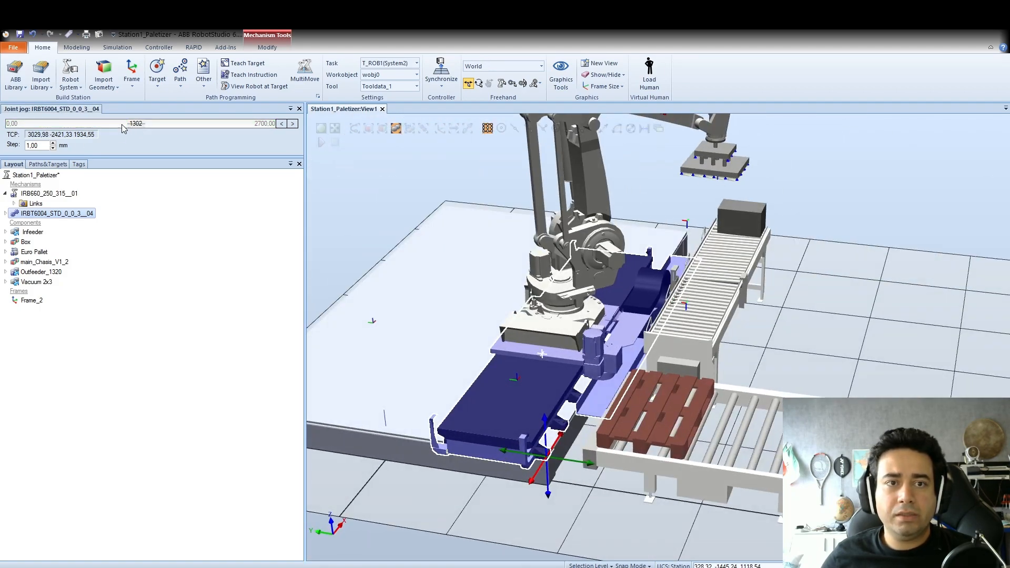
pyautogui.moveTo(136, 124); pyautogui.dragTo(144, 124)
pyautogui.click(379, 175)
pyautogui.keyDown('ctrl'); pyautogui.keyDown('shift'); pyautogui.moveTo(327, 204); pyautogui.dragTo(368, 187); pyautogui.keyUp('shift'); pyautogui.keyUp('ctrl')
# Linearly jog the IRB660 gripper in world coordinates to about X 3063, Y -3011, Z 1945 mm.
pyautogui.click(36, 193)
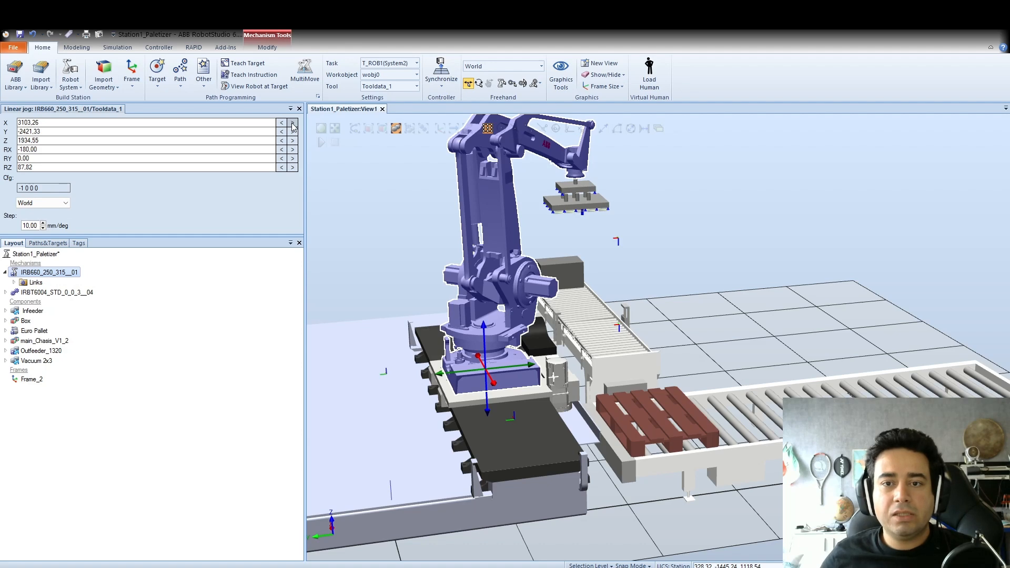
pyautogui.keyDown('ctrl'); pyautogui.keyDown('shift'); pyautogui.moveTo(428, 223); pyautogui.dragTo(357, 240); pyautogui.keyUp('shift'); pyautogui.keyUp('ctrl')
pyautogui.click(658, 316)
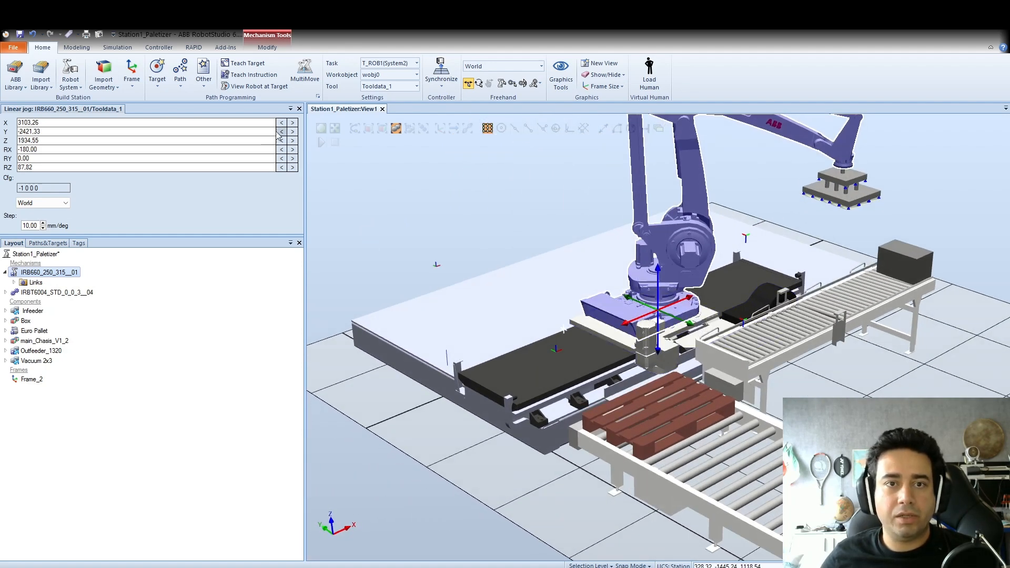
pyautogui.click(282, 123)
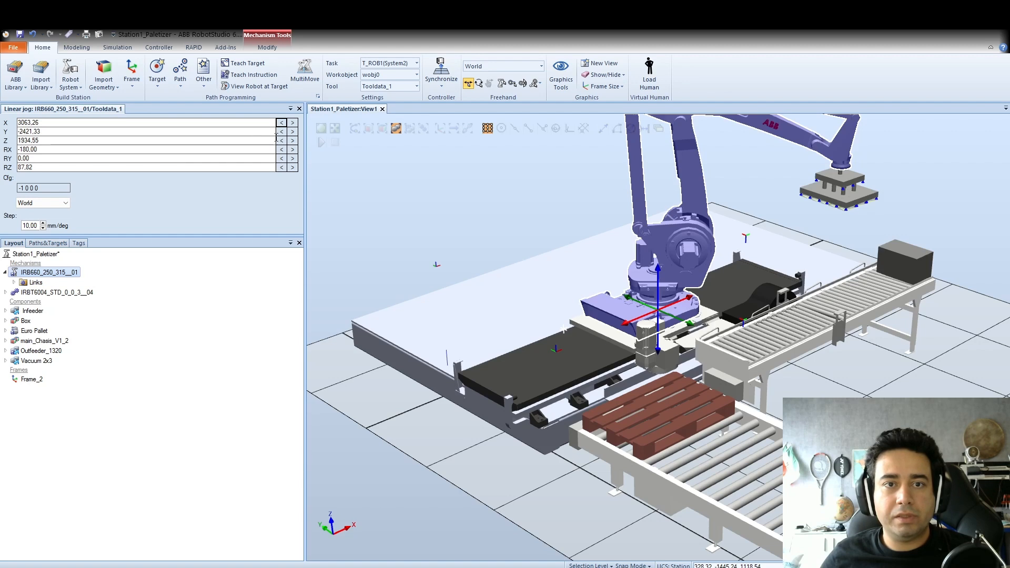
pyautogui.click(281, 132)
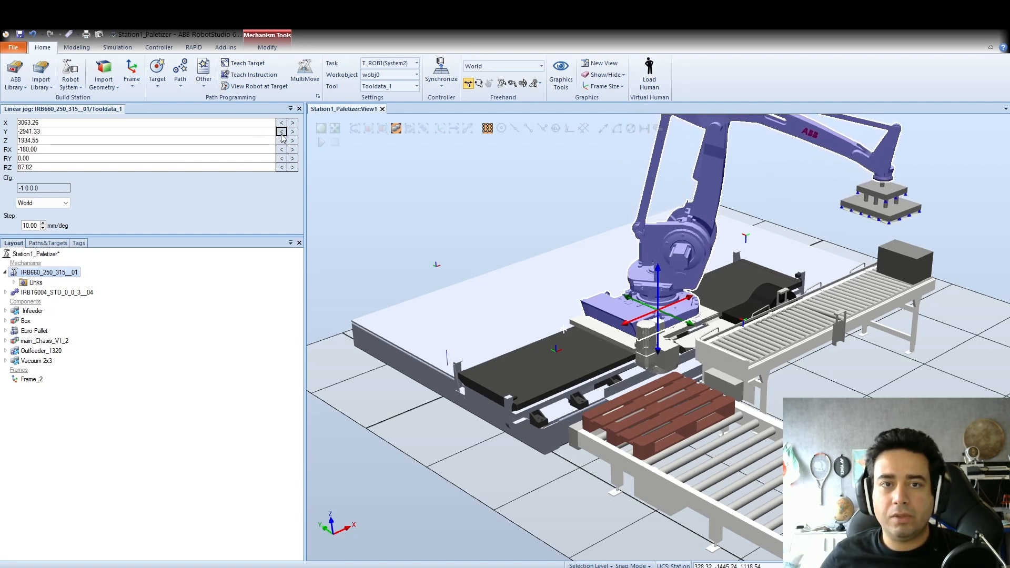
pyautogui.moveTo(572, 199)
pyautogui.keyDown('ctrl'); pyautogui.keyDown('shift'); pyautogui.mouseDown()
pyautogui.moveTo(627, 192)
pyautogui.moveTo(559, 197)
pyautogui.mouseUp(); pyautogui.keyUp('shift'); pyautogui.keyUp('ctrl')
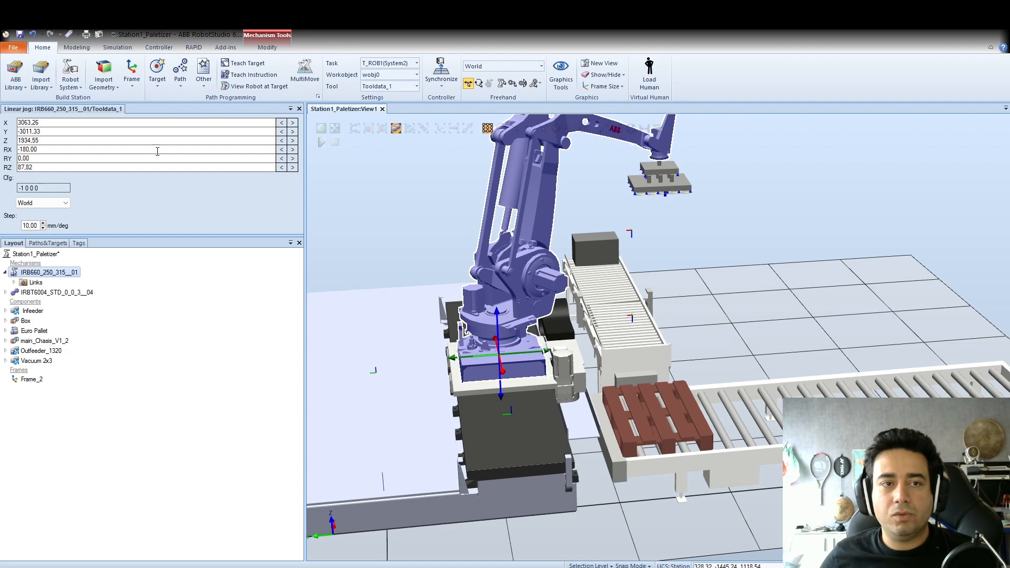
pyautogui.click(293, 141)
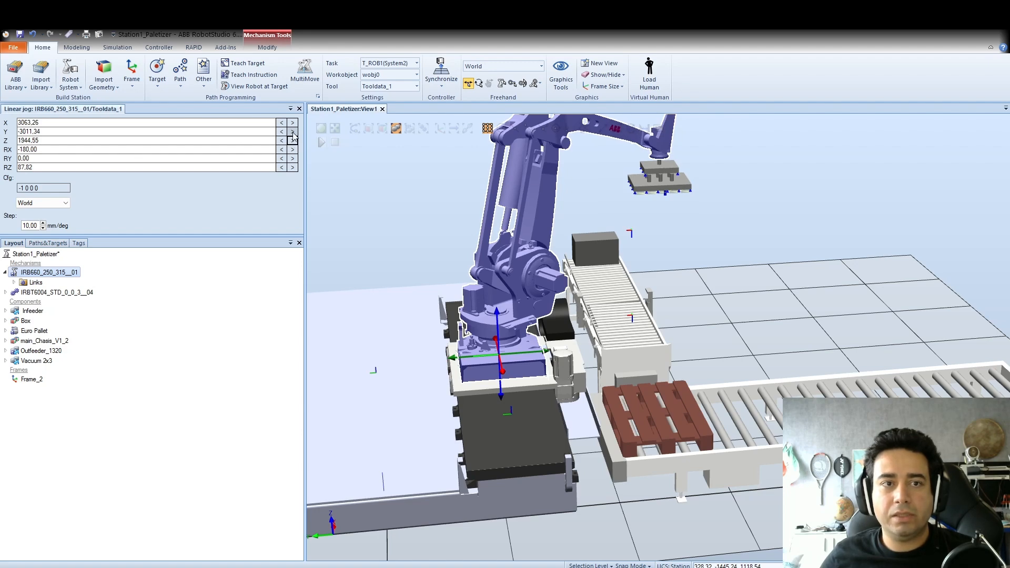
pyautogui.keyDown('ctrl'); pyautogui.keyDown('shift'); pyautogui.moveTo(415, 184); pyautogui.dragTo(374, 172); pyautogui.keyUp('shift'); pyautogui.keyUp('ctrl')
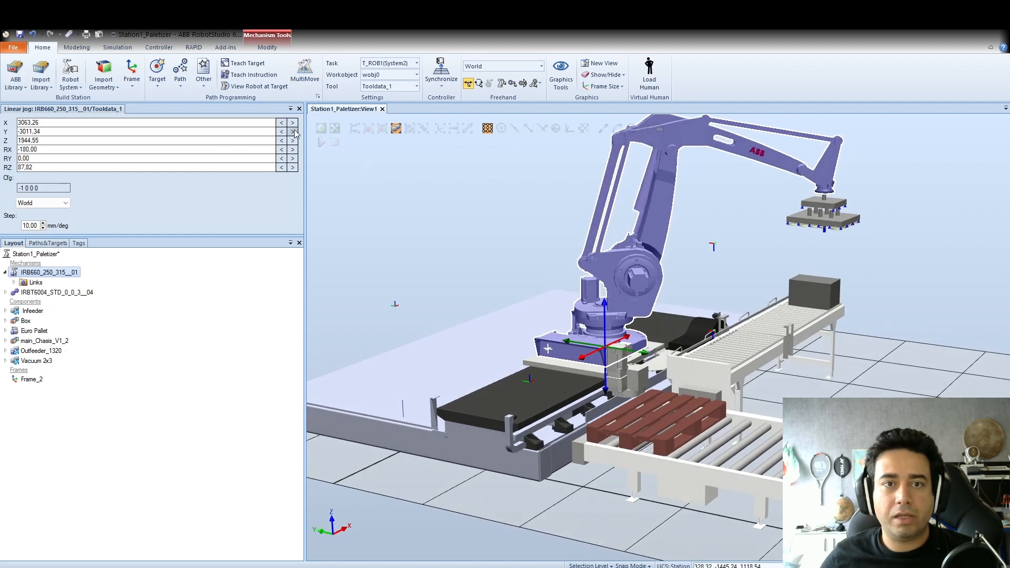
# Jog the gripper across to the pallet side, at about X 803 and Y -2411 mm, keeping its height.
pyautogui.click(292, 124)
pyautogui.click(293, 124)
pyautogui.click(280, 124)
pyautogui.click(280, 124)
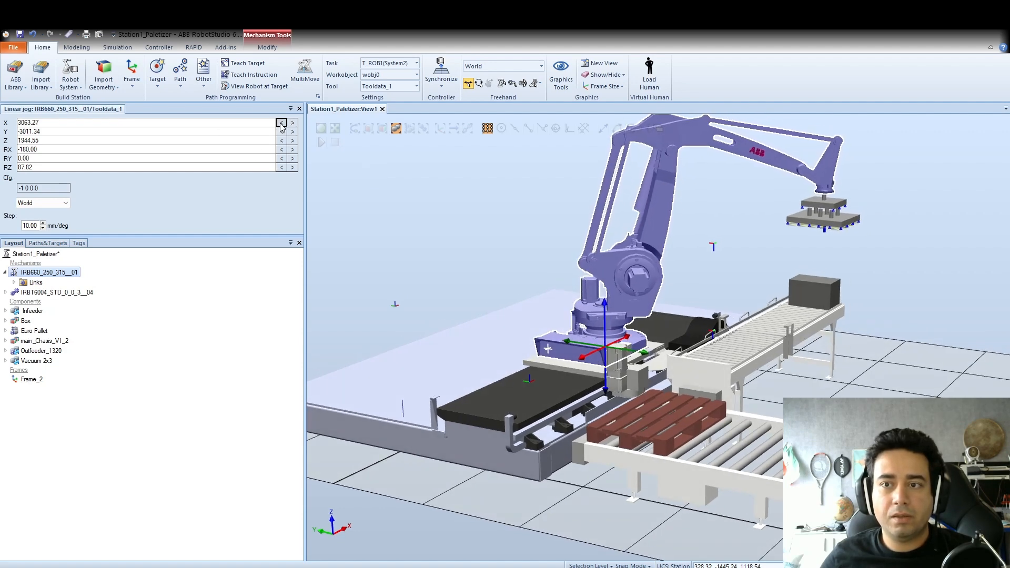
pyautogui.moveTo(281, 124); pyautogui.dragTo(281, 124)
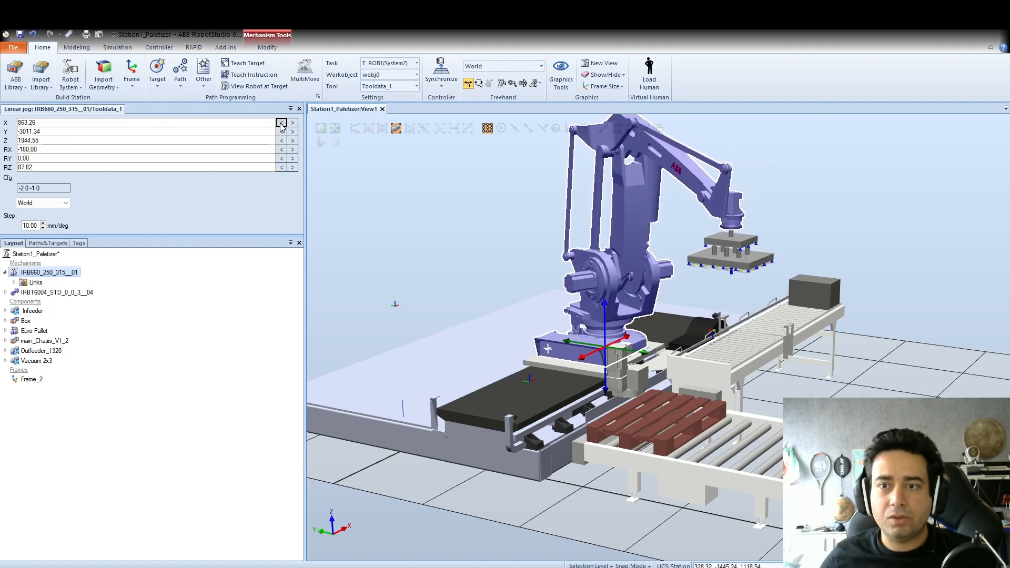
pyautogui.keyDown('ctrl'); pyautogui.keyDown('shift'); pyautogui.moveTo(416, 216); pyautogui.dragTo(292, 228); pyautogui.keyUp('shift'); pyautogui.keyUp('ctrl')
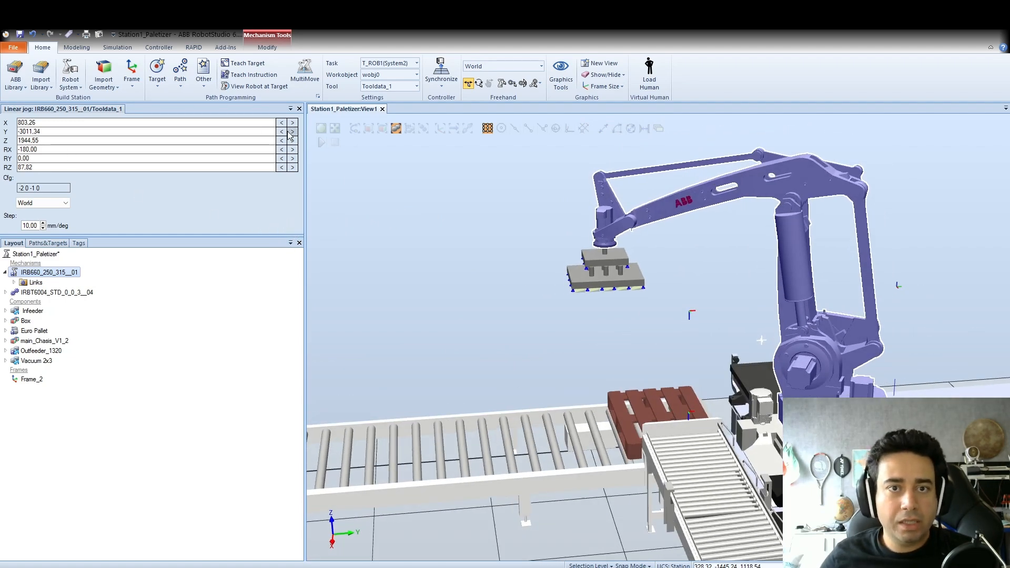
pyautogui.click(292, 131)
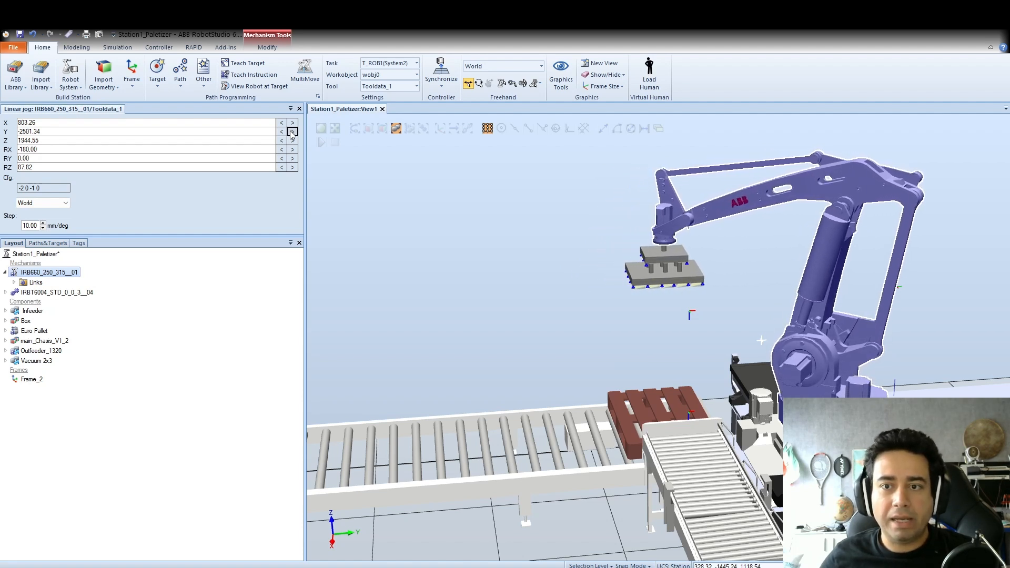
pyautogui.keyDown('ctrl'); pyautogui.keyDown('shift'); pyautogui.moveTo(323, 198); pyautogui.dragTo(409, 196); pyautogui.keyUp('shift'); pyautogui.keyUp('ctrl')
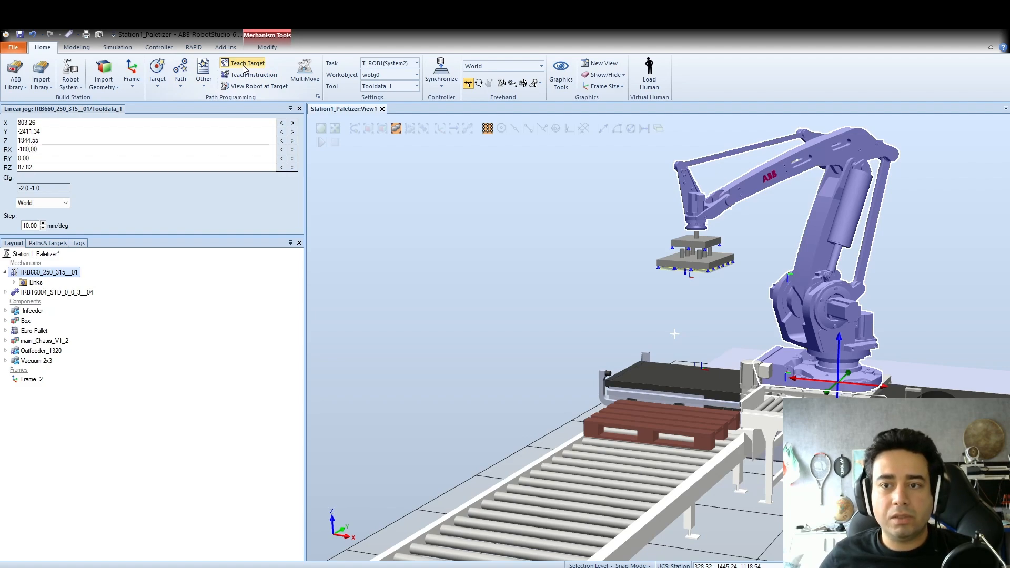
# Rotate the gripper about its Z axis in 10-degree steps to RZ 177.82.
pyautogui.keyDown('ctrl'); pyautogui.keyDown('shift'); pyautogui.moveTo(549, 253); pyautogui.dragTo(502, 257); pyautogui.keyUp('shift'); pyautogui.keyUp('ctrl')
pyautogui.click(292, 167)
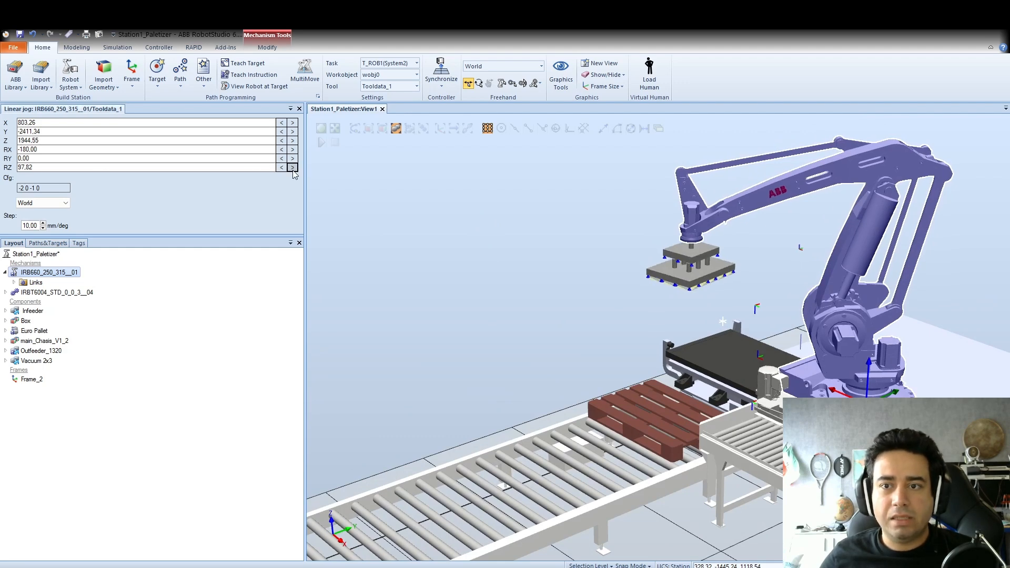
pyautogui.click(293, 168)
pyautogui.click(292, 168)
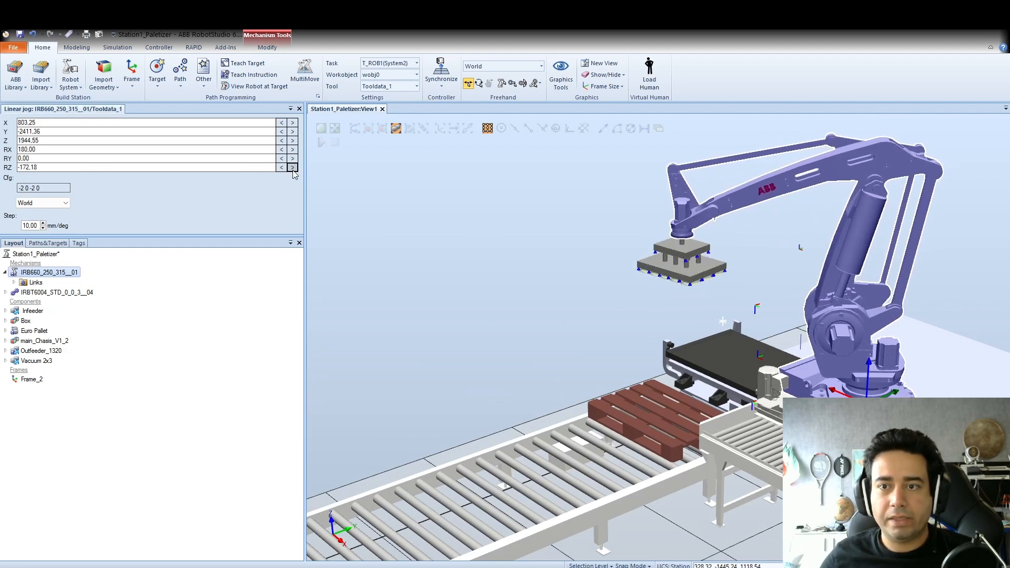
pyautogui.click(284, 169)
# Teach a third target at the rotated, raised gripper pose on the pallet side and reveal it in the target list.
pyautogui.click(436, 198)
pyautogui.keyDown('ctrl'); pyautogui.keyDown('shift'); pyautogui.moveTo(436, 199); pyautogui.dragTo(473, 191); pyautogui.keyUp('shift'); pyautogui.keyUp('ctrl')
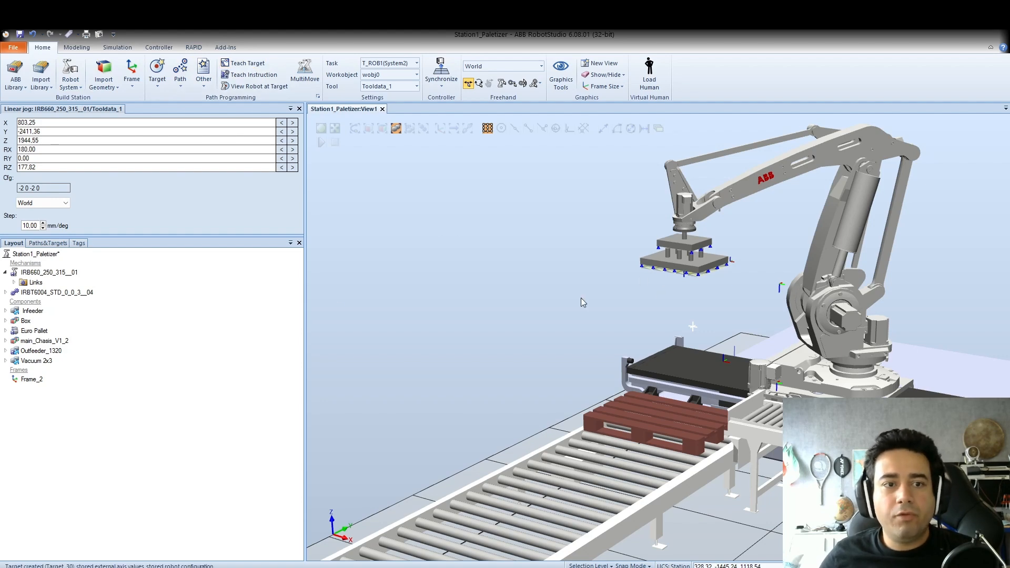
pyautogui.click(47, 244)
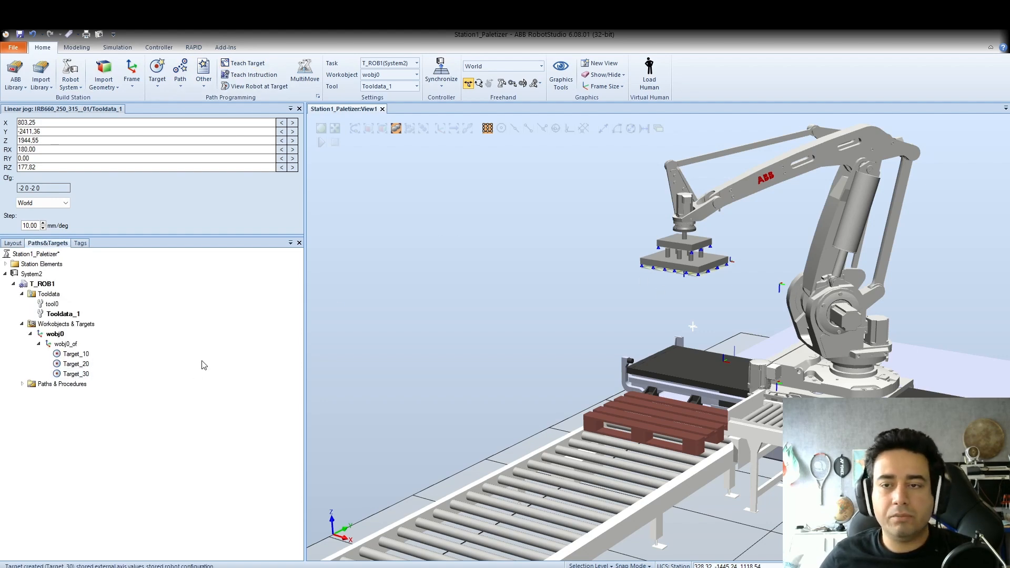
# Lower the gripper along Z to about 1335 mm.
pyautogui.keyDown('ctrl'); pyautogui.keyDown('shift'); pyautogui.moveTo(458, 303); pyautogui.dragTo(440, 282); pyautogui.keyUp('shift'); pyautogui.keyUp('ctrl')
pyautogui.keyDown('ctrl'); pyautogui.keyDown('shift'); pyautogui.moveTo(697, 330); pyautogui.dragTo(669, 330); pyautogui.keyUp('shift'); pyautogui.keyUp('ctrl')
pyautogui.keyDown('ctrl'); pyautogui.keyDown('shift'); pyautogui.moveTo(582, 305); pyautogui.dragTo(651, 370); pyautogui.keyUp('shift'); pyautogui.keyUp('ctrl')
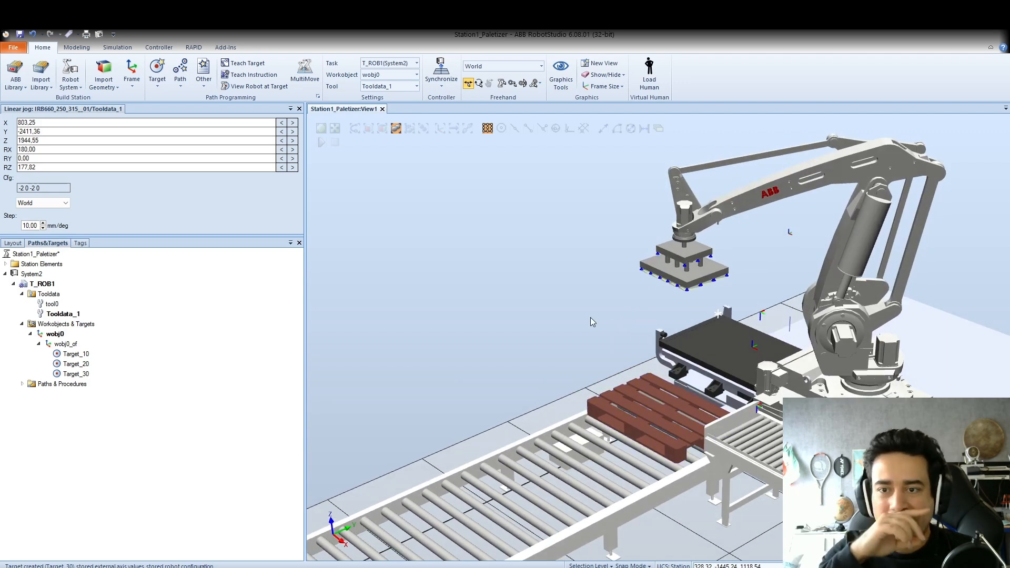
pyautogui.scroll(10, 686, 262)
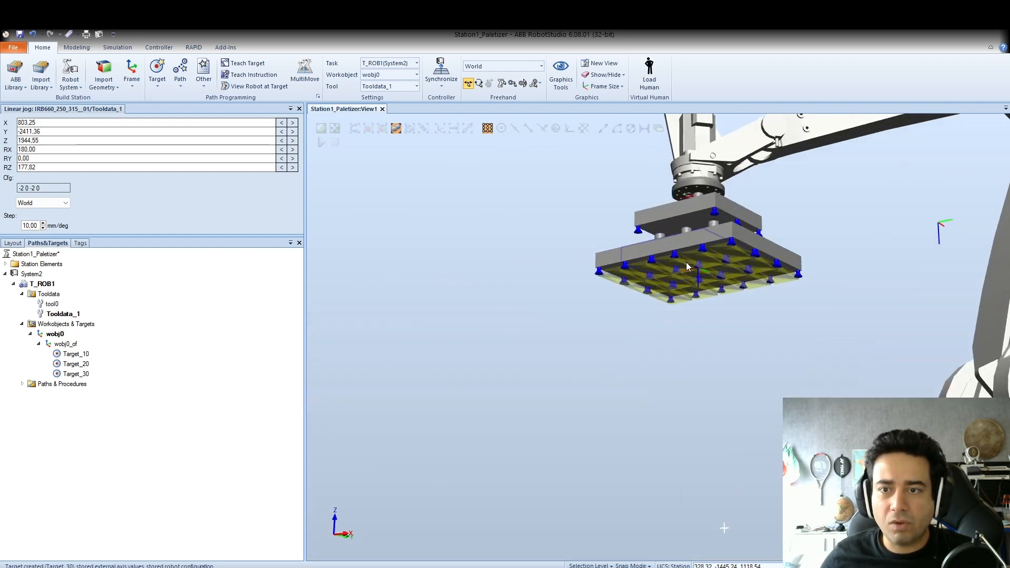
pyautogui.scroll(-8, 602, 304)
pyautogui.scroll(2, 558, 336)
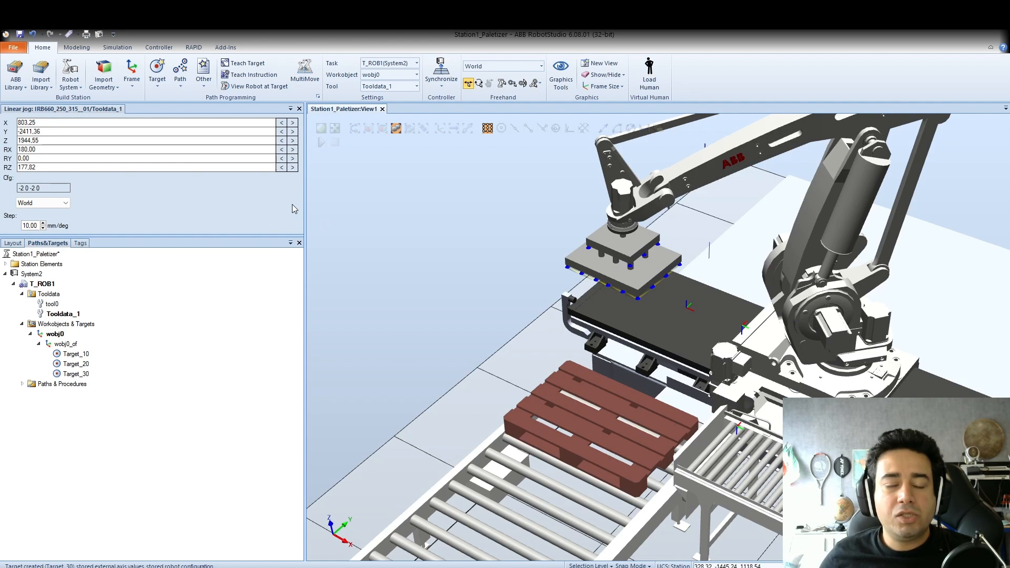
pyautogui.click(282, 141)
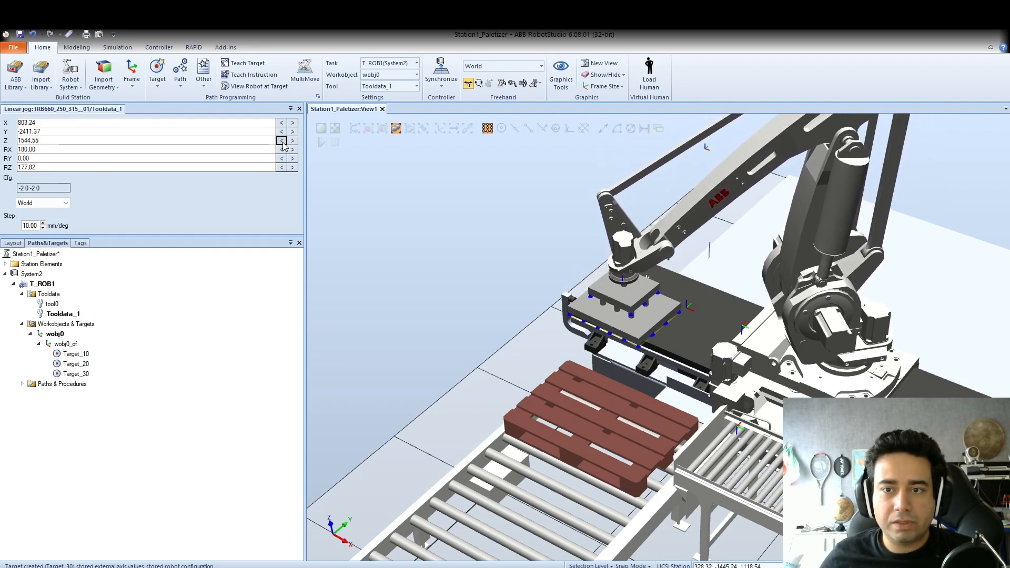
pyautogui.keyDown('ctrl'); pyautogui.keyDown('shift'); pyautogui.moveTo(444, 167); pyautogui.dragTo(463, 236); pyautogui.keyUp('shift'); pyautogui.keyUp('ctrl')
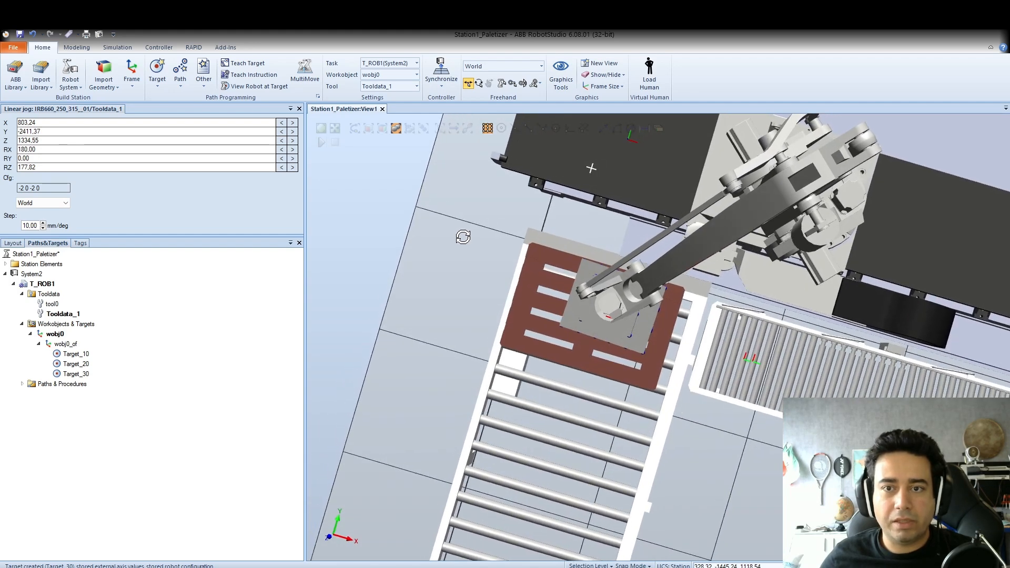
# Shift the gripper along negative X to about 383 mm, over the pallet's corner farthest from the infeed conveyor.
pyautogui.keyDown('ctrl'); pyautogui.keyDown('shift'); pyautogui.moveTo(355, 231); pyautogui.dragTo(351, 176); pyautogui.keyUp('shift'); pyautogui.keyUp('ctrl')
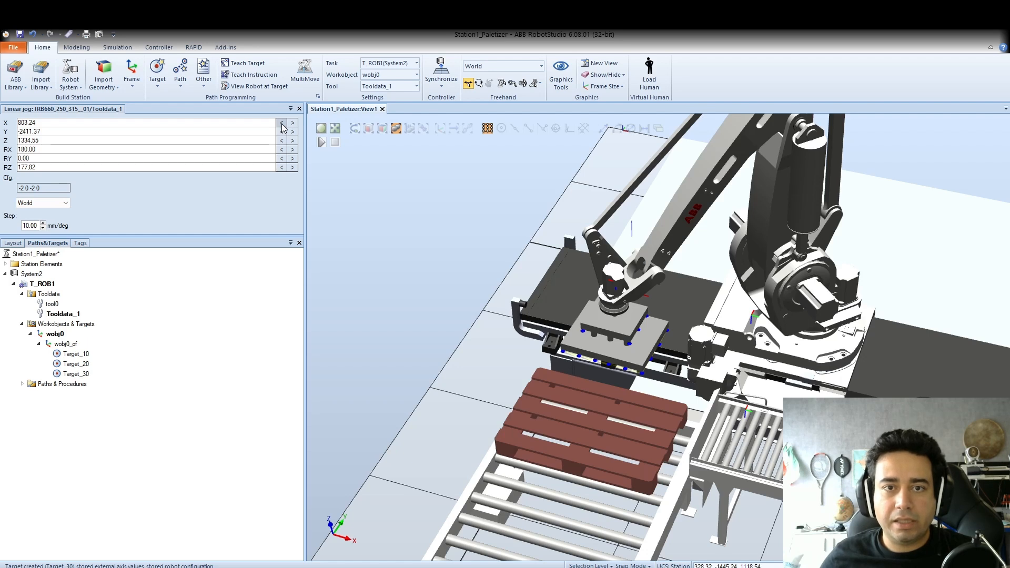
pyautogui.click(282, 123)
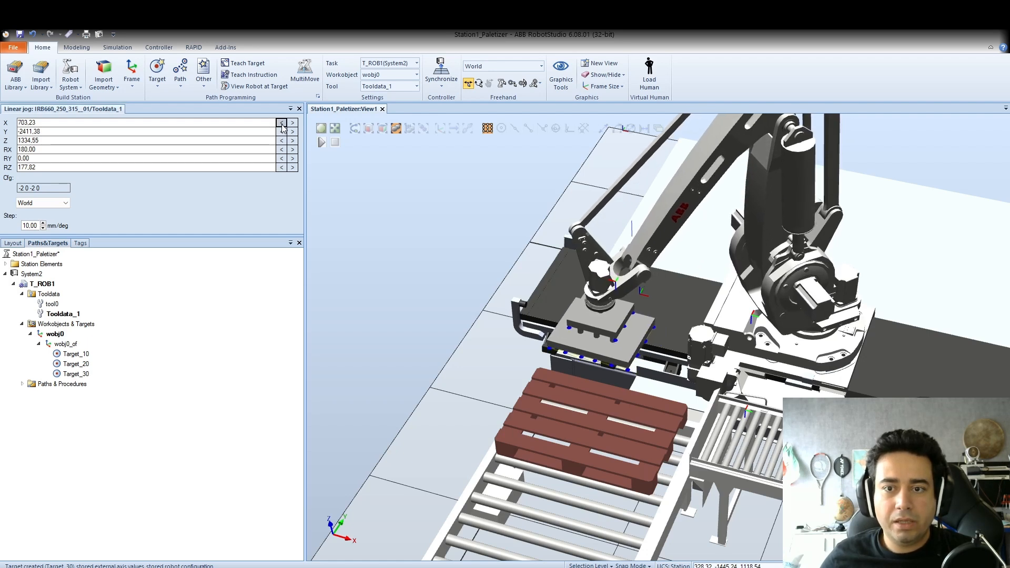
pyautogui.moveTo(282, 127); pyautogui.dragTo(281, 125)
pyautogui.keyDown('ctrl'); pyautogui.keyDown('shift'); pyautogui.moveTo(363, 174); pyautogui.dragTo(383, 252); pyautogui.keyUp('shift'); pyautogui.keyUp('ctrl')
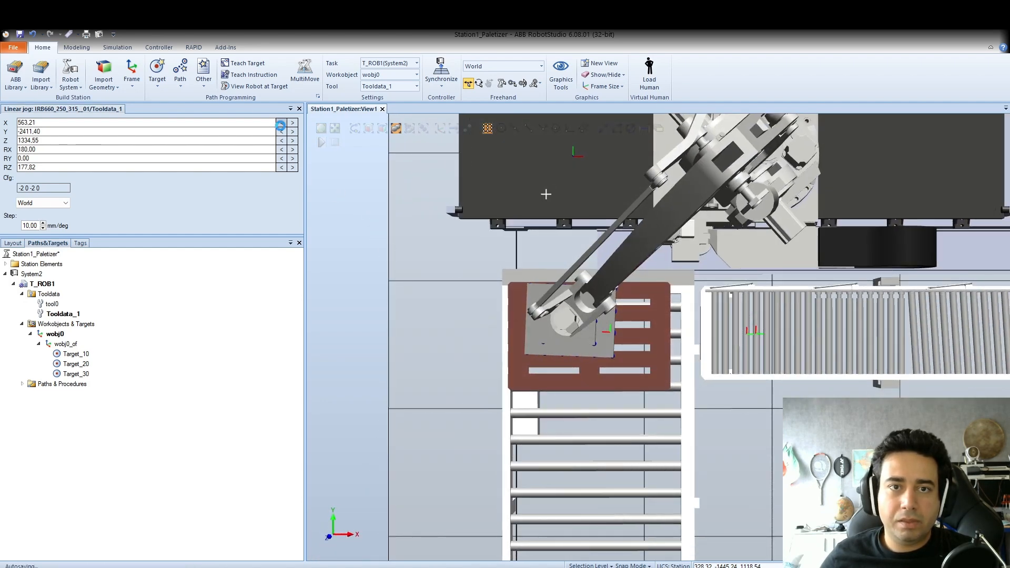
pyautogui.moveTo(280, 126); pyautogui.dragTo(292, 132)
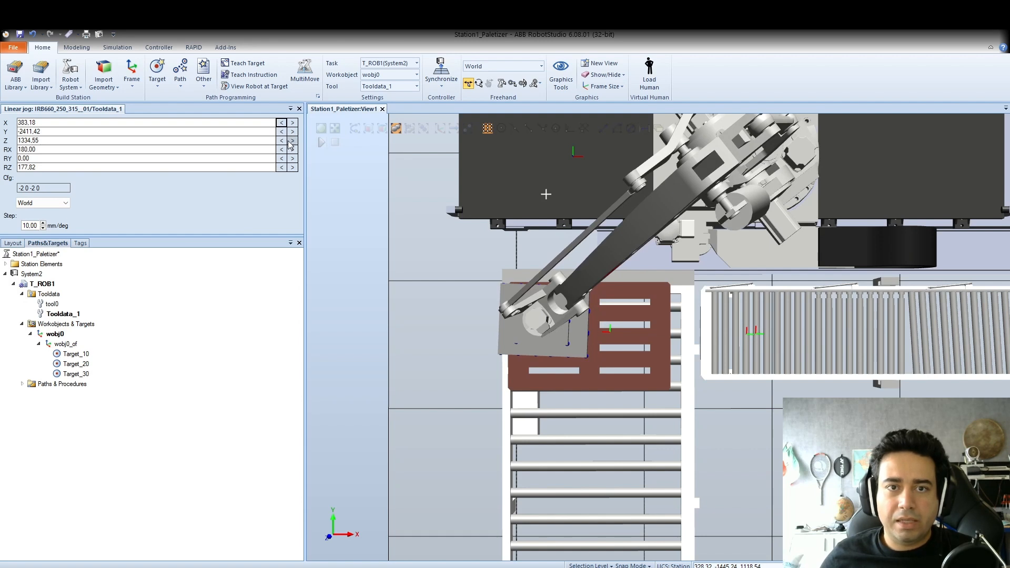
pyautogui.click(291, 167)
pyautogui.click(284, 167)
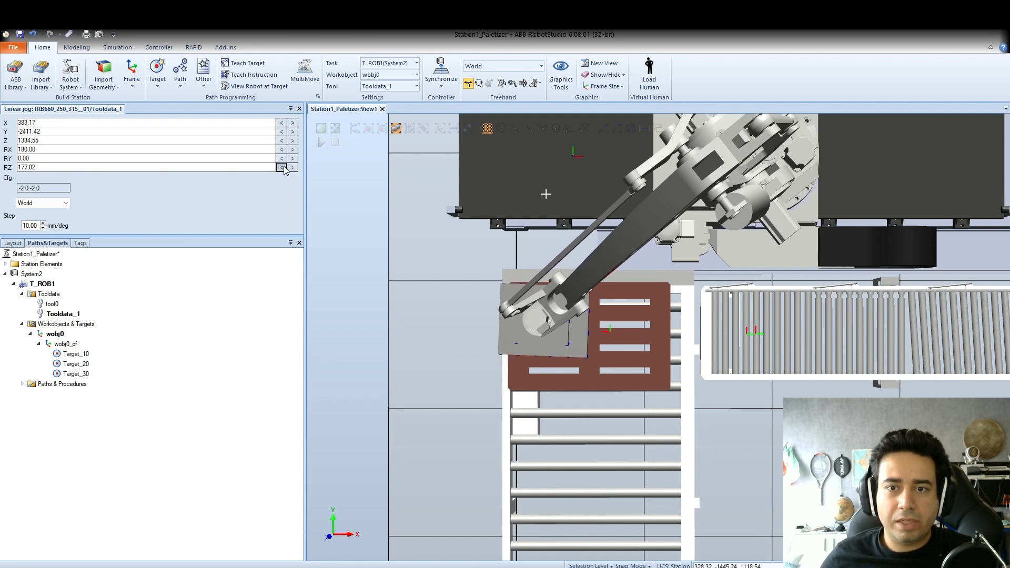
pyautogui.click(293, 168)
pyautogui.click(282, 167)
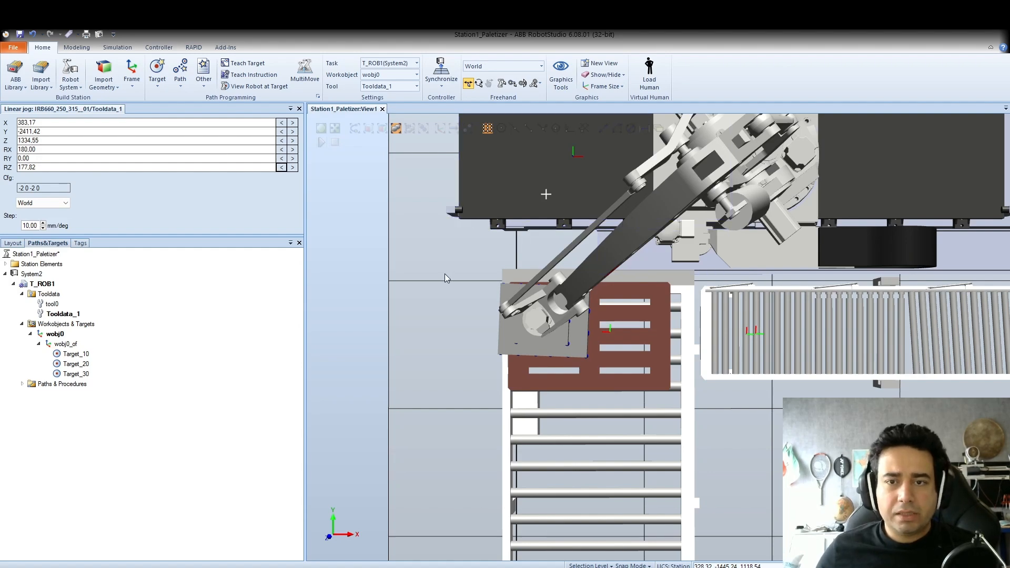
# Lower the gripper along Z in 10 mm steps to about 775 mm, just above the pallet.
pyautogui.keyDown('ctrl'); pyautogui.keyDown('shift'); pyautogui.moveTo(444, 278); pyautogui.dragTo(427, 212); pyautogui.keyUp('shift'); pyautogui.keyUp('ctrl')
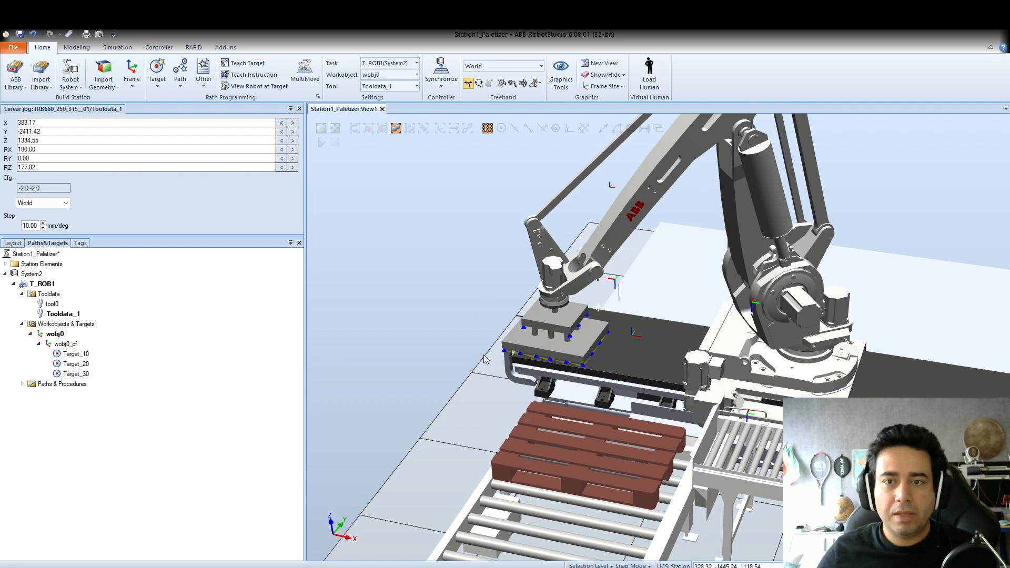
pyautogui.moveTo(484, 359)
pyautogui.keyDown('ctrl'); pyautogui.keyDown('shift'); pyautogui.mouseDown()
pyautogui.moveTo(459, 310)
pyautogui.moveTo(496, 415)
pyautogui.moveTo(460, 318)
pyautogui.moveTo(474, 346)
pyautogui.mouseUp(); pyautogui.keyUp('shift'); pyautogui.keyUp('ctrl')
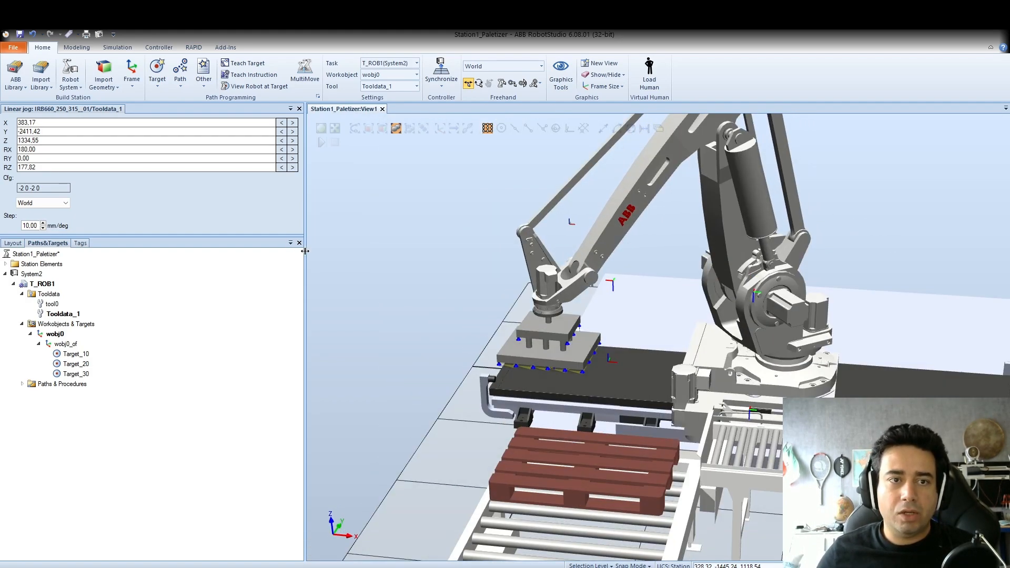
pyautogui.click(282, 140)
pyautogui.click(282, 141)
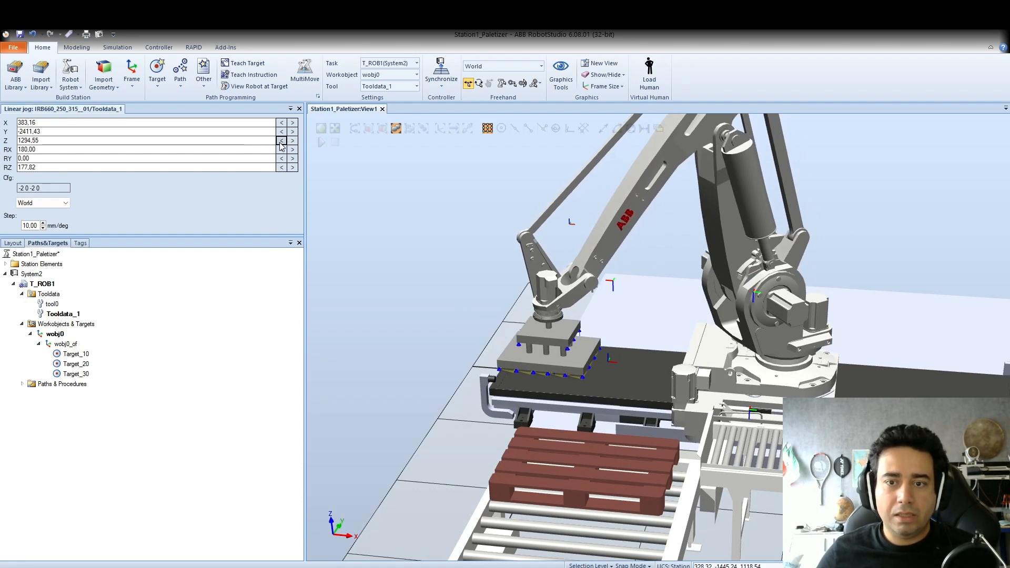
pyautogui.click(281, 141)
pyautogui.click(281, 140)
pyautogui.click(281, 140)
pyautogui.click(281, 140)
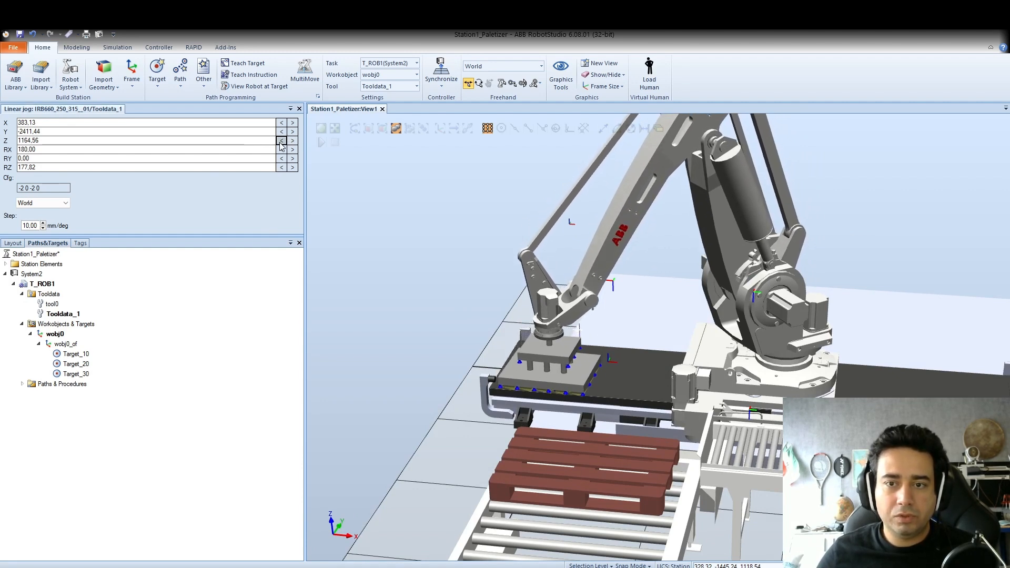
pyautogui.click(281, 141)
pyautogui.click(282, 141)
pyautogui.click(281, 141)
pyautogui.click(282, 141)
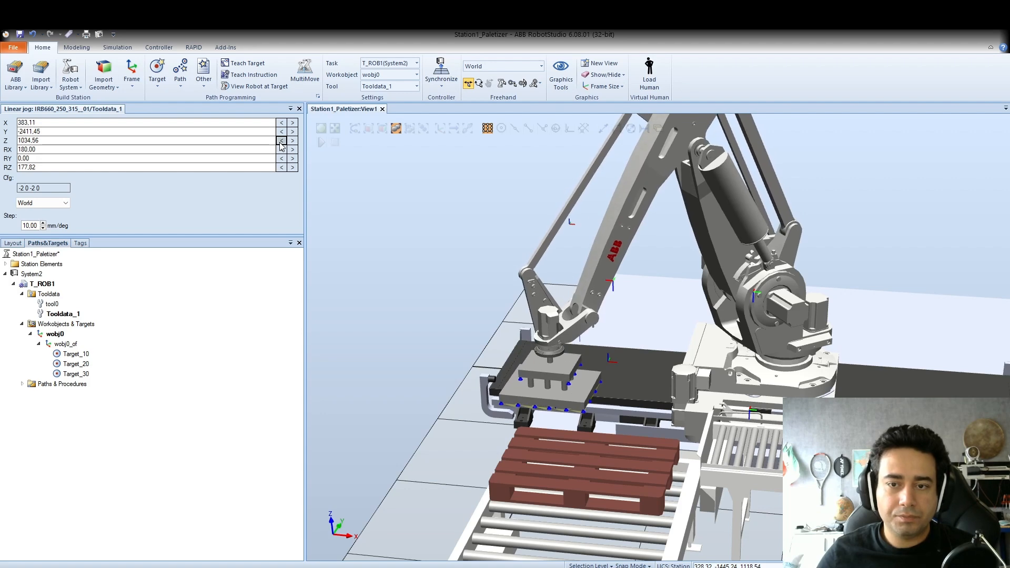
pyautogui.click(281, 141)
pyautogui.click(282, 141)
pyautogui.click(281, 140)
pyautogui.click(281, 140)
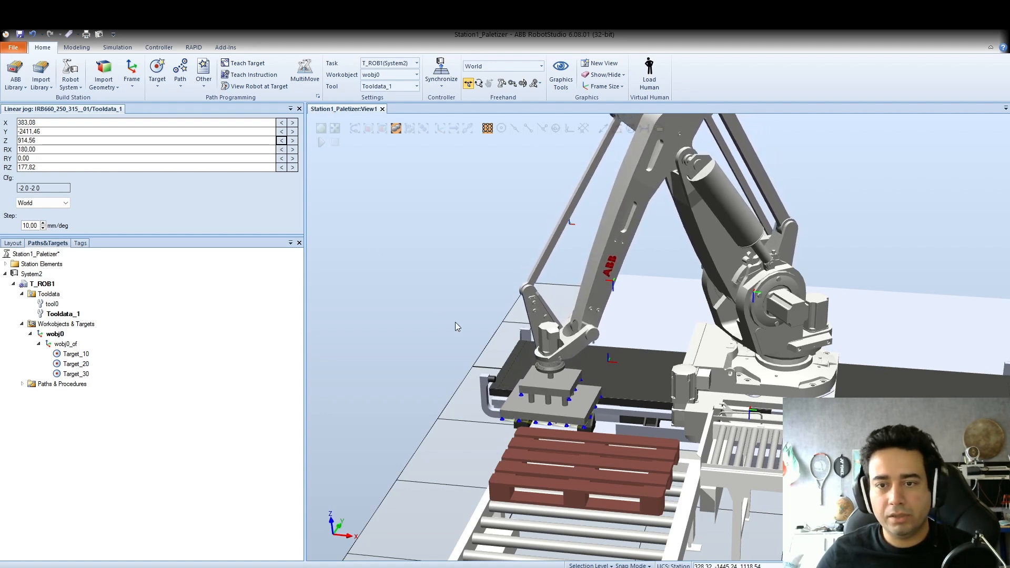
pyautogui.keyDown('ctrl'); pyautogui.keyDown('shift'); pyautogui.moveTo(455, 323); pyautogui.dragTo(524, 310); pyautogui.keyUp('shift'); pyautogui.keyUp('ctrl')
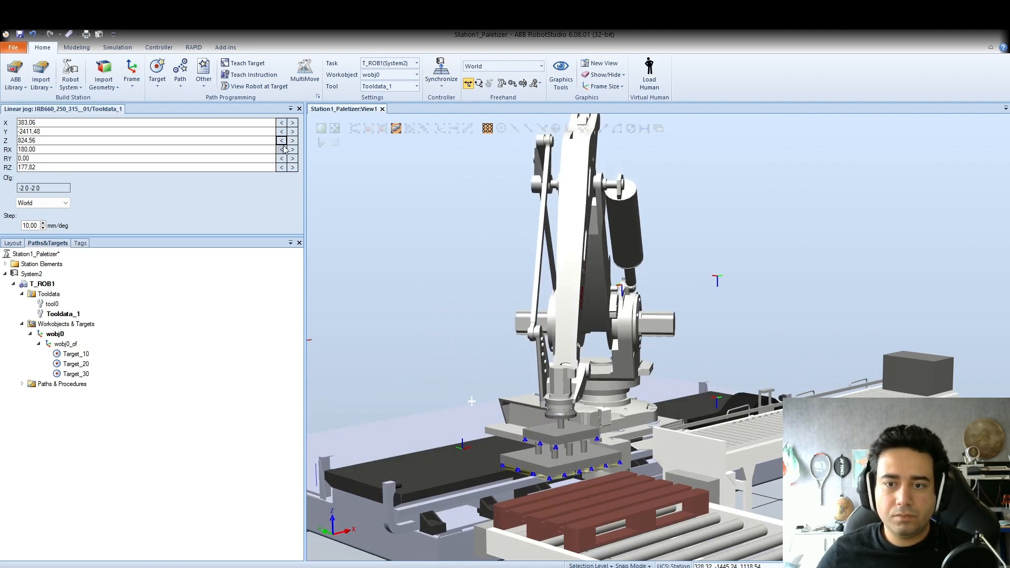
pyautogui.keyDown('ctrl'); pyautogui.keyDown('shift'); pyautogui.moveTo(389, 258); pyautogui.dragTo(421, 267); pyautogui.keyUp('shift'); pyautogui.keyUp('ctrl')
pyautogui.doubleClick(281, 141)
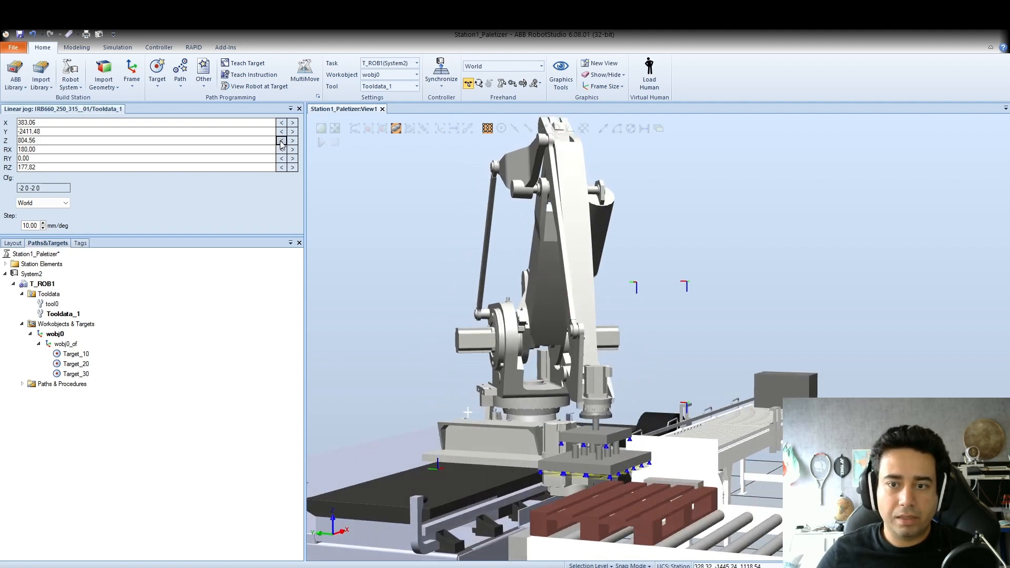
pyautogui.moveTo(442, 305)
pyautogui.keyDown('ctrl'); pyautogui.keyDown('shift'); pyautogui.mouseDown()
pyautogui.moveTo(462, 315)
pyautogui.moveTo(401, 306)
pyautogui.moveTo(429, 316)
pyautogui.moveTo(440, 295)
pyautogui.moveTo(417, 306)
pyautogui.moveTo(414, 291)
pyautogui.moveTo(419, 302)
pyautogui.moveTo(425, 295)
pyautogui.mouseUp(); pyautogui.keyUp('shift'); pyautogui.keyUp('ctrl')
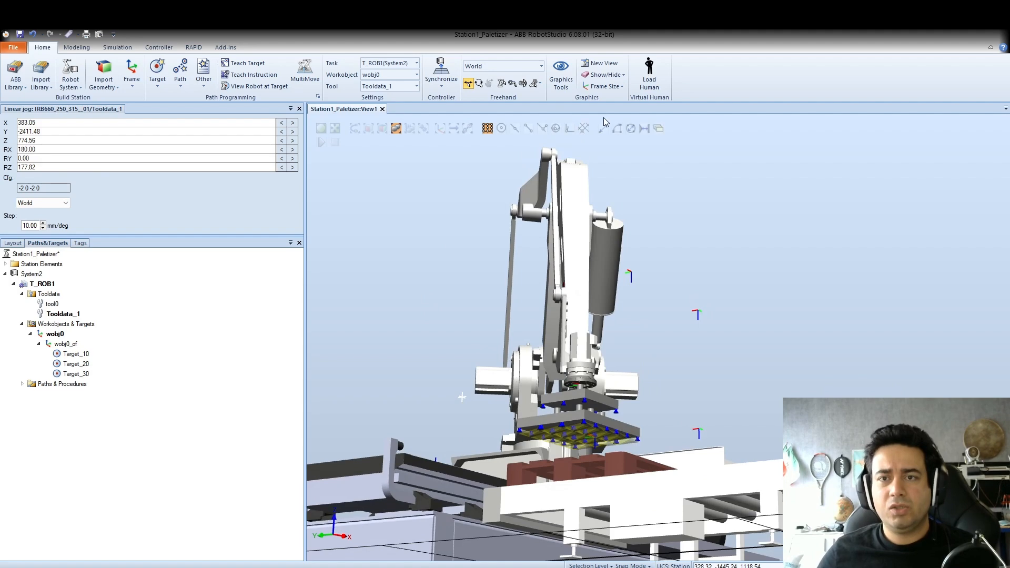
# Measure the point-to-point distance from a suction cup on the gripper's underside to the pallet's top, using surface selection.
pyautogui.scroll(10, 578, 425)
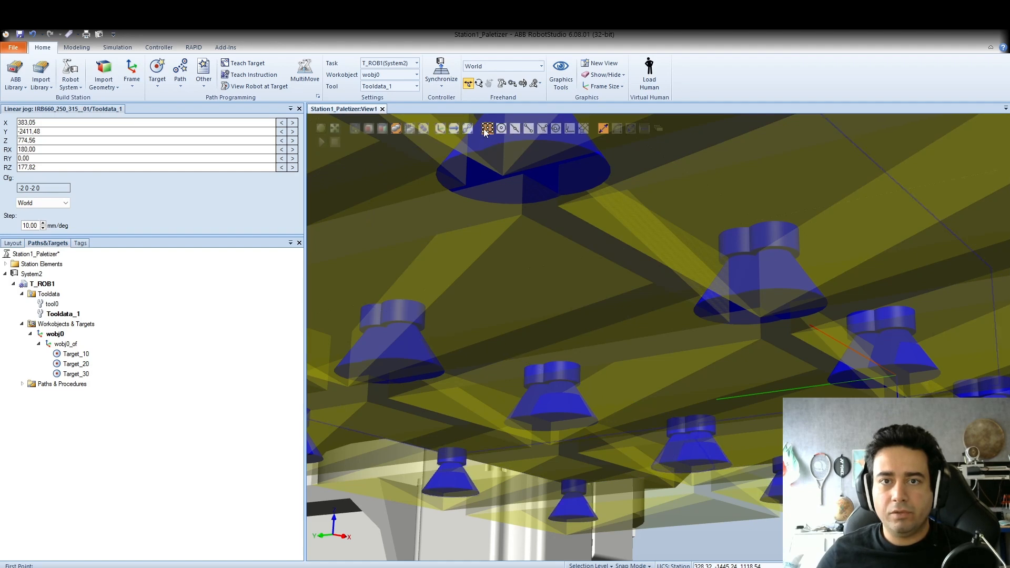
pyautogui.click(369, 127)
pyautogui.scroll(-8, 564, 426)
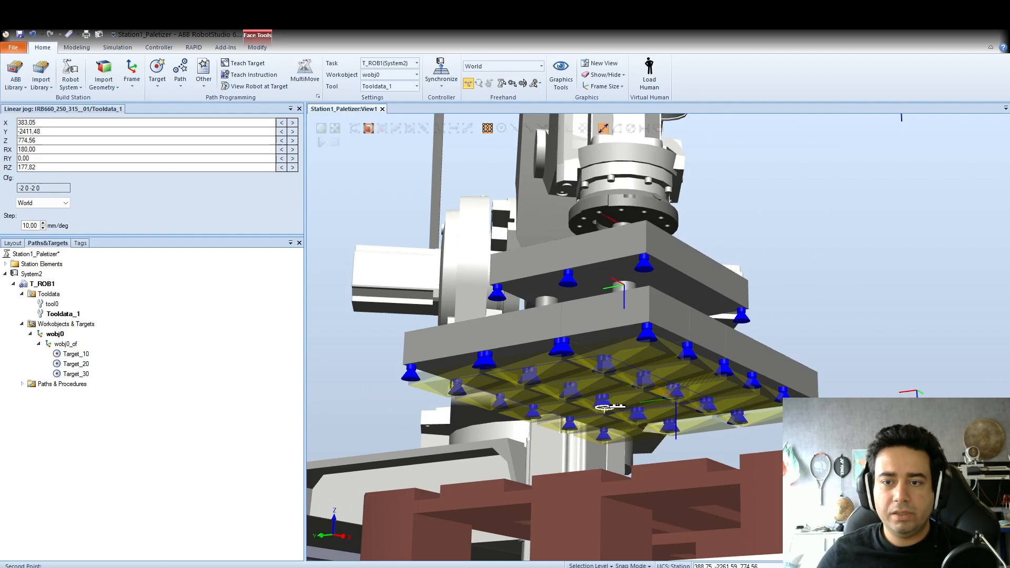
pyautogui.scroll(6, 605, 407)
pyautogui.click(607, 405)
pyautogui.scroll(-7, 612, 473)
pyautogui.scroll(8, 613, 518)
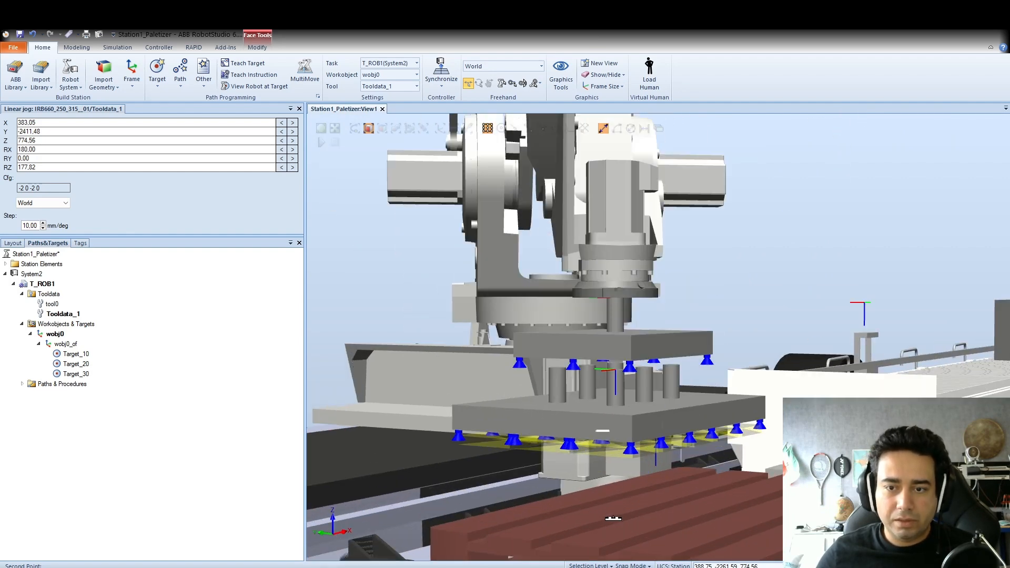
pyautogui.scroll(-3, 608, 484)
pyautogui.scroll(-5, 613, 476)
pyautogui.scroll(6, 605, 479)
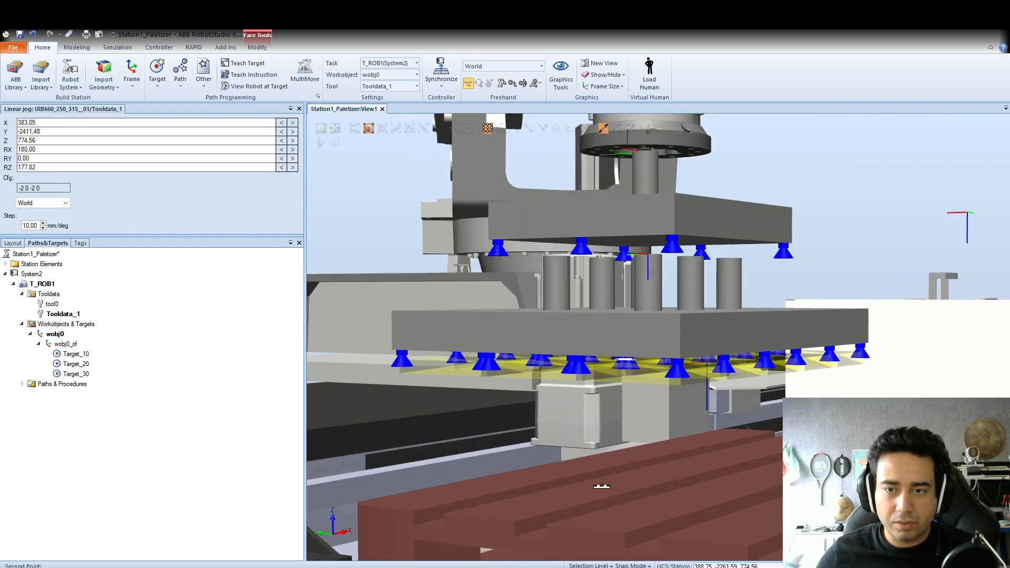
pyautogui.keyDown('ctrl'); pyautogui.keyDown('shift'); pyautogui.moveTo(605, 482); pyautogui.dragTo(613, 496); pyautogui.keyUp('shift'); pyautogui.keyUp('ctrl')
pyautogui.click(605, 464)
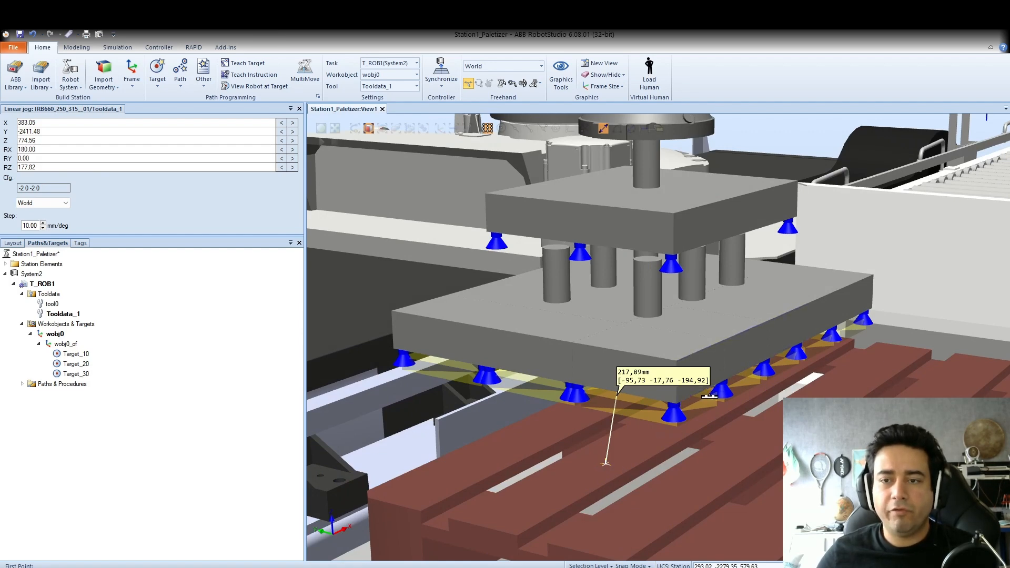
# Raise the gripper along Z in 10 mm steps to about 825 mm.
pyautogui.scroll(2, 681, 371)
pyautogui.scroll(-7, 676, 368)
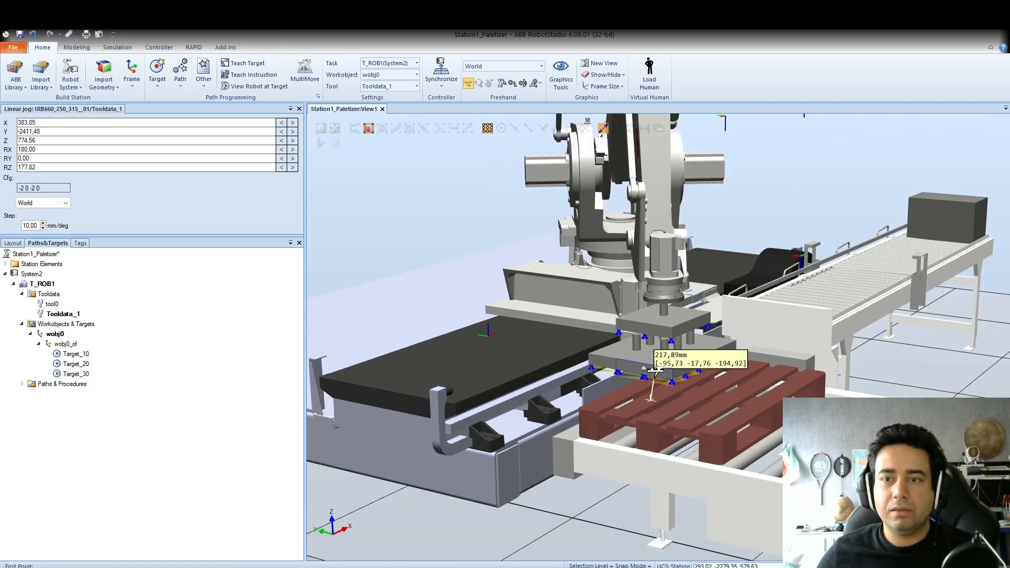
pyautogui.keyDown('ctrl'); pyautogui.keyDown('shift'); pyautogui.moveTo(676, 367); pyautogui.dragTo(648, 345); pyautogui.keyUp('shift'); pyautogui.keyUp('ctrl')
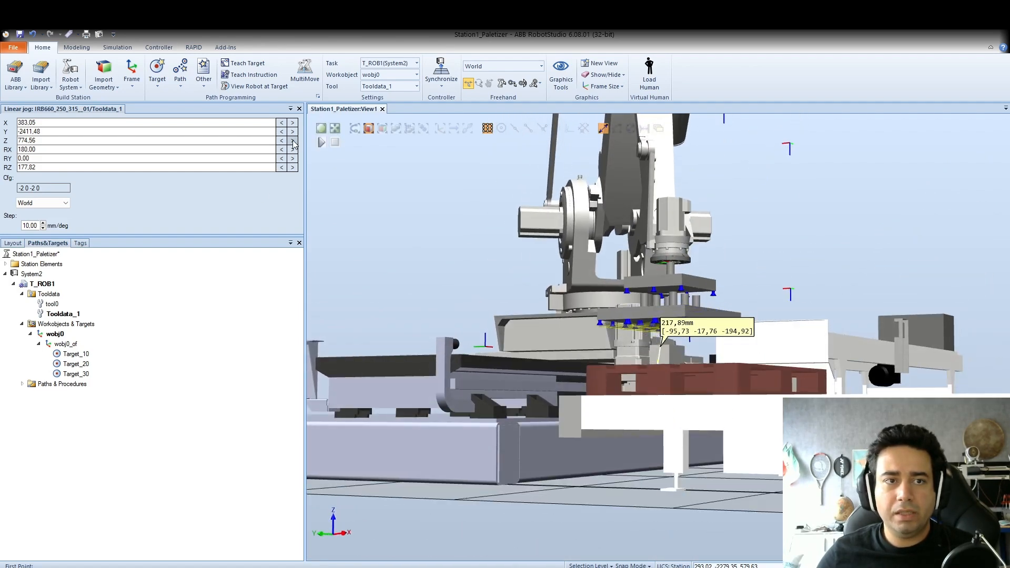
pyautogui.click(293, 141)
pyautogui.click(293, 141)
pyautogui.click(293, 141)
pyautogui.click(293, 141)
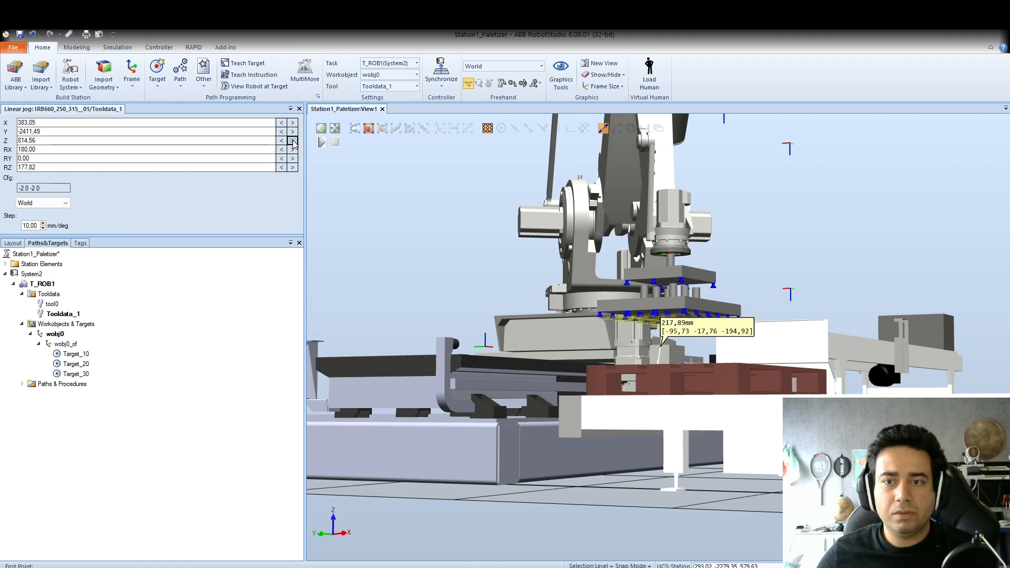
pyautogui.click(293, 141)
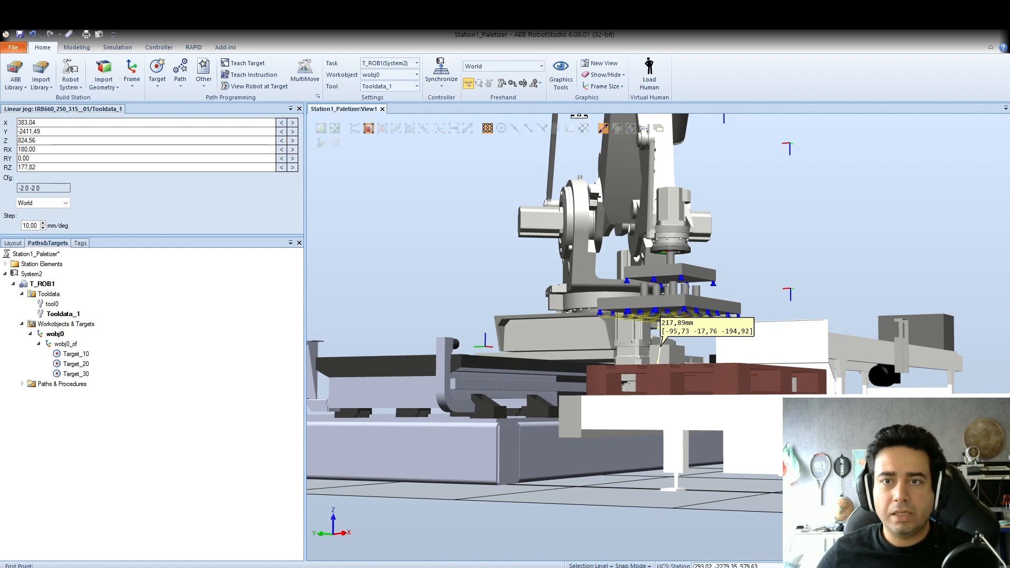
# Measure the height of the box on the infeed conveyor, point to point.
pyautogui.click(603, 131)
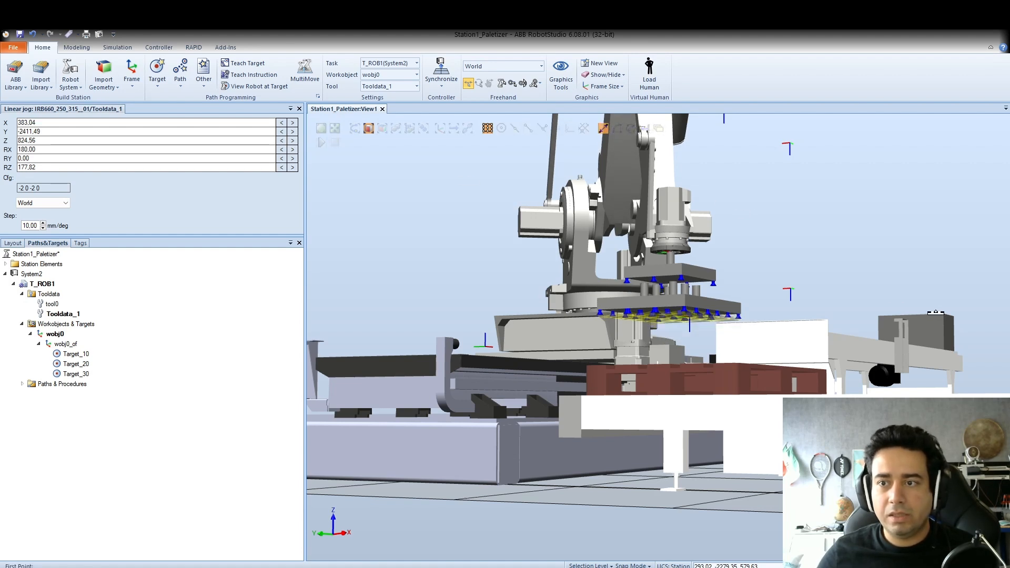
pyautogui.scroll(6, 952, 325)
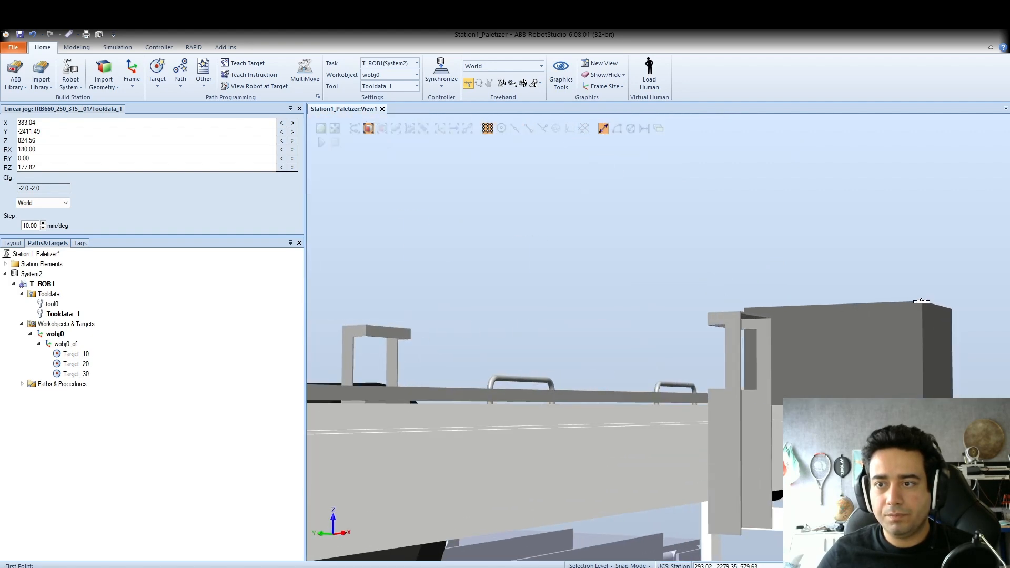
pyautogui.scroll(-8, 921, 301)
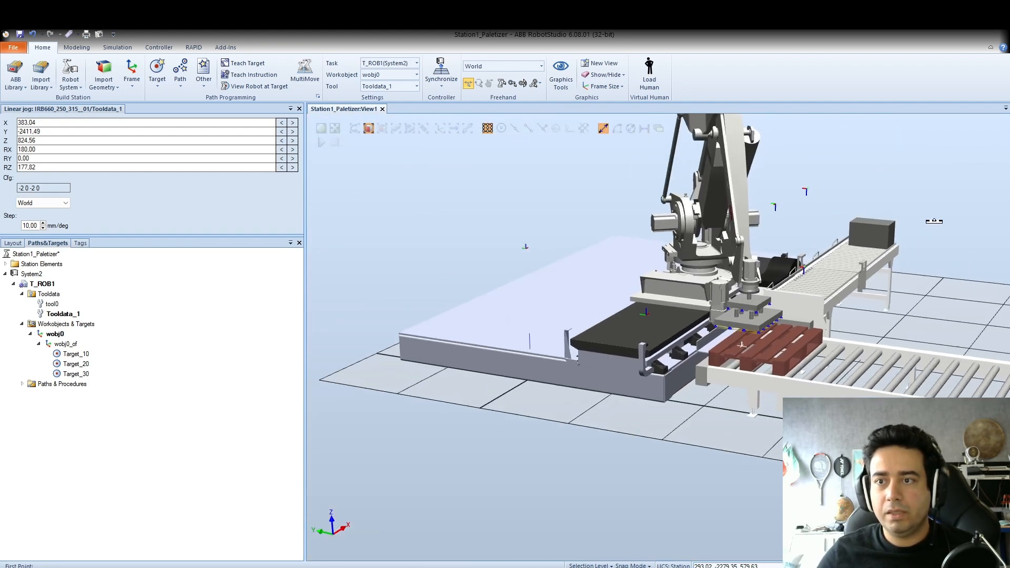
pyautogui.scroll(1, 894, 225)
pyautogui.click(883, 228)
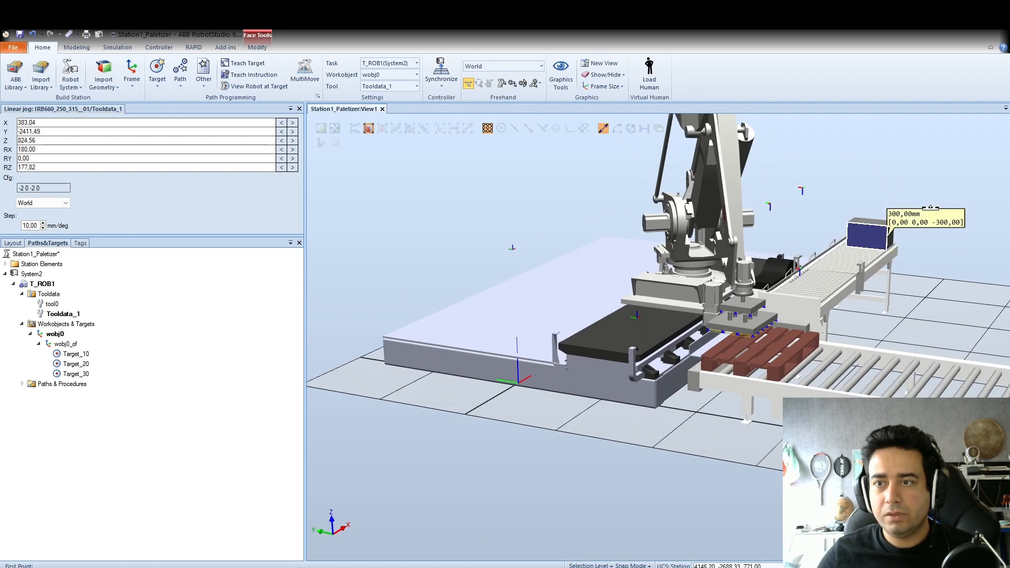
pyautogui.scroll(-5, 623, 329)
pyautogui.scroll(6, 602, 159)
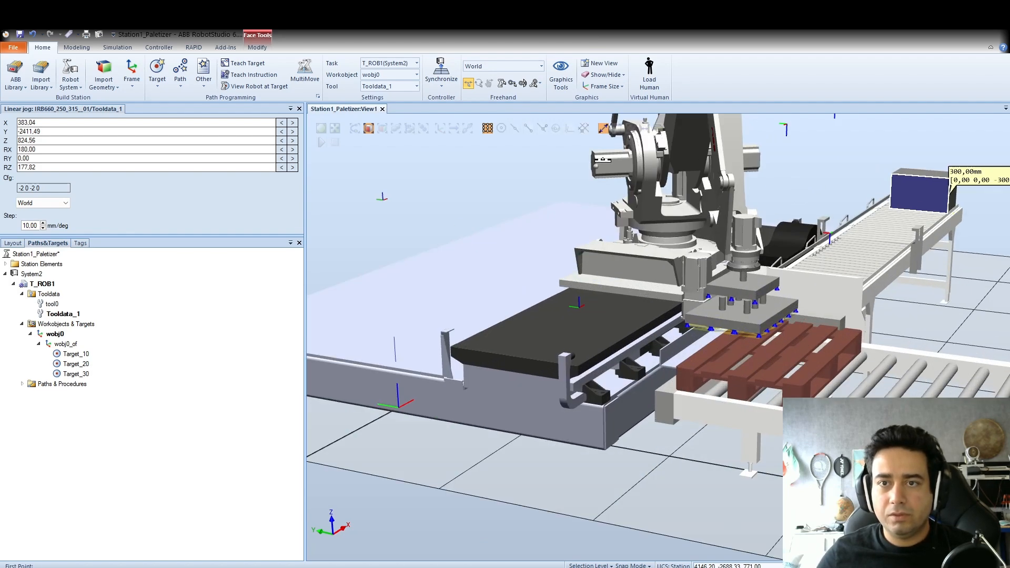
# Try to measure from the pallet's top, experimenting with other snap and selection modes before returning to surface selection.
pyautogui.click(604, 131)
pyautogui.scroll(5, 736, 372)
pyautogui.click(768, 364)
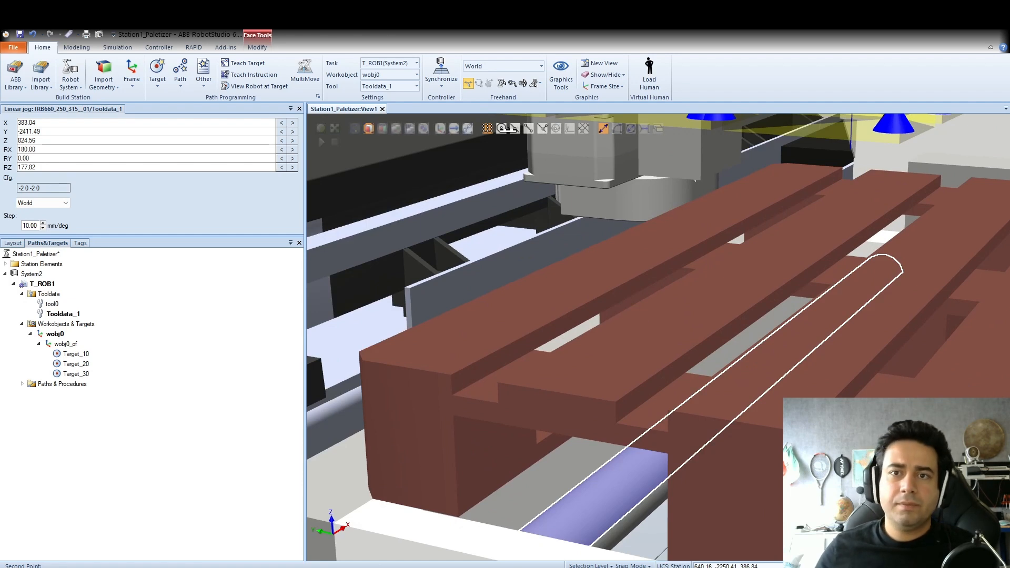
pyautogui.click(525, 128)
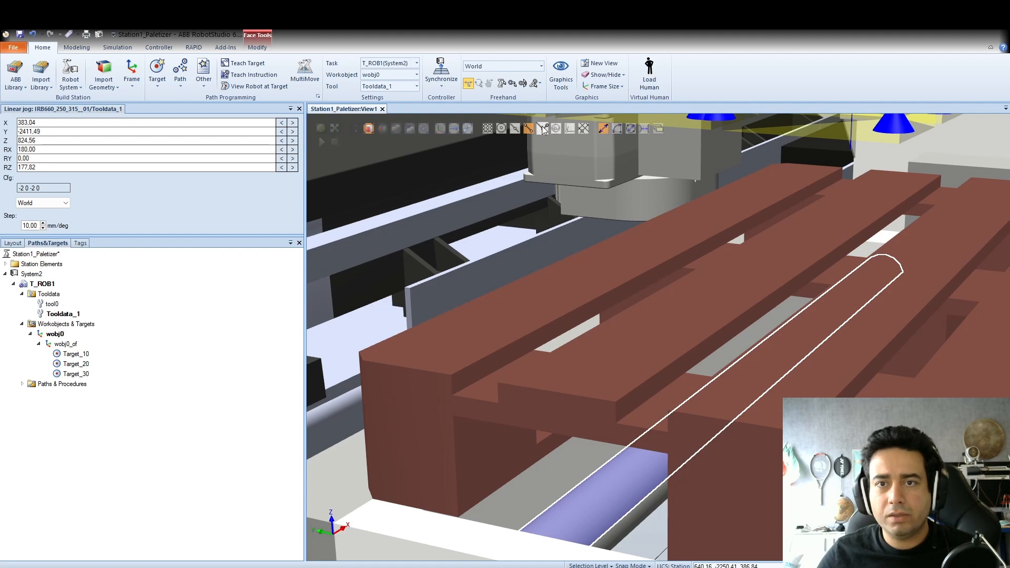
pyautogui.click(515, 129)
pyautogui.click(736, 385)
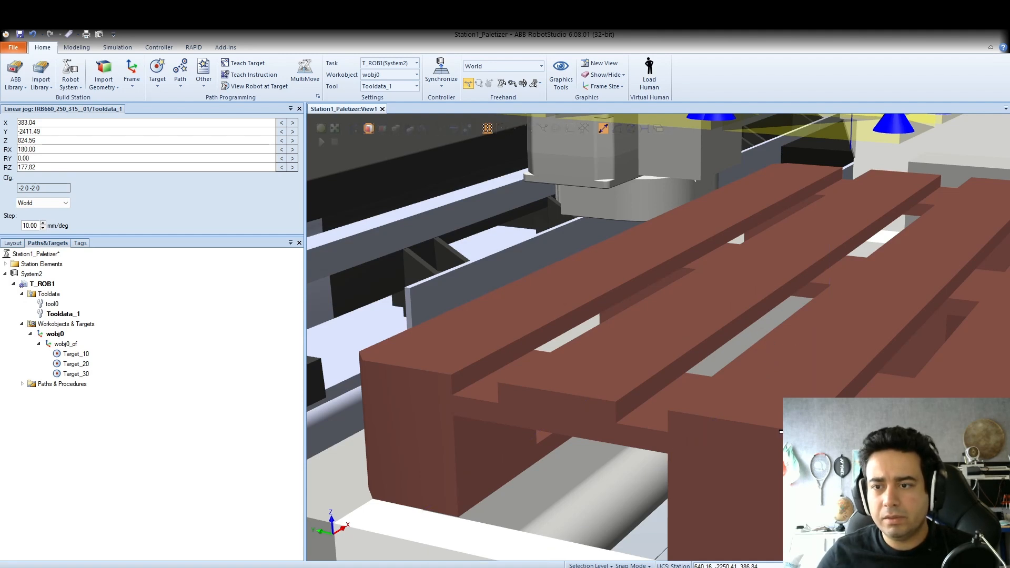
pyautogui.click(383, 128)
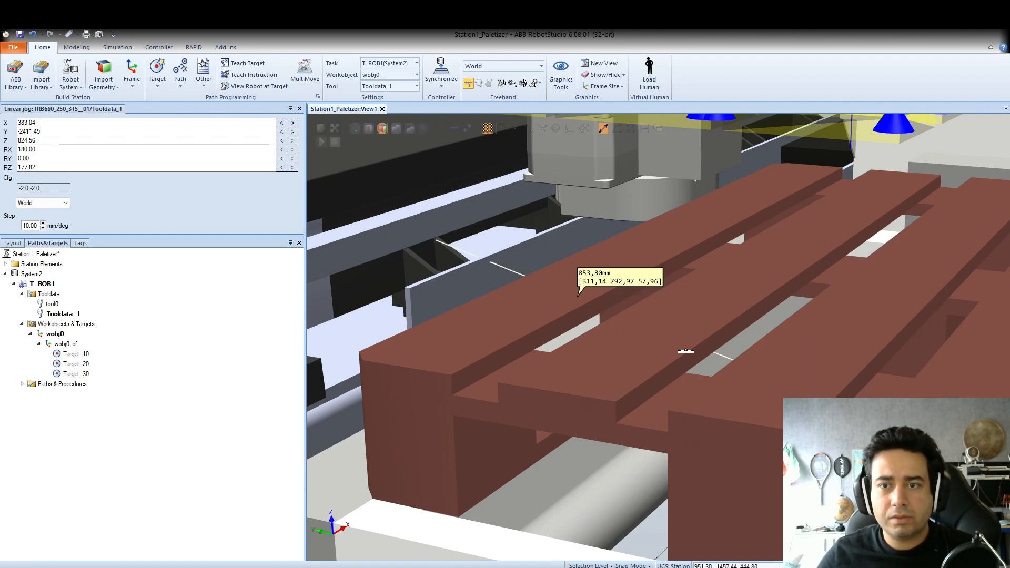
pyautogui.click(370, 130)
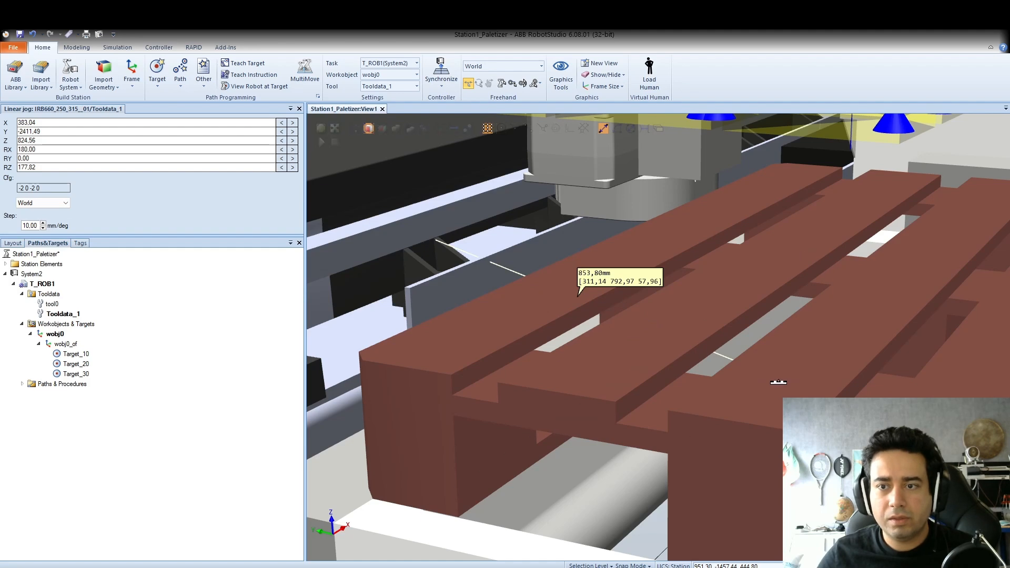
# Measure the point-to-point distance from the pallet's top surface up to a suction cup under the gripper.
pyautogui.click(794, 395)
pyautogui.moveTo(815, 360)
pyautogui.keyDown('ctrl'); pyautogui.keyDown('shift'); pyautogui.mouseDown()
pyautogui.moveTo(807, 363)
pyautogui.moveTo(813, 358)
pyautogui.mouseUp(); pyautogui.keyUp('shift'); pyautogui.keyUp('ctrl')
pyautogui.scroll(-4, 705, 358)
pyautogui.keyDown('ctrl'); pyautogui.keyDown('shift'); pyautogui.moveTo(705, 358); pyautogui.dragTo(652, 343); pyautogui.keyUp('shift'); pyautogui.keyUp('ctrl')
pyautogui.scroll(-6, 651, 342)
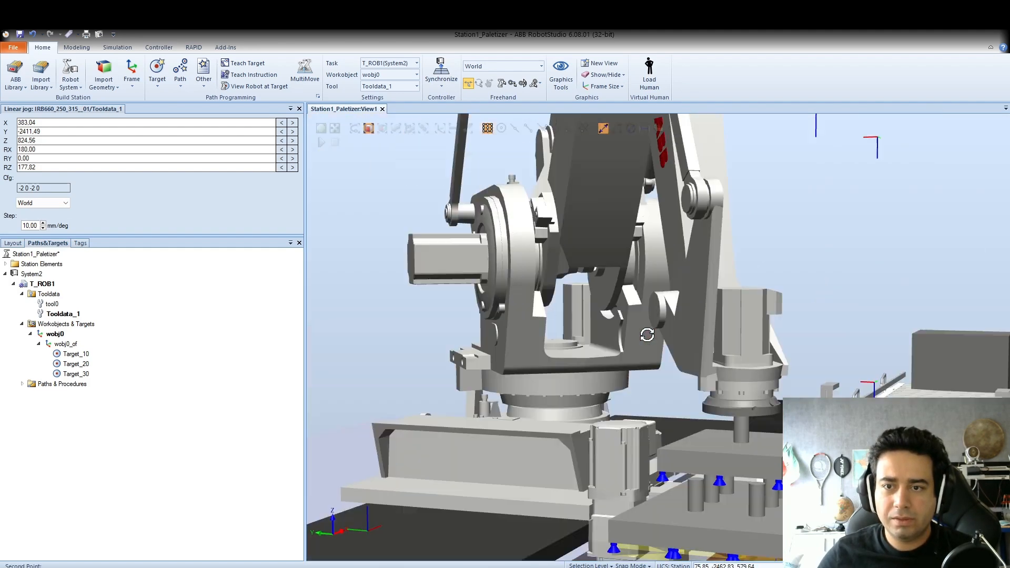
pyautogui.scroll(4, 701, 445)
pyautogui.scroll(5, 701, 444)
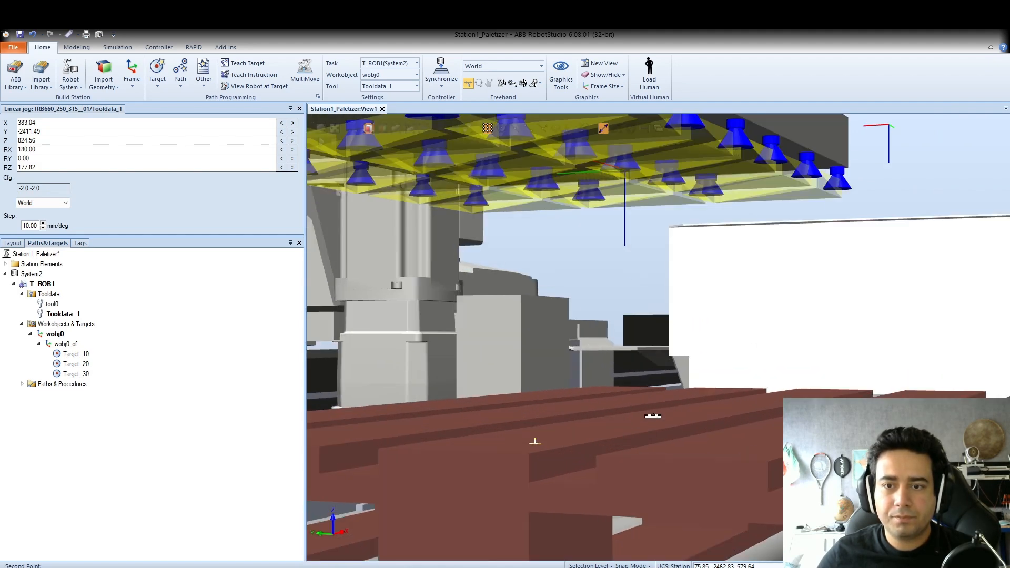
pyautogui.scroll(2, 575, 265)
pyautogui.click(575, 239)
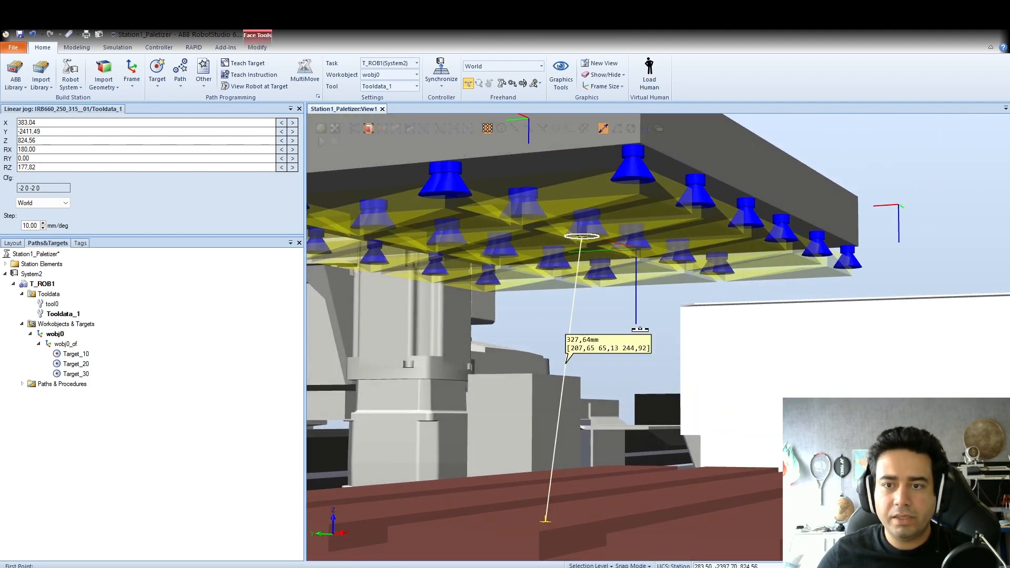
# Raise the gripper along Z to about 845 mm and end the distance measurement.
pyautogui.scroll(-2, 664, 349)
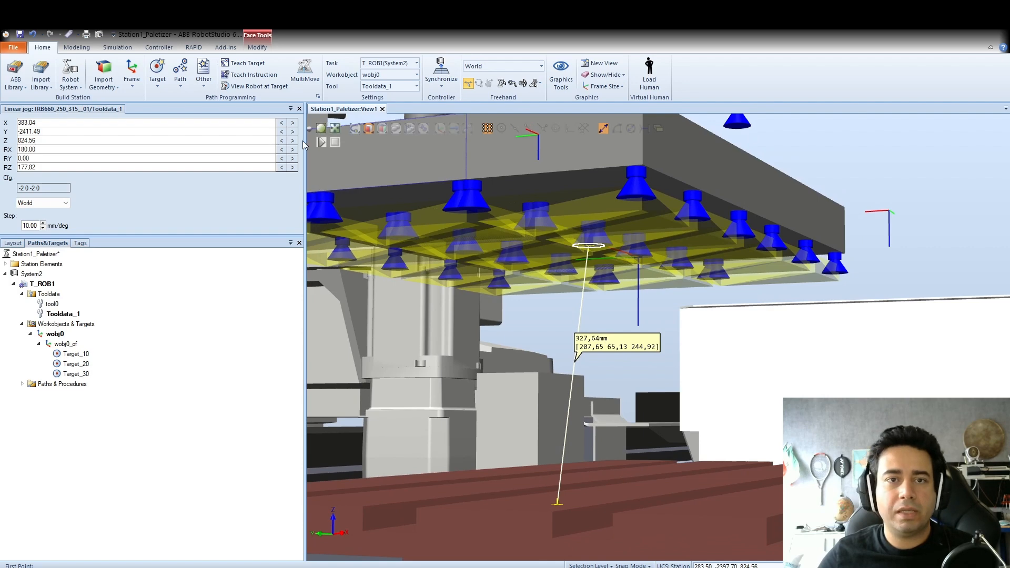
pyautogui.click(282, 140)
pyautogui.click(292, 140)
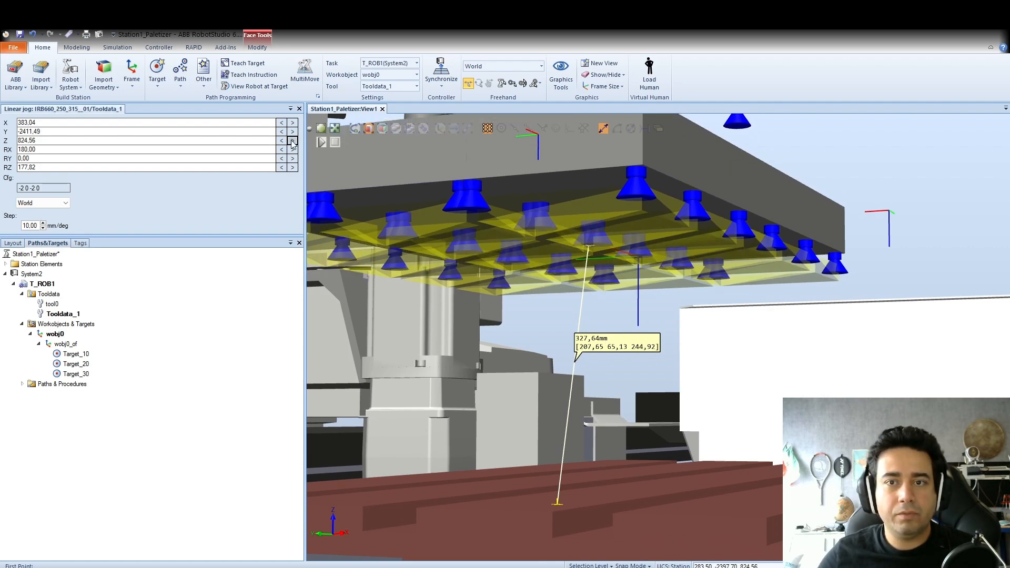
pyautogui.click(292, 141)
pyautogui.click(292, 140)
pyautogui.scroll(-2, 574, 331)
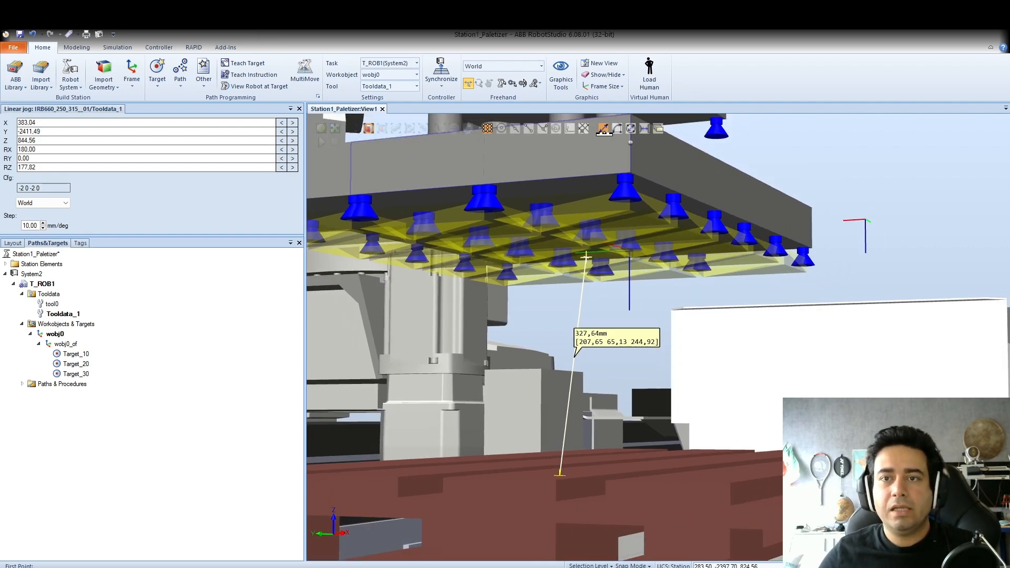
pyautogui.click(602, 127)
pyautogui.scroll(-10, 745, 173)
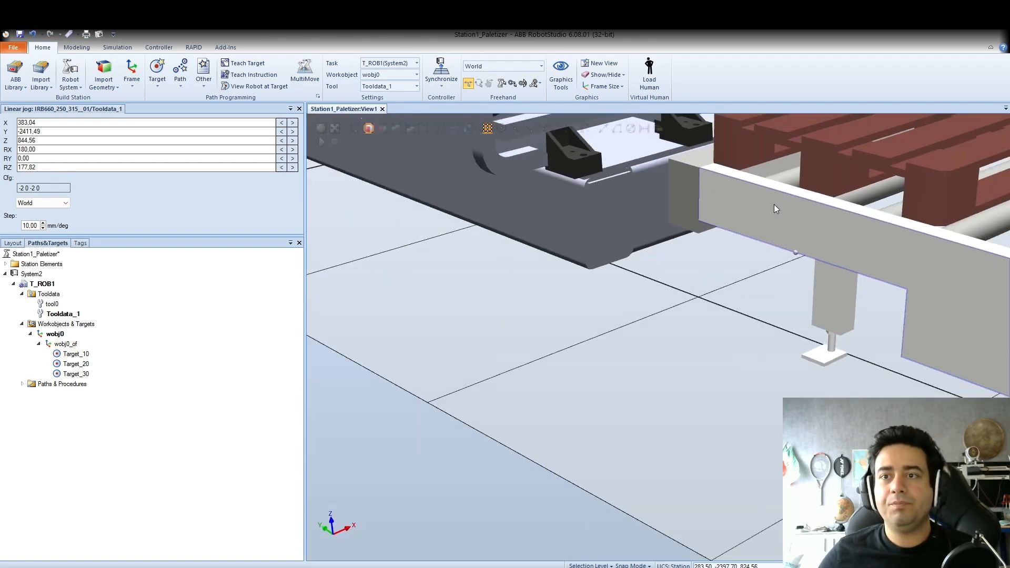
# Teach a target at the gripper's current place position above the pallet.
pyautogui.scroll(10, 868, 170)
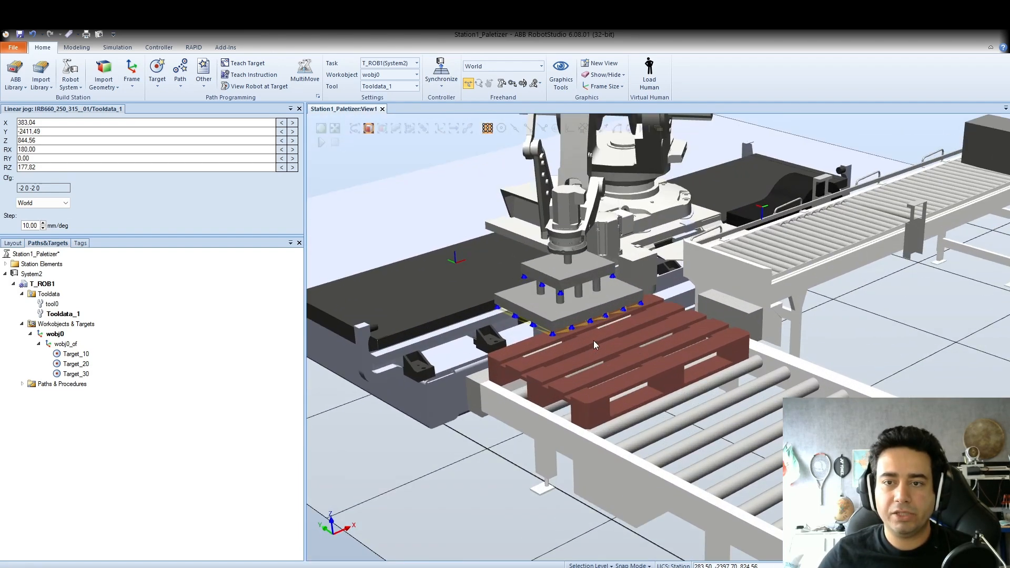
pyautogui.keyDown('ctrl'); pyautogui.keyDown('shift'); pyautogui.moveTo(600, 267); pyautogui.dragTo(610, 373); pyautogui.keyUp('shift'); pyautogui.keyUp('ctrl')
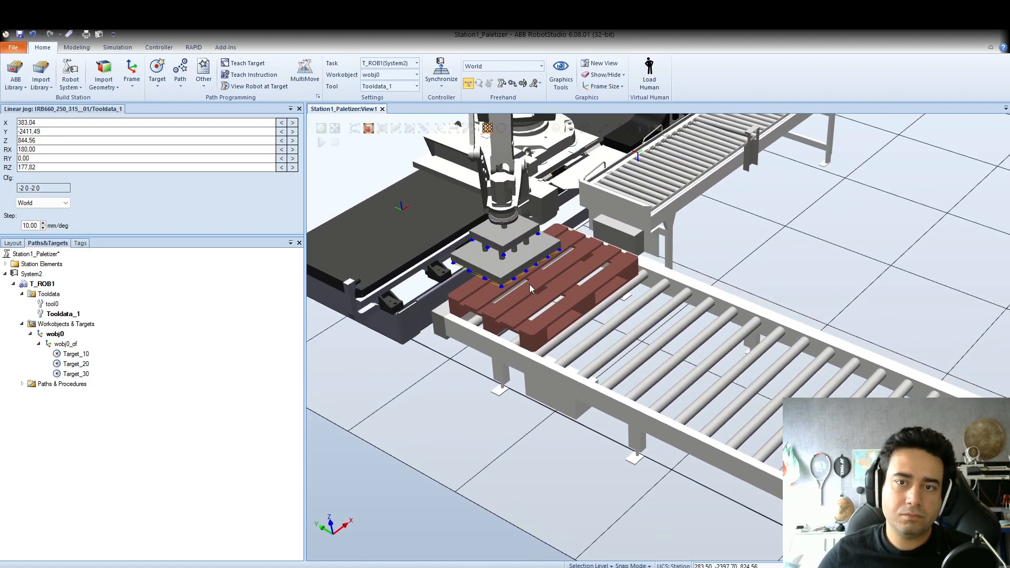
pyautogui.keyDown('ctrl'); pyautogui.keyDown('shift'); pyautogui.moveTo(529, 285); pyautogui.dragTo(489, 289); pyautogui.keyUp('shift'); pyautogui.keyUp('ctrl')
pyautogui.keyDown('ctrl'); pyautogui.moveTo(731, 291); pyautogui.dragTo(618, 352); pyautogui.keyUp('ctrl')
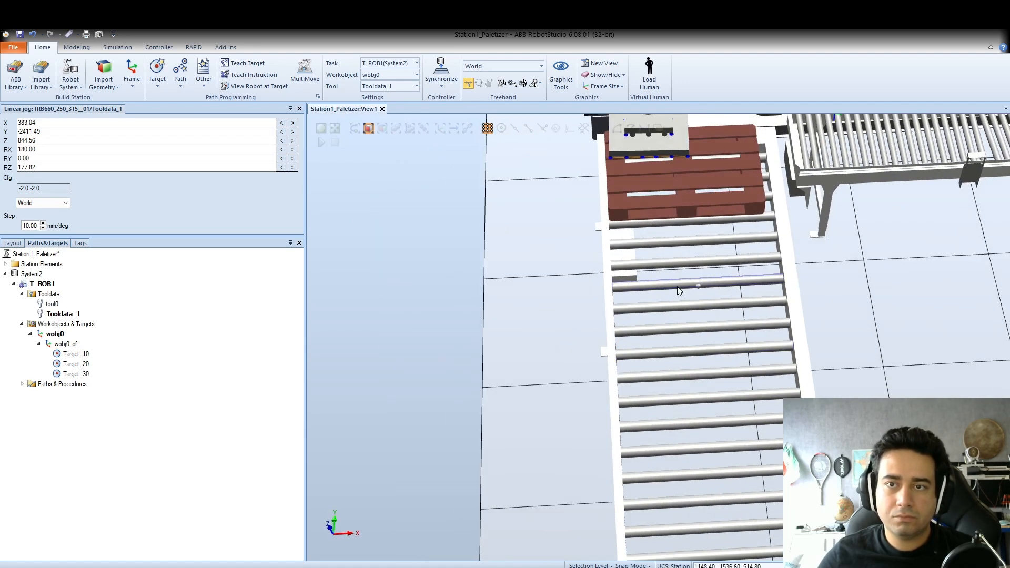
pyautogui.keyDown('ctrl'); pyautogui.keyDown('shift'); pyautogui.moveTo(677, 291); pyautogui.dragTo(620, 329); pyautogui.keyUp('shift'); pyautogui.keyUp('ctrl')
pyautogui.keyDown('ctrl'); pyautogui.moveTo(667, 262); pyautogui.dragTo(615, 360); pyautogui.keyUp('ctrl')
pyautogui.keyDown('ctrl'); pyautogui.keyDown('shift'); pyautogui.moveTo(514, 204); pyautogui.dragTo(654, 298); pyautogui.keyUp('shift'); pyautogui.keyUp('ctrl')
pyautogui.scroll(-4, 654, 297)
pyautogui.scroll(2, 620, 494)
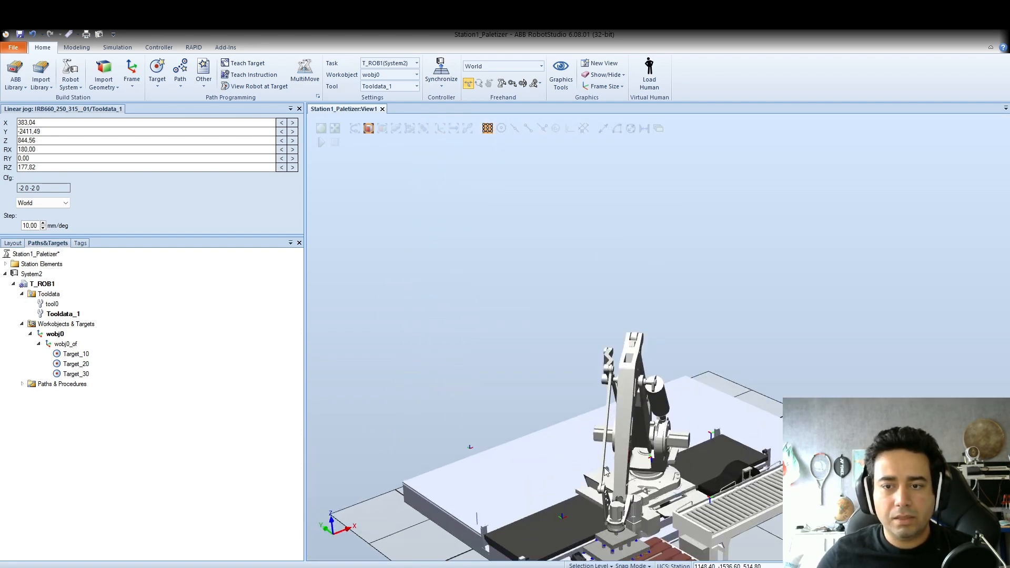
pyautogui.scroll(-2, 605, 470)
pyautogui.scroll(3, 568, 431)
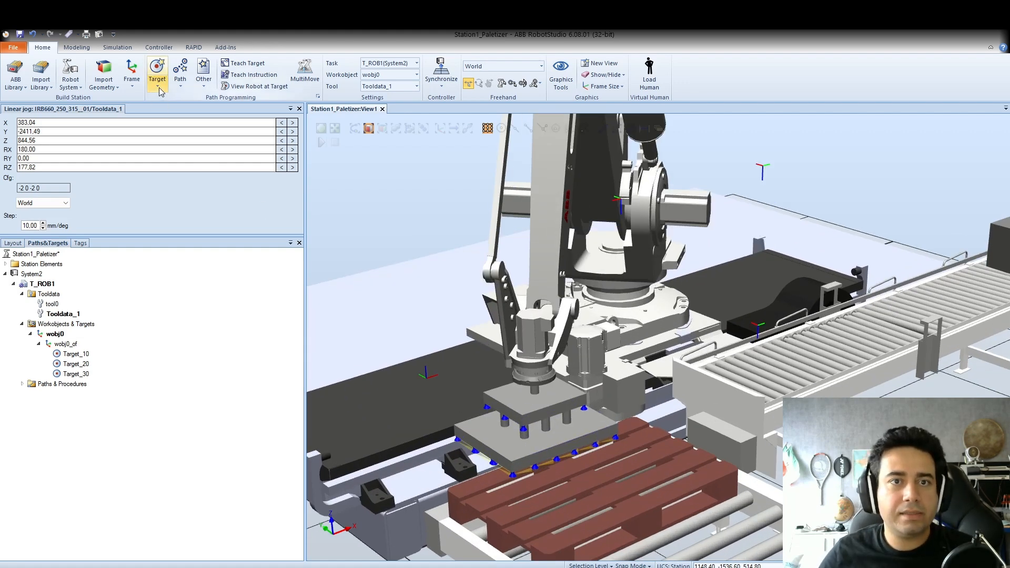
pyautogui.click(244, 63)
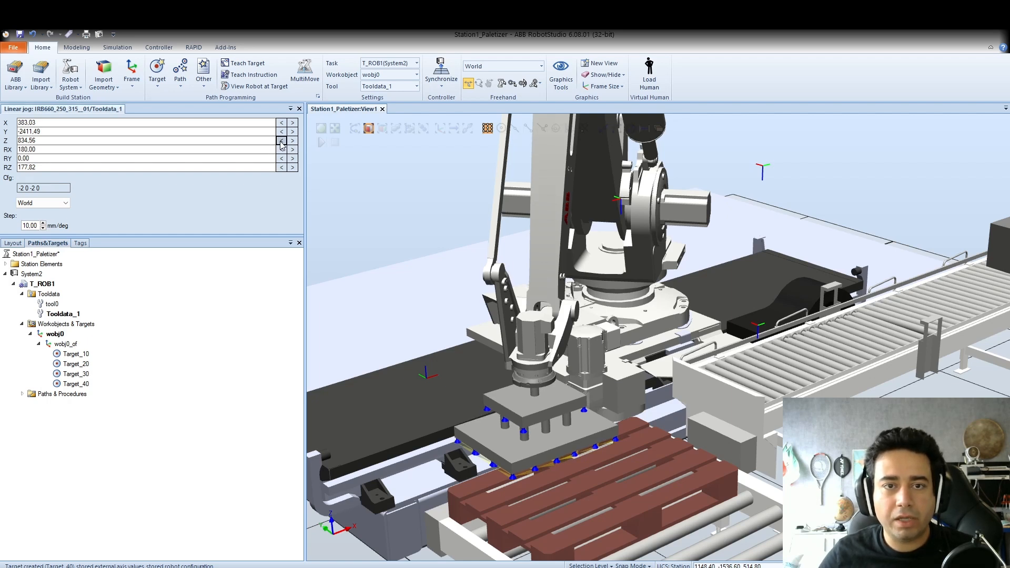
# Jog the gripper straight up from the pallet along Z to about 1965 mm.
pyautogui.click(292, 140)
pyautogui.click(293, 140)
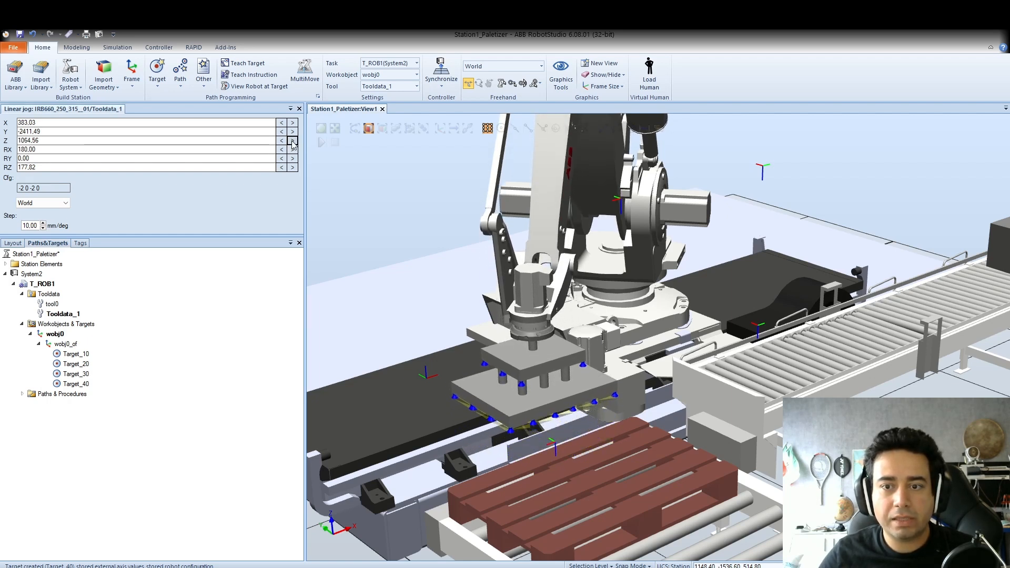
pyautogui.scroll(3, 531, 461)
pyautogui.scroll(-5, 581, 426)
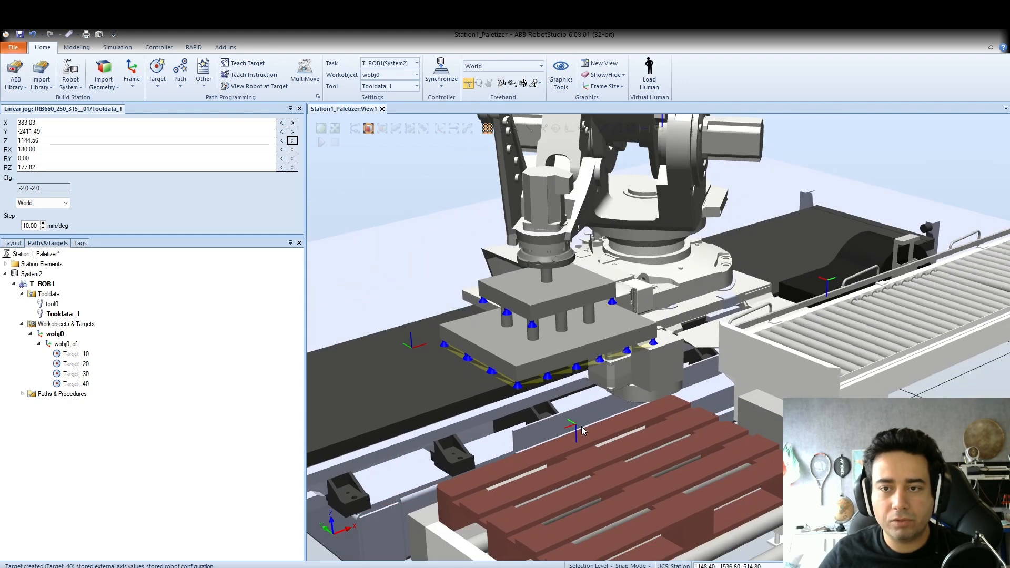
pyautogui.scroll(4, 589, 438)
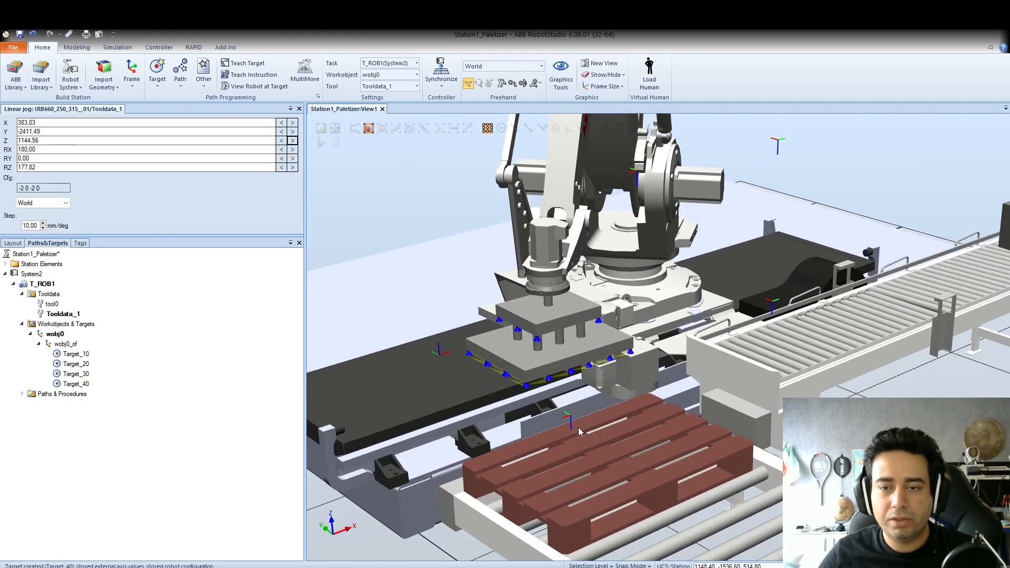
pyautogui.scroll(-4, 579, 427)
pyautogui.scroll(4, 578, 427)
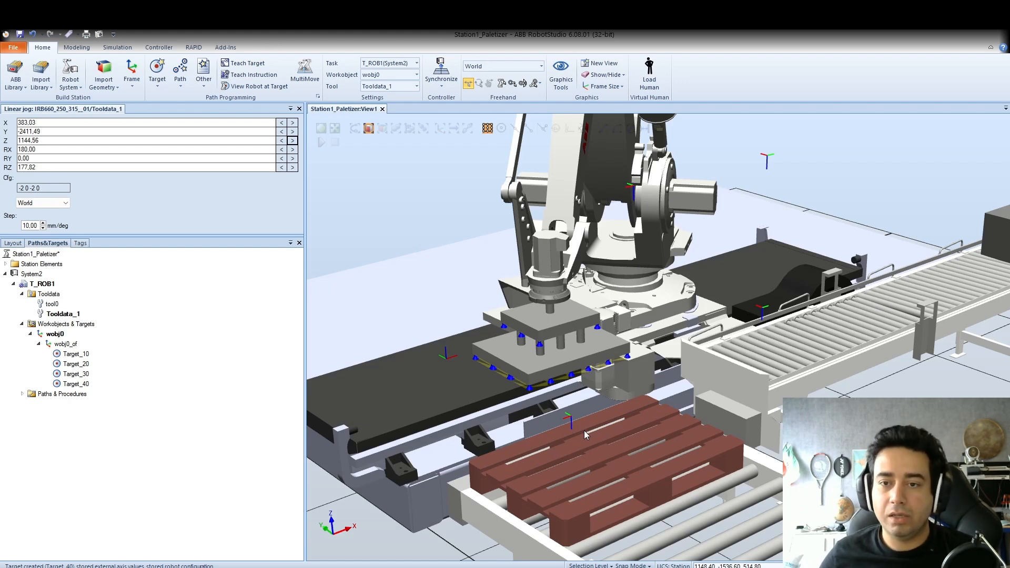
pyautogui.scroll(-4, 581, 431)
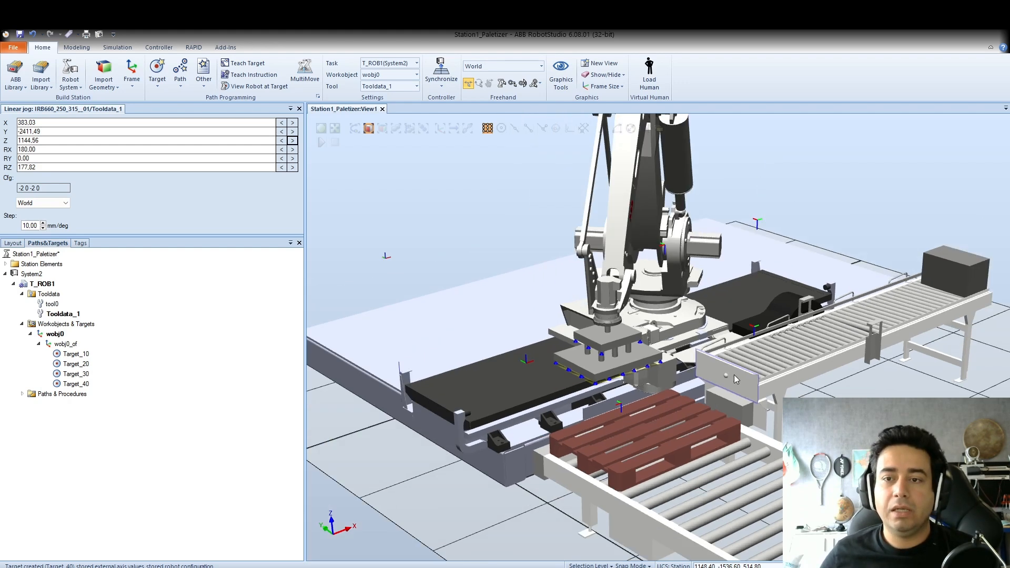
pyautogui.scroll(5, 584, 429)
pyautogui.moveTo(585, 429)
pyautogui.keyDown('ctrl'); pyautogui.keyDown('shift'); pyautogui.mouseDown()
pyautogui.moveTo(605, 410)
pyautogui.moveTo(578, 428)
pyautogui.mouseUp(); pyautogui.keyUp('shift'); pyautogui.keyUp('ctrl')
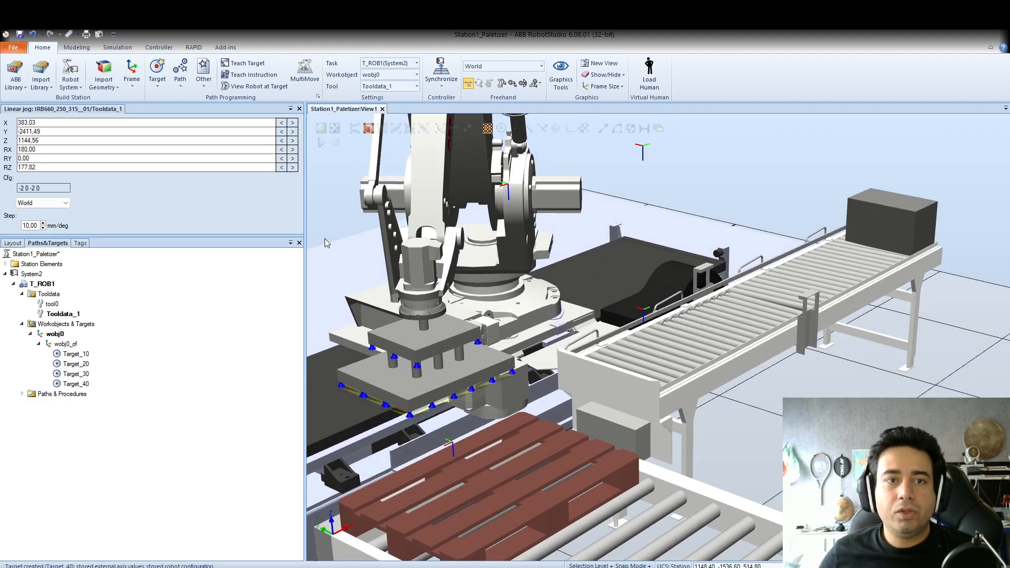
pyautogui.click(293, 140)
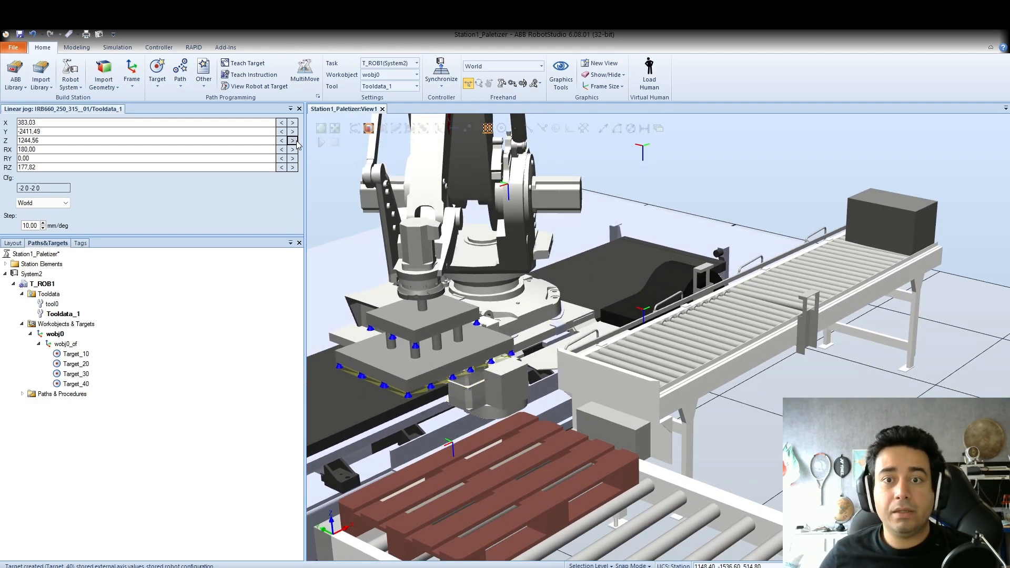
pyautogui.moveTo(293, 141); pyautogui.dragTo(296, 141)
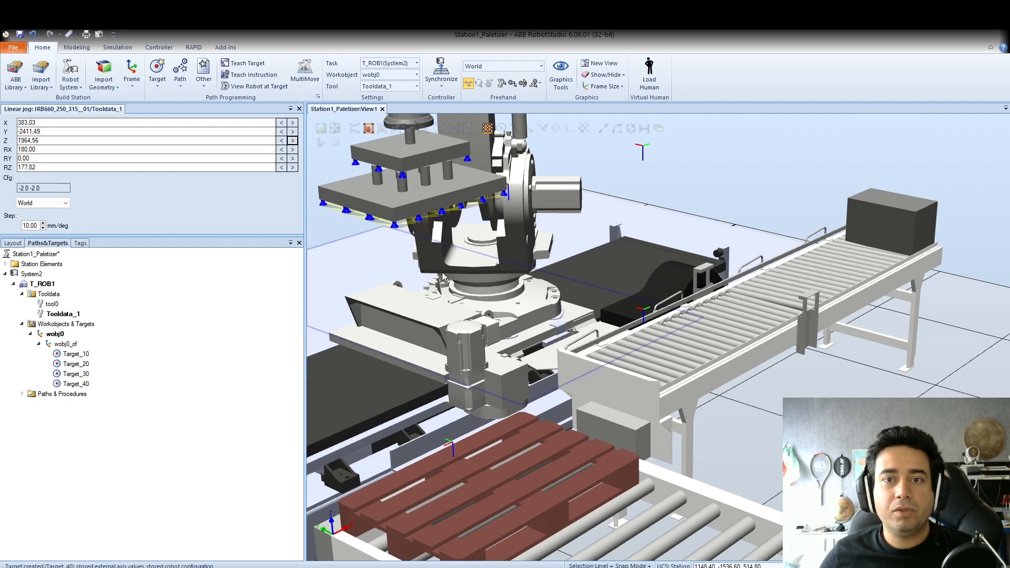
# Compare the raised gripper's height with the neighbouring target frames and teach a retract target above the pallet.
pyautogui.keyDown('ctrl'); pyautogui.keyDown('shift'); pyautogui.moveTo(568, 227); pyautogui.dragTo(533, 198); pyautogui.keyUp('shift'); pyautogui.keyUp('ctrl')
pyautogui.scroll(5, 642, 223)
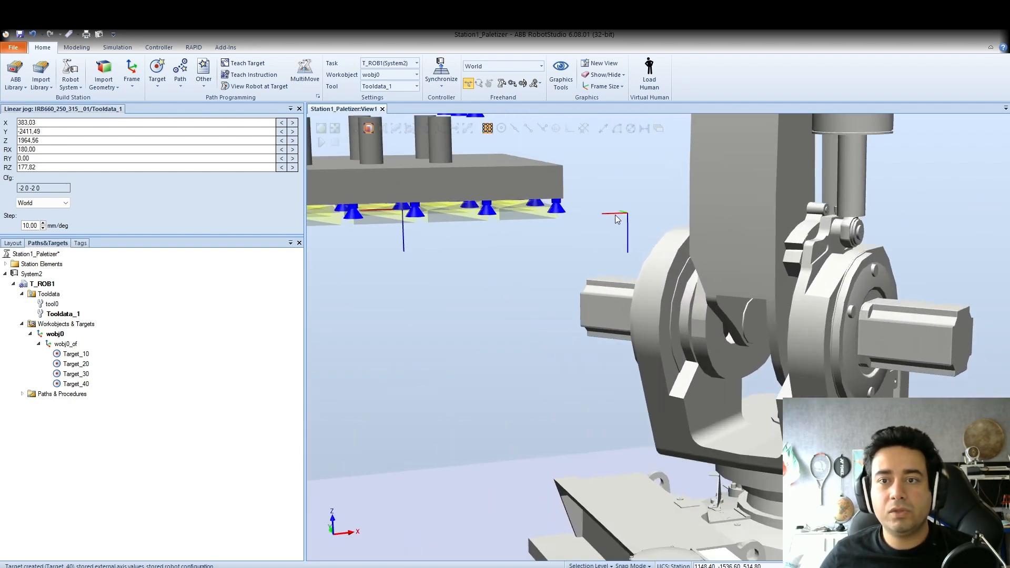
pyautogui.scroll(-5, 626, 219)
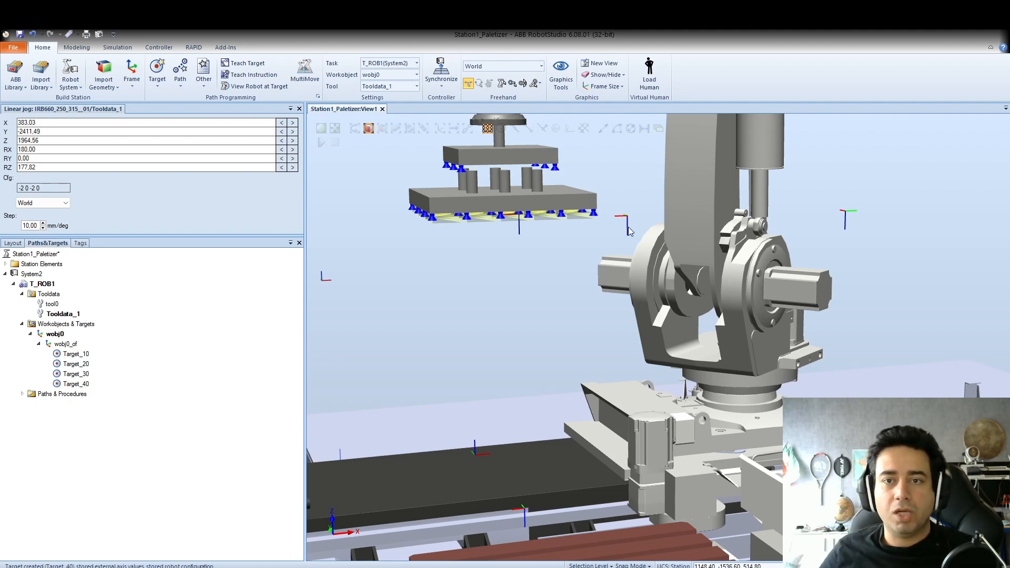
pyautogui.keyDown('ctrl'); pyautogui.keyDown('shift'); pyautogui.moveTo(557, 247); pyautogui.dragTo(497, 267); pyautogui.keyUp('shift'); pyautogui.keyUp('ctrl')
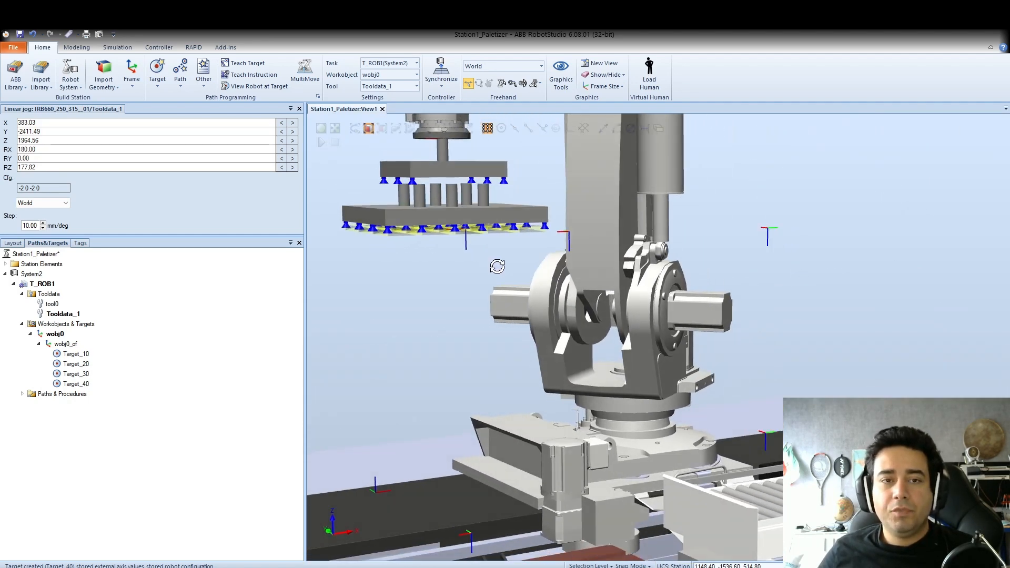
pyautogui.click(245, 64)
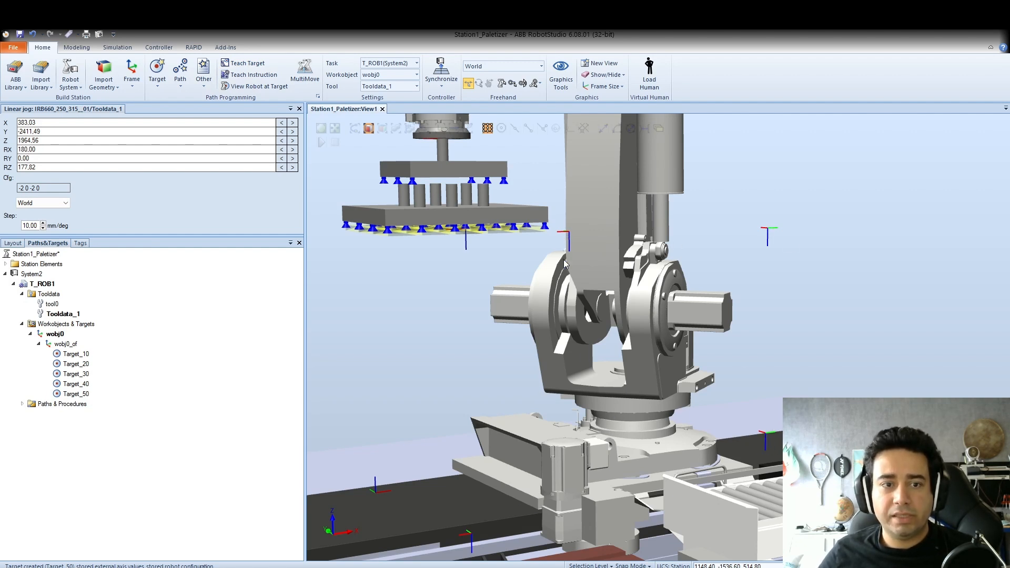
# Jog the gripper to a waiting position above the infeed conveyor, at about Z 2315 mm and X 1803 mm.
pyautogui.scroll(-1, 582, 356)
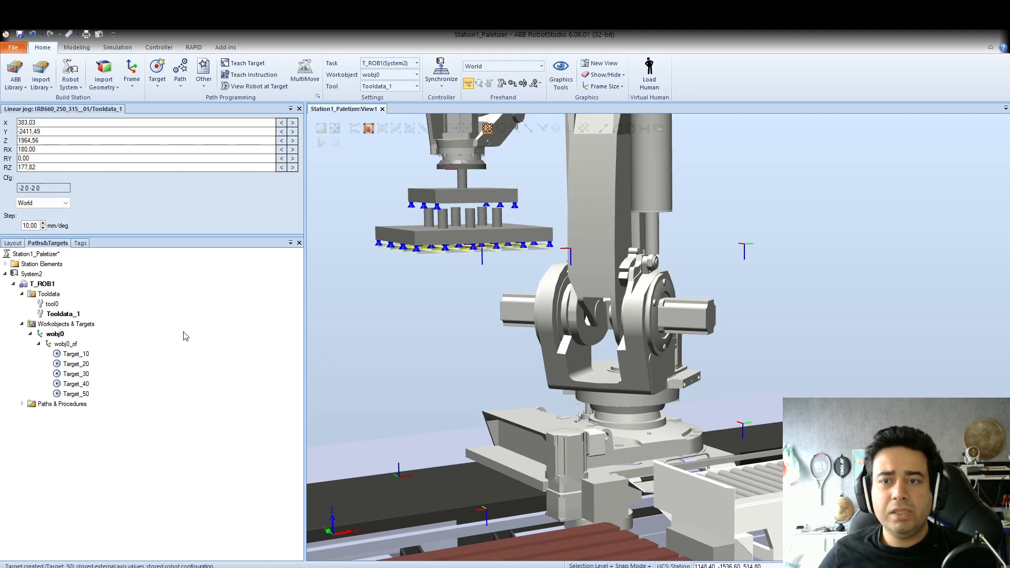
pyautogui.scroll(-3, 666, 304)
pyautogui.keyDown('ctrl'); pyautogui.keyDown('shift'); pyautogui.moveTo(572, 291); pyautogui.dragTo(591, 293); pyautogui.keyUp('shift'); pyautogui.keyUp('ctrl')
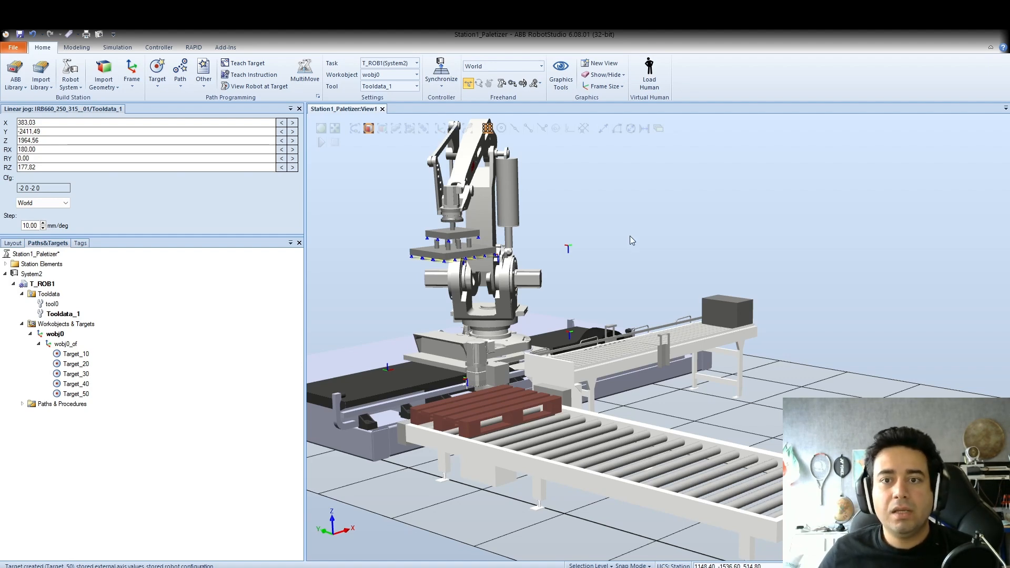
pyautogui.scroll(3, 483, 240)
pyautogui.scroll(2, 642, 225)
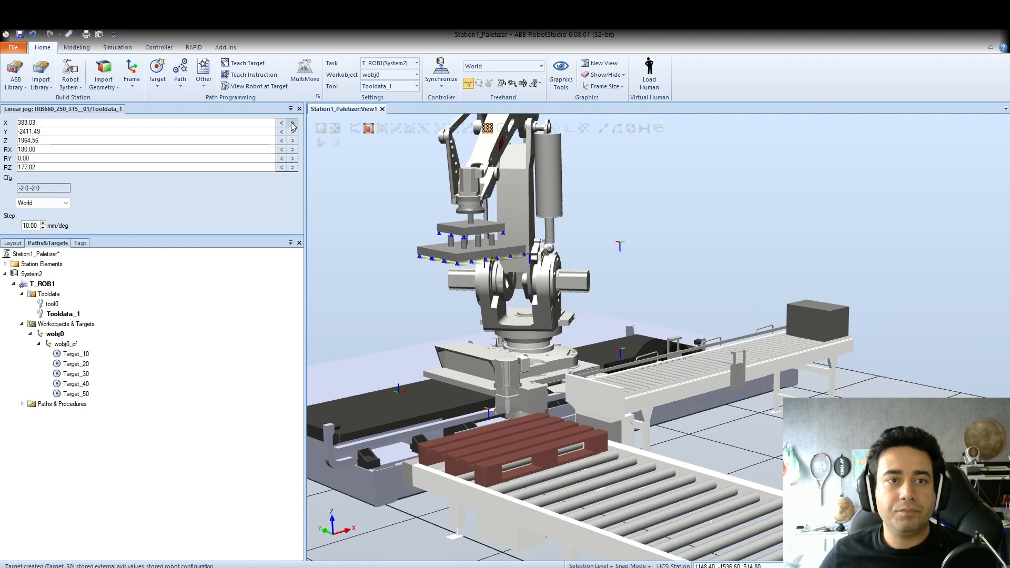
pyautogui.click(292, 141)
pyautogui.click(292, 141)
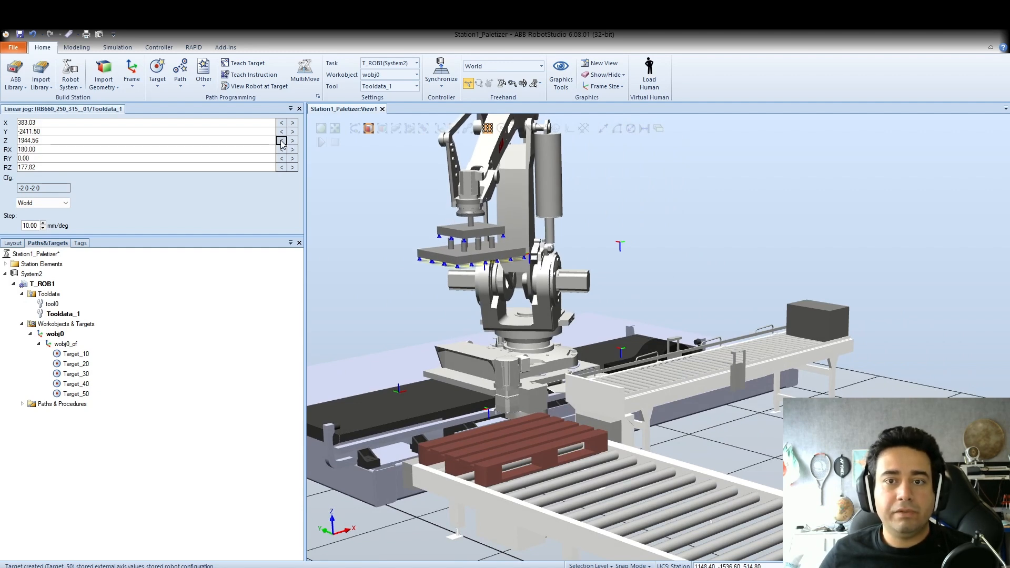
pyautogui.click(292, 141)
pyautogui.click(292, 141)
pyautogui.click(292, 141)
pyautogui.click(293, 141)
pyautogui.click(292, 141)
pyautogui.click(293, 141)
pyautogui.moveTo(293, 141); pyautogui.dragTo(293, 123)
pyautogui.click(292, 141)
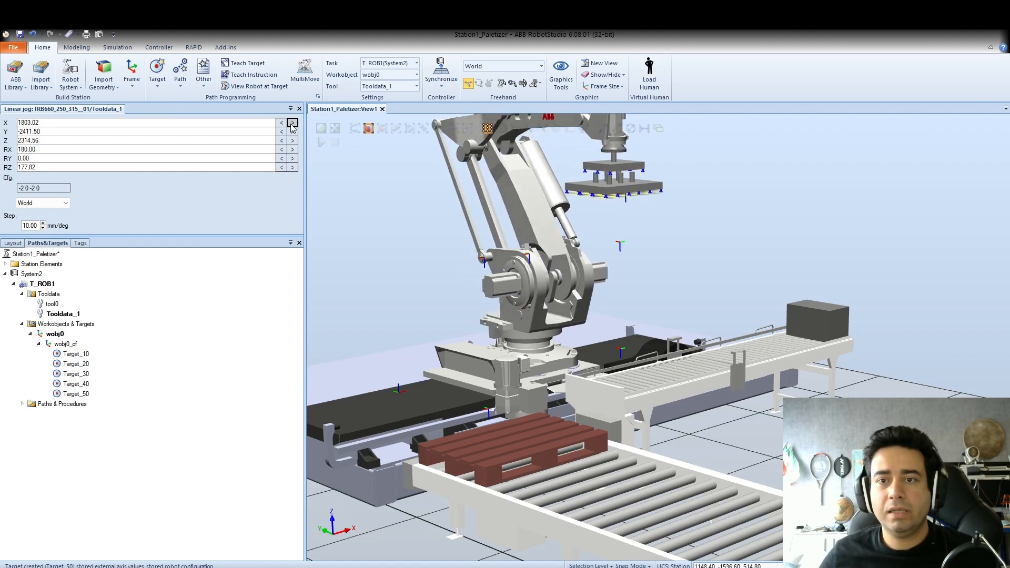
# Check the robot's pose above the infeed conveyor and teach a target there.
pyautogui.scroll(-2, 588, 233)
pyautogui.keyDown('ctrl'); pyautogui.keyDown('shift'); pyautogui.moveTo(588, 233); pyautogui.dragTo(511, 210); pyautogui.keyUp('shift'); pyautogui.keyUp('ctrl')
pyautogui.scroll(-2, 592, 235)
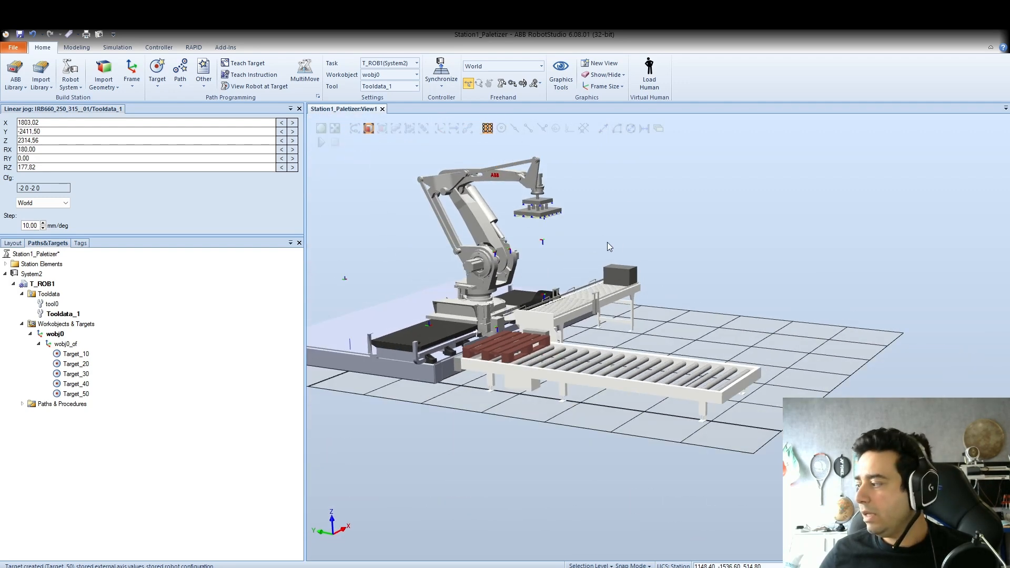
pyautogui.scroll(2, 601, 239)
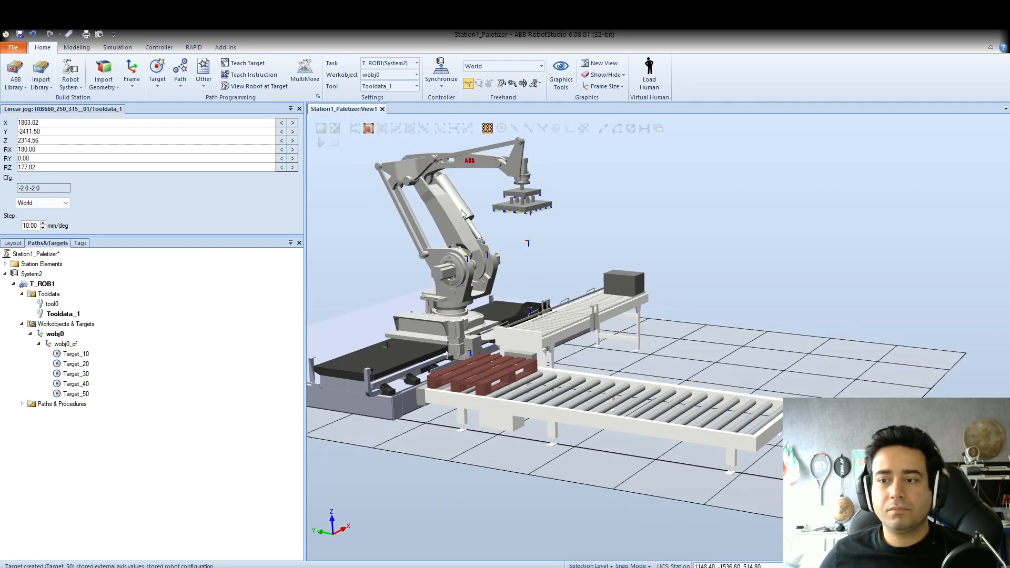
pyautogui.keyDown('ctrl'); pyautogui.moveTo(325, 188); pyautogui.dragTo(393, 241); pyautogui.keyUp('ctrl')
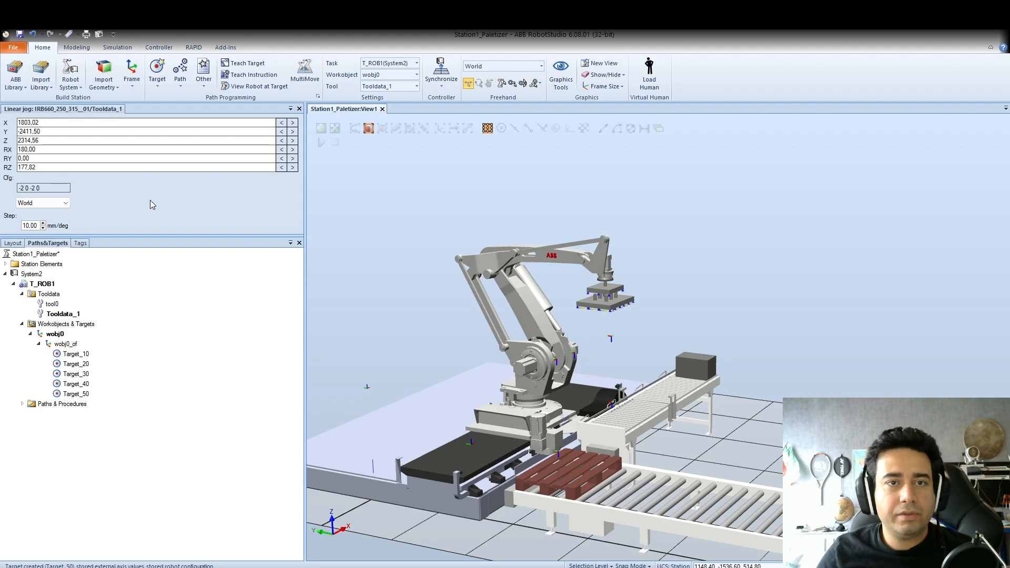
pyautogui.click(245, 64)
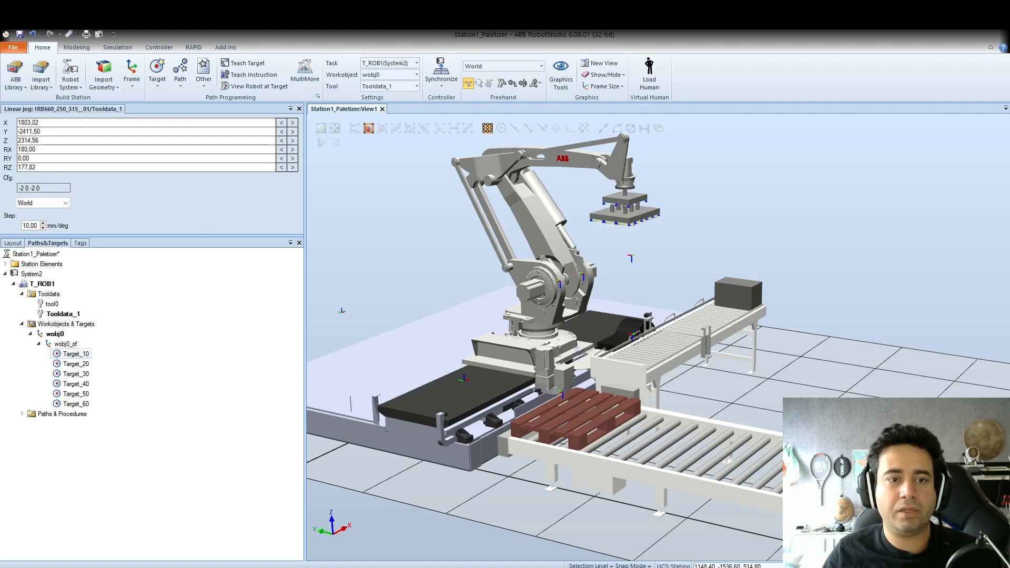
# Turn on View Robot at Target and inspect the robot's pose at Target_10.
pyautogui.click(66, 355)
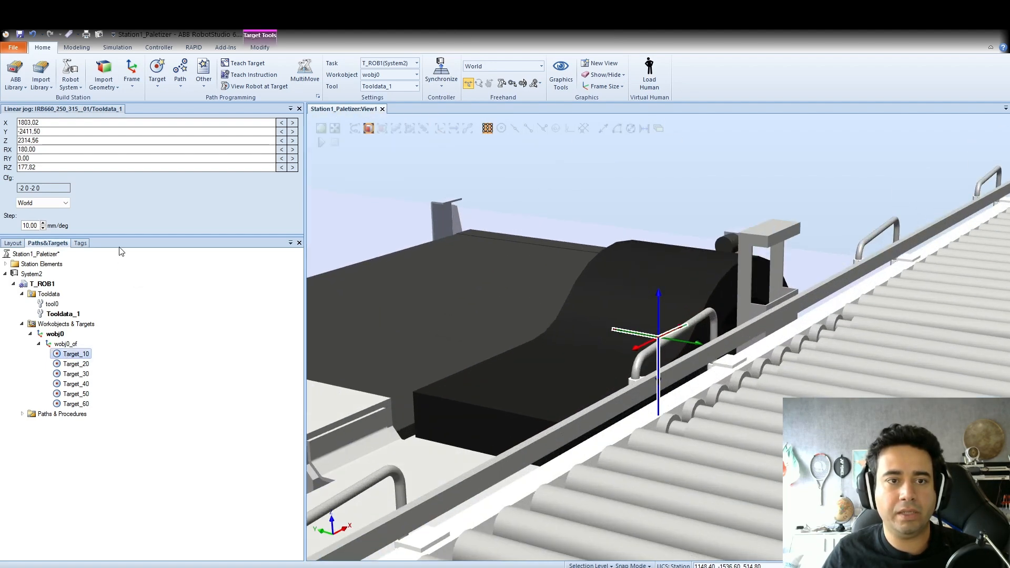
pyautogui.click(254, 86)
pyautogui.scroll(-6, 560, 334)
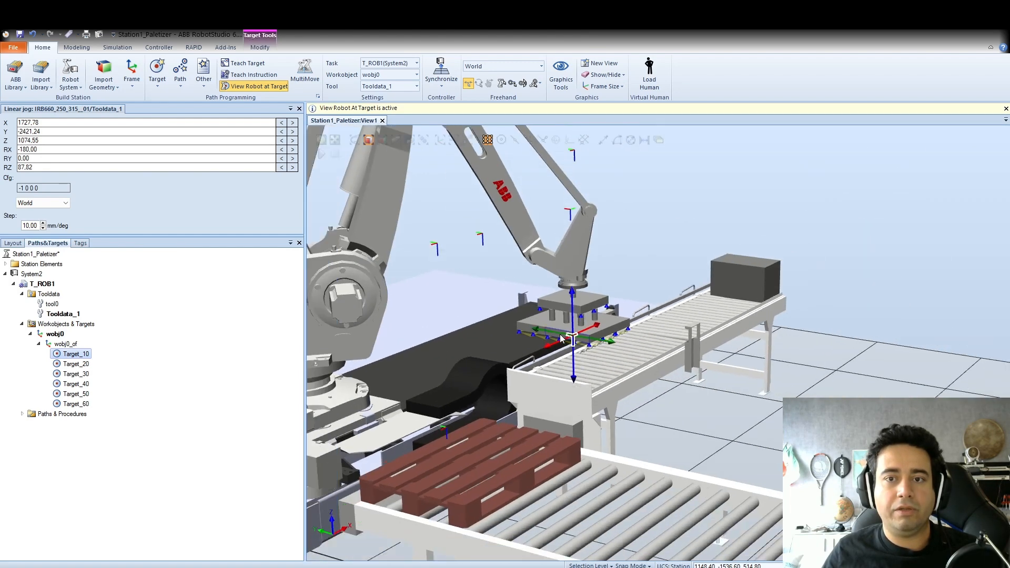
pyautogui.scroll(-5, 561, 337)
pyautogui.scroll(8, 767, 373)
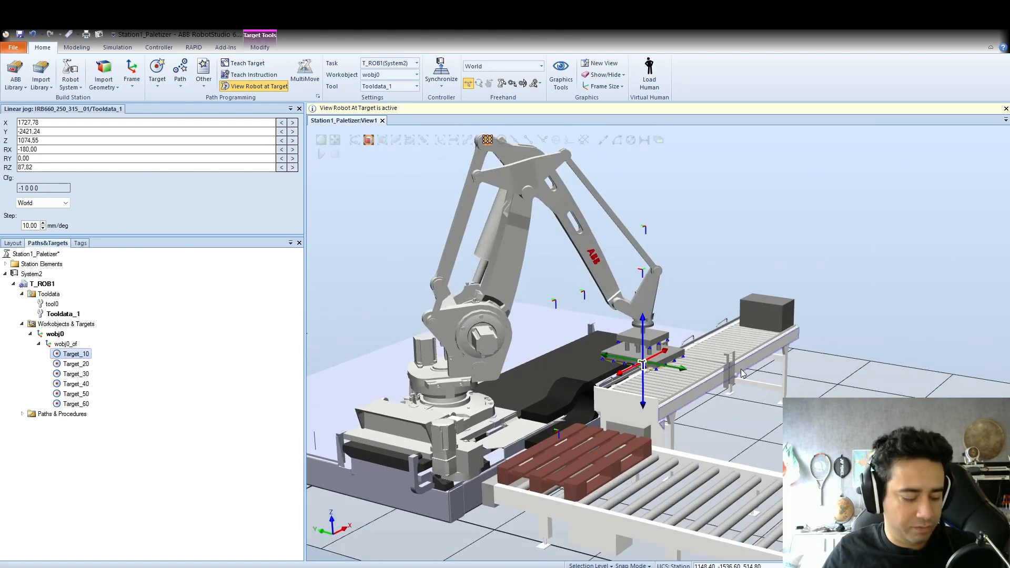
pyautogui.keyDown('ctrl'); pyautogui.keyDown('shift'); pyautogui.moveTo(740, 374); pyautogui.dragTo(681, 368); pyautogui.keyUp('shift'); pyautogui.keyUp('ctrl')
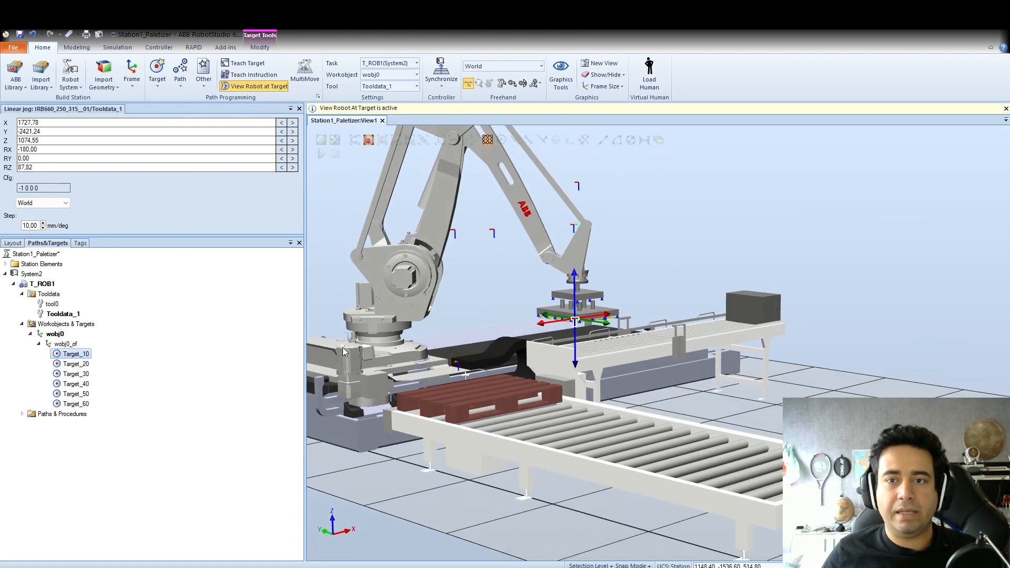
# Check the robot's pose at each remaining target in order, from Target_20 through Target_60.
pyautogui.click(66, 366)
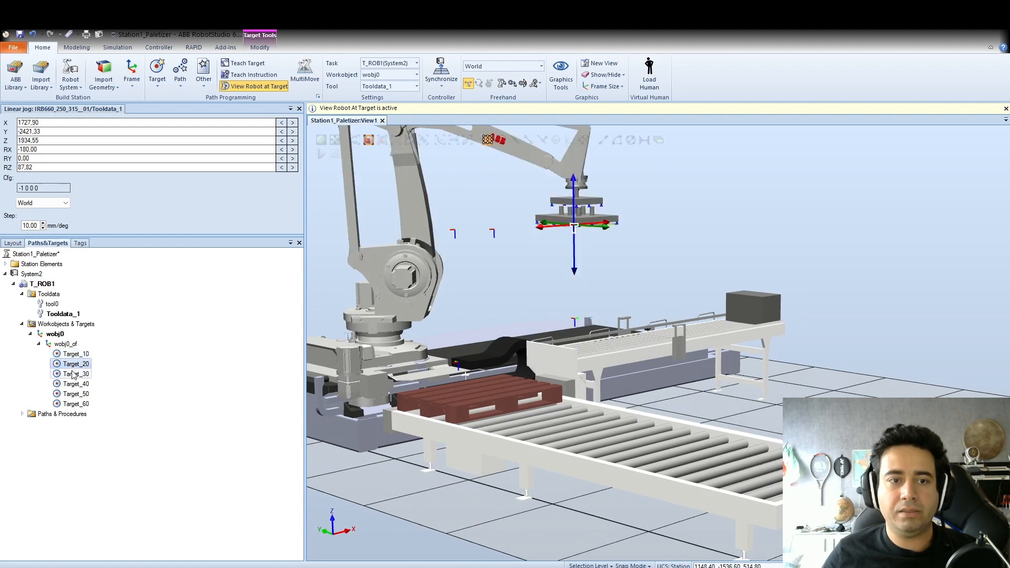
pyautogui.click(73, 374)
pyautogui.click(75, 385)
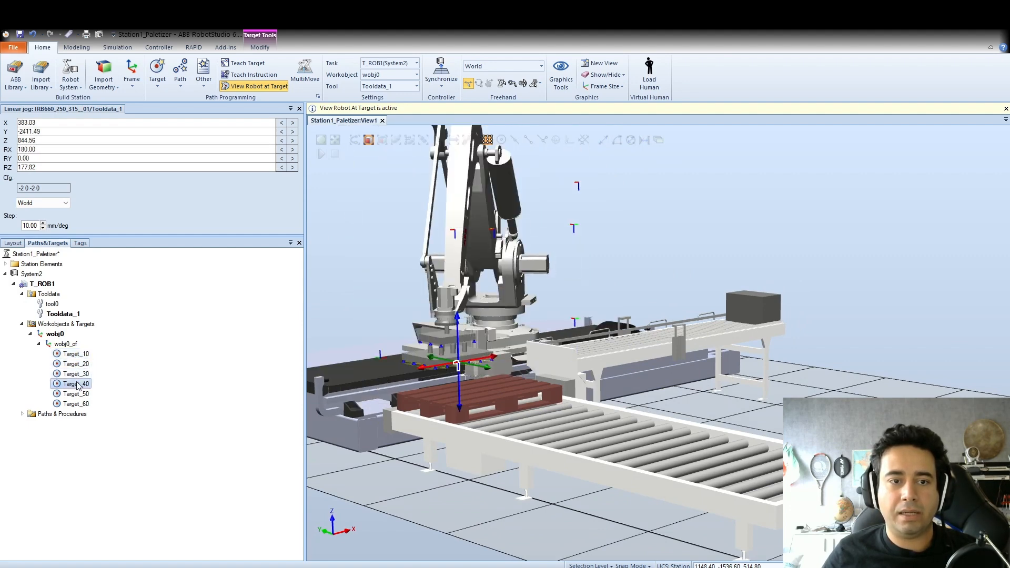
pyautogui.click(74, 395)
pyautogui.click(74, 404)
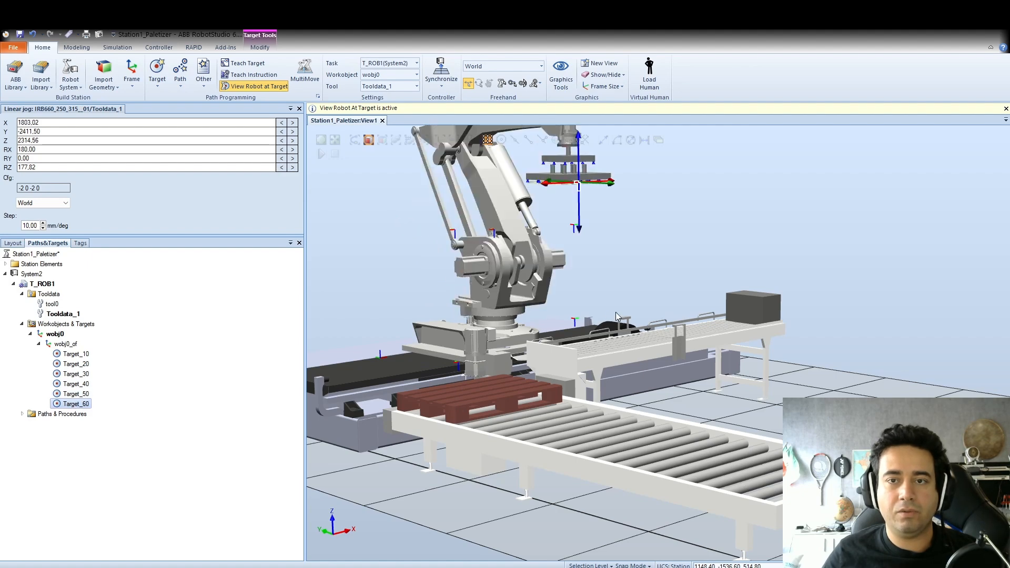
pyautogui.scroll(-2, 682, 232)
pyautogui.scroll(3, 719, 179)
pyautogui.moveTo(719, 179)
pyautogui.keyDown('ctrl'); pyautogui.keyDown('shift'); pyautogui.mouseDown()
pyautogui.moveTo(537, 193)
pyautogui.moveTo(708, 185)
pyautogui.moveTo(709, 195)
pyautogui.mouseUp(); pyautogui.keyUp('shift'); pyautogui.keyUp('ctrl')
pyautogui.scroll(-4, 752, 271)
pyautogui.scroll(1, 832, 280)
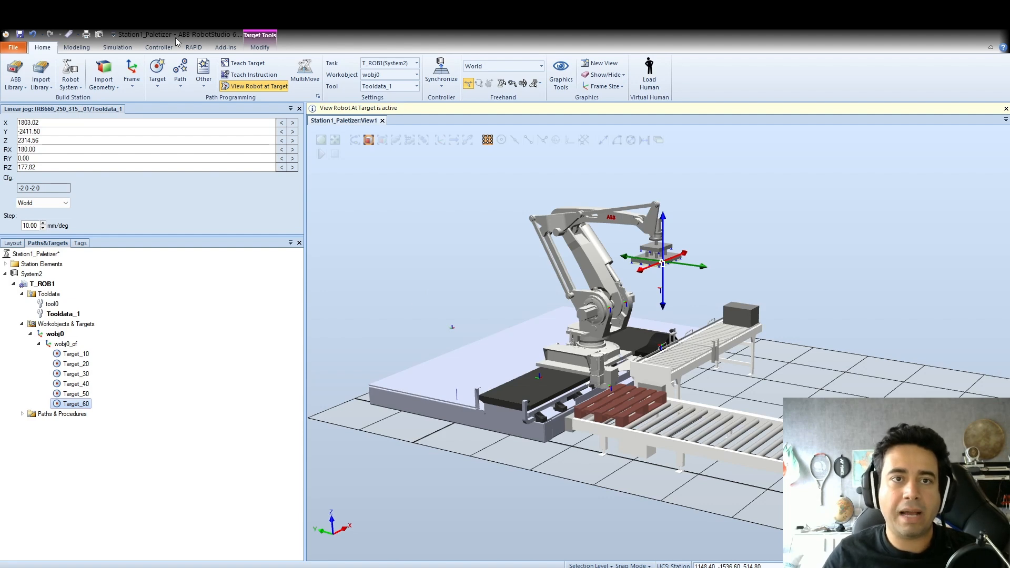
# Create an empty path for the palletizing motion, keeping Path_20 and deleting the surplus Path_10.
pyautogui.click(385, 251)
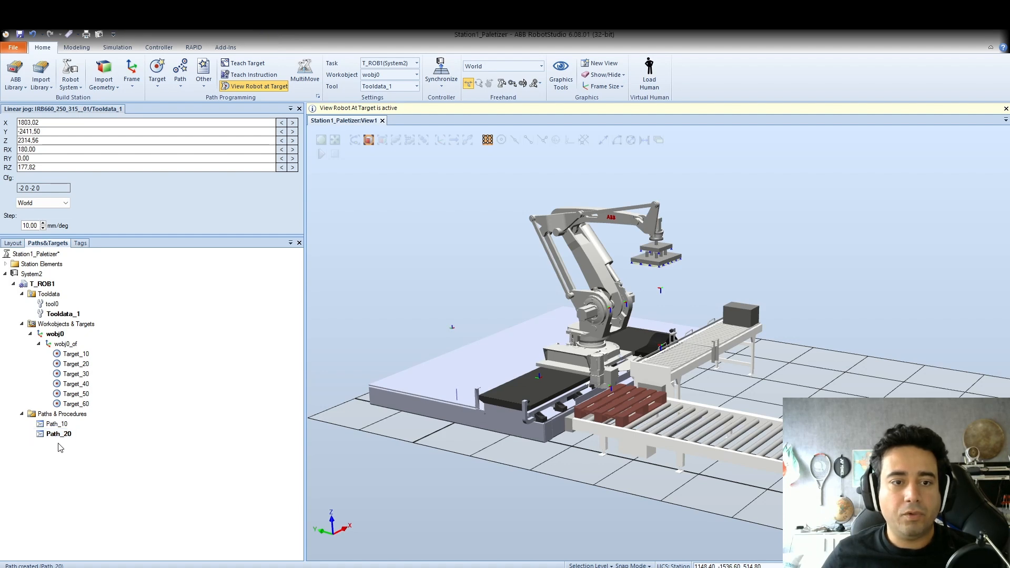
pyautogui.click(56, 423)
pyautogui.press('Delete')
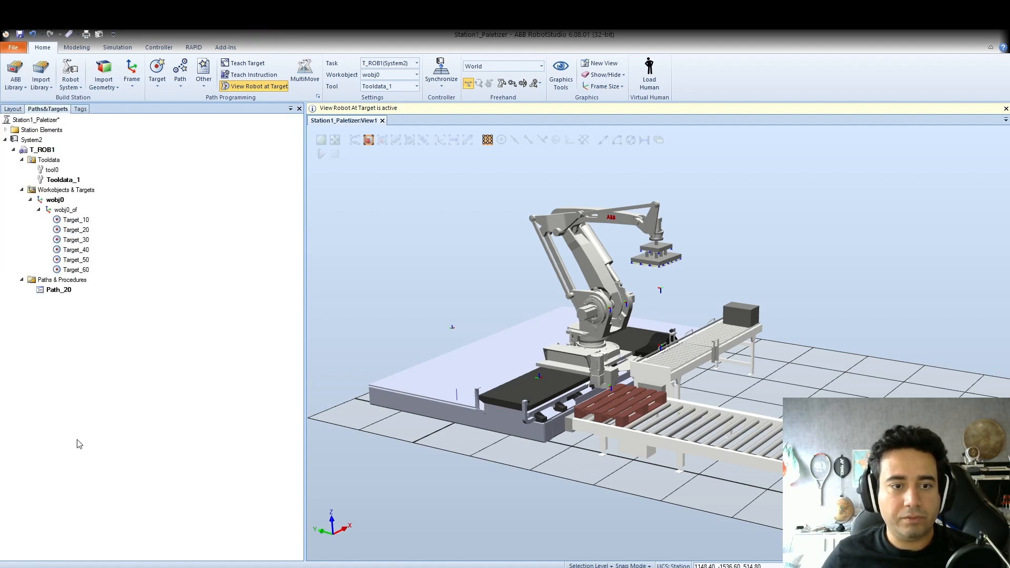
pyautogui.click(52, 290)
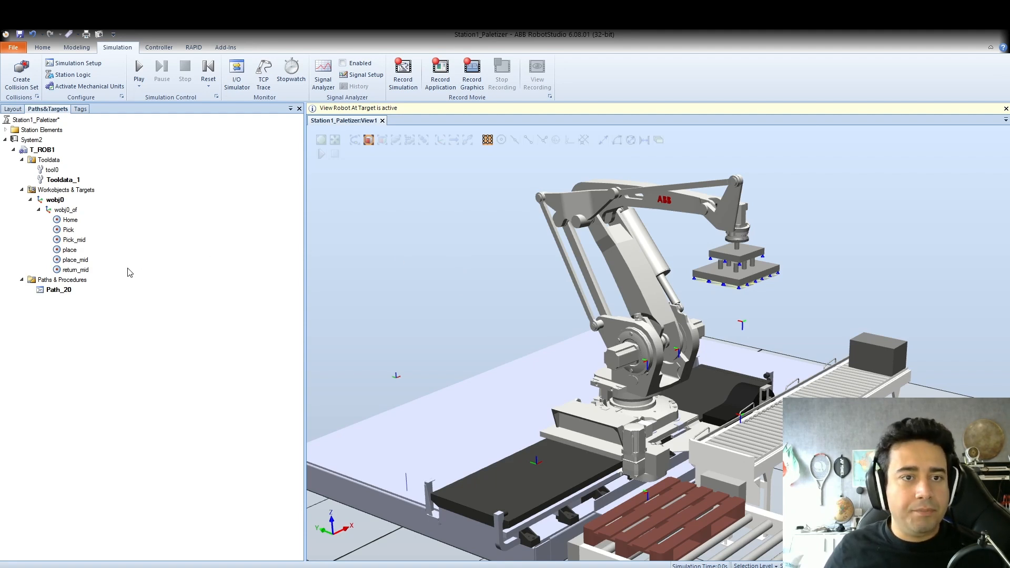
# Check the robot's pose at the Home, Pick, Pick_mid, place, place_mid and return_mid targets in order.
pyautogui.click(68, 230)
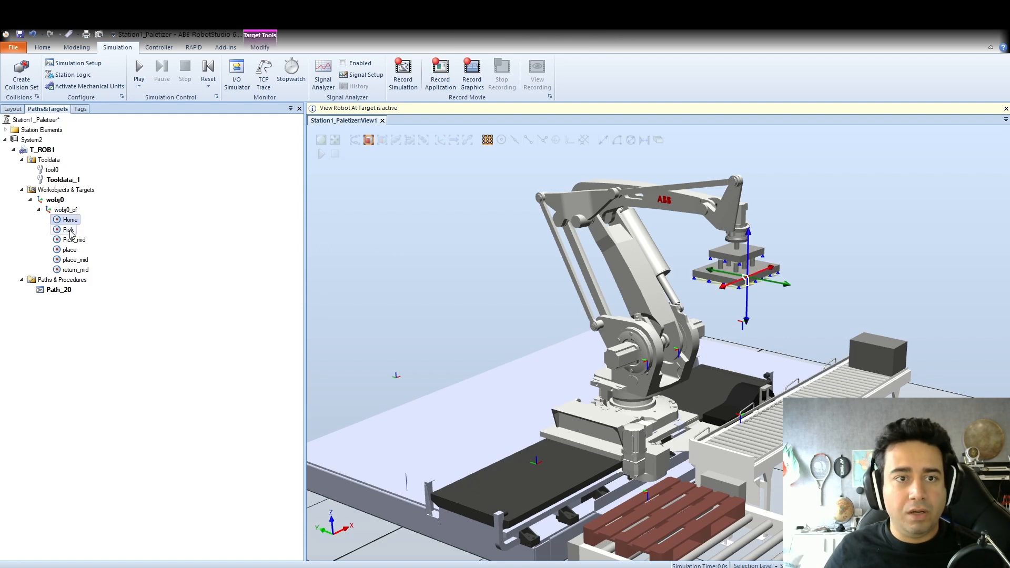
pyautogui.click(72, 240)
pyautogui.click(69, 249)
pyautogui.click(74, 259)
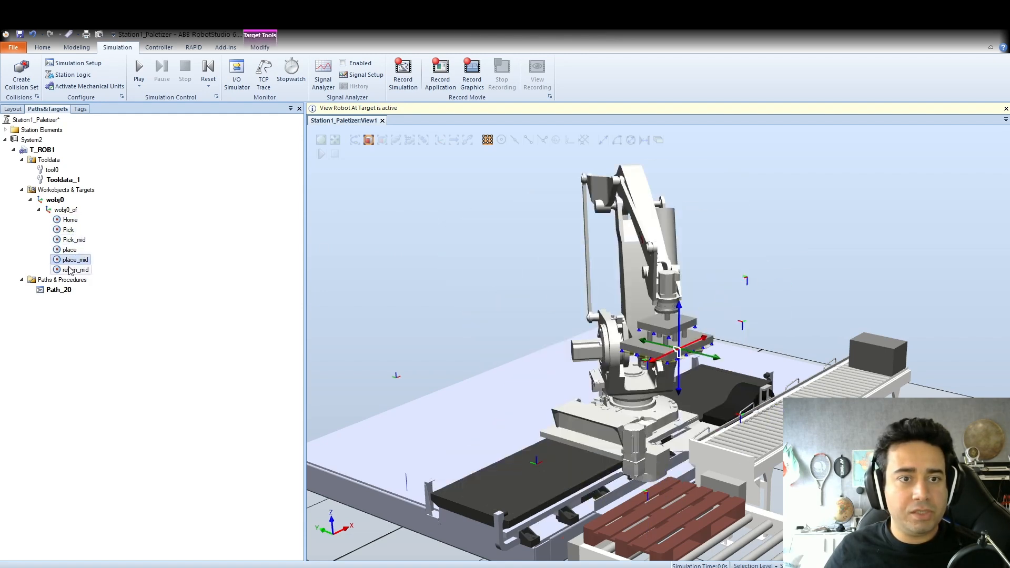
pyautogui.click(74, 270)
# Add linear move instructions for the Home, Pick and Pick_mid targets to Path_20, in that order.
pyautogui.click(58, 290)
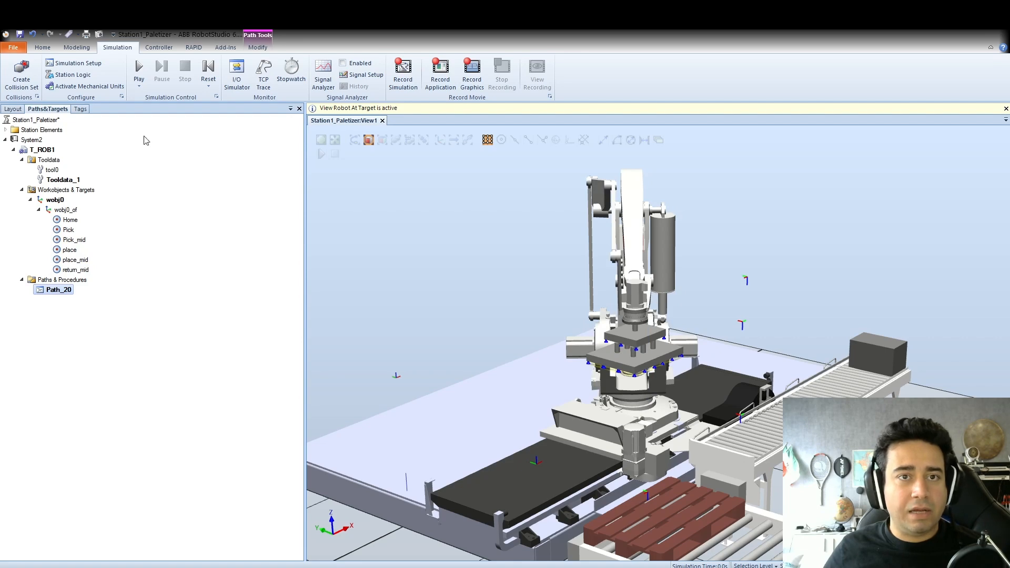
pyautogui.click(77, 47)
pyautogui.click(43, 47)
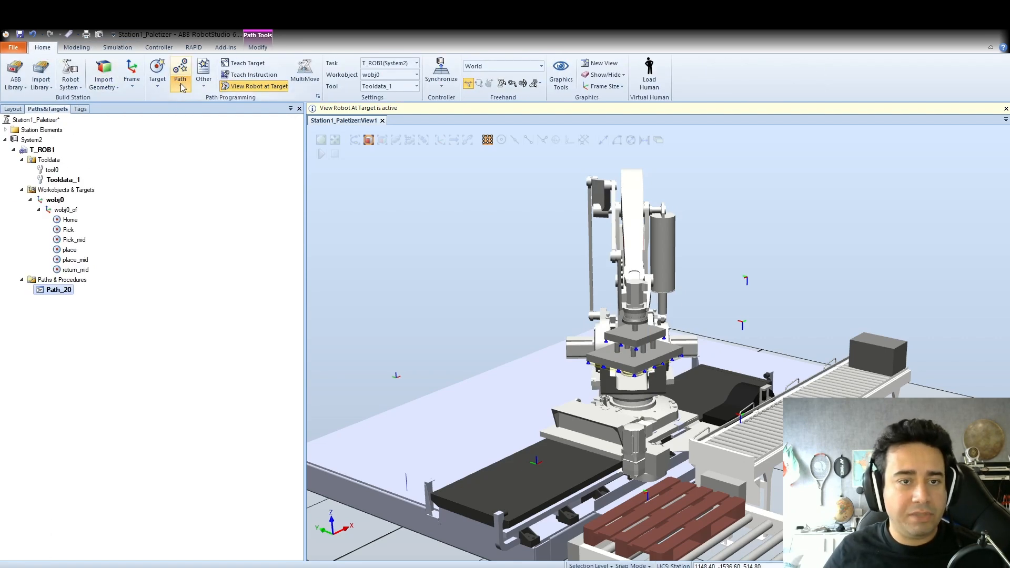
pyautogui.click(55, 328)
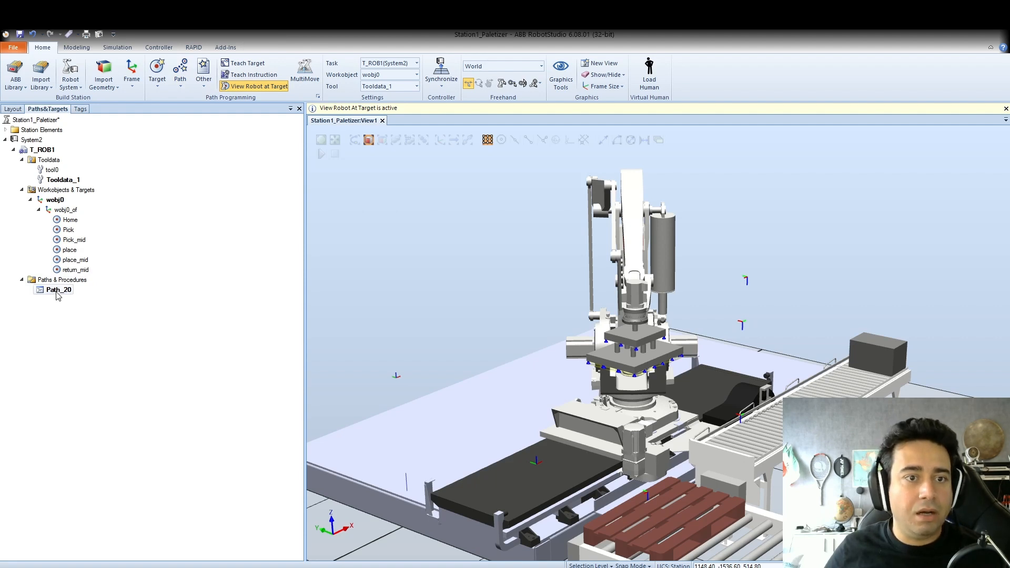
pyautogui.click(59, 221)
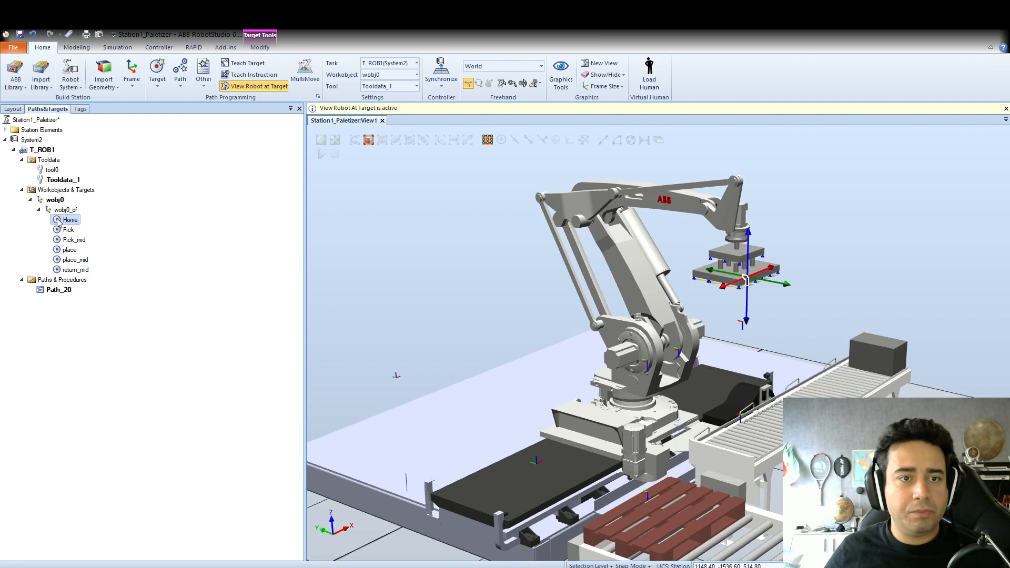
pyautogui.moveTo(60, 221); pyautogui.dragTo(59, 294)
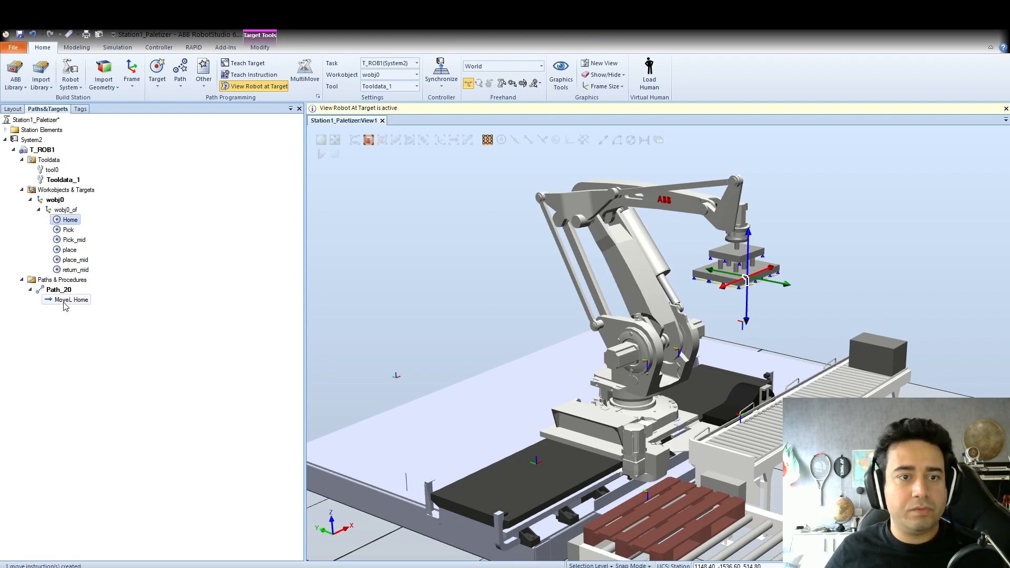
pyautogui.click(67, 229)
pyautogui.moveTo(68, 230); pyautogui.dragTo(60, 293)
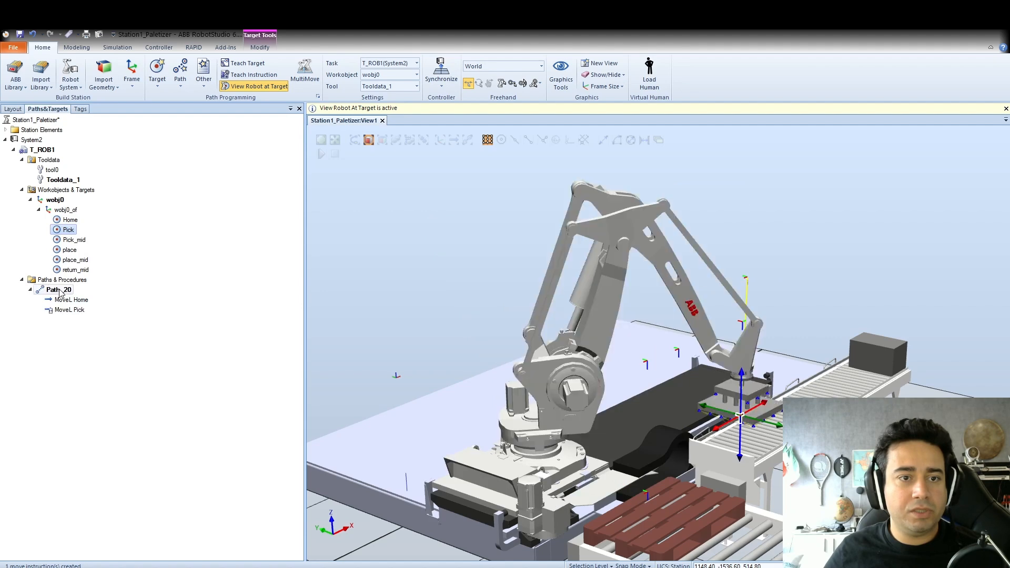
pyautogui.click(71, 240)
pyautogui.moveTo(71, 240); pyautogui.dragTo(57, 294)
# Extend Path_20 with linear moves to place, place_mid and return_mid, ending with a return to Home.
pyautogui.click(69, 250)
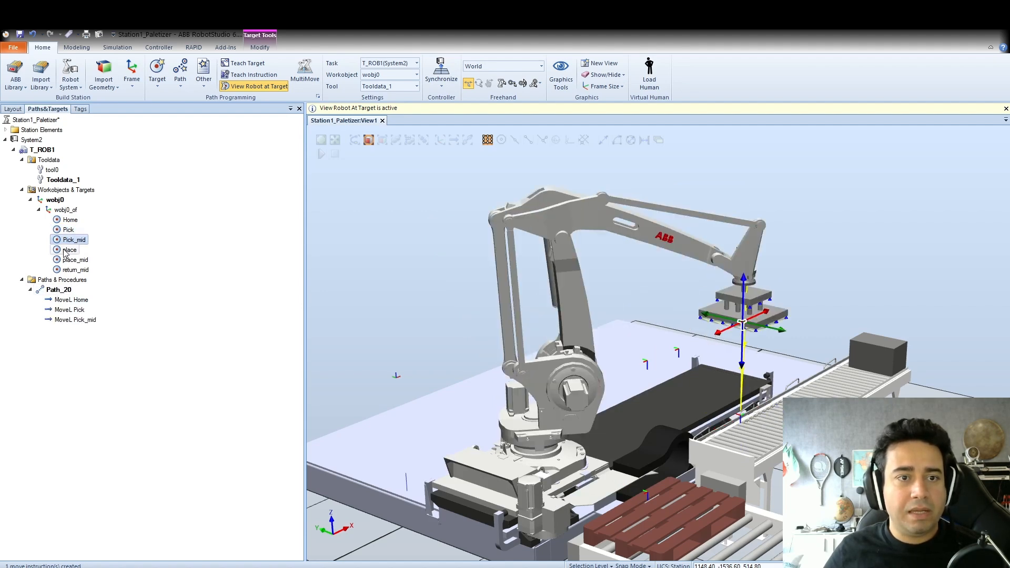
pyautogui.moveTo(69, 250); pyautogui.dragTo(57, 295)
pyautogui.click(75, 260)
pyautogui.moveTo(75, 260); pyautogui.dragTo(58, 291)
pyautogui.click(76, 270)
pyautogui.click(70, 220)
pyautogui.moveTo(70, 220); pyautogui.dragTo(58, 290)
# Inspect the course of Path_20 between the infeed conveyor and the pallet from several angles.
pyautogui.scroll(-3, 849, 370)
pyautogui.scroll(4, 791, 365)
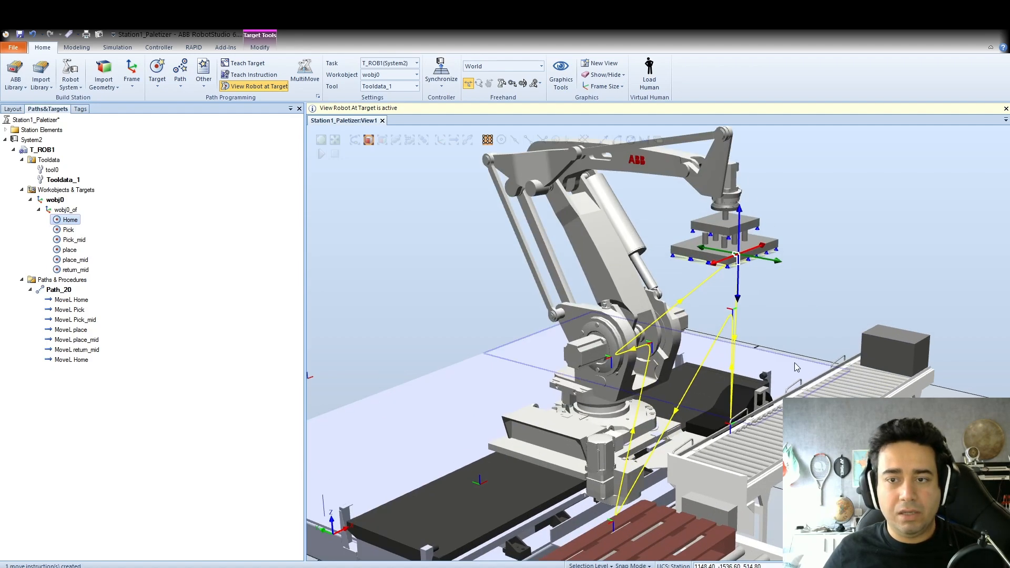
pyautogui.keyDown('ctrl'); pyautogui.keyDown('shift'); pyautogui.moveTo(775, 331); pyautogui.dragTo(894, 342); pyautogui.keyUp('shift'); pyautogui.keyUp('ctrl')
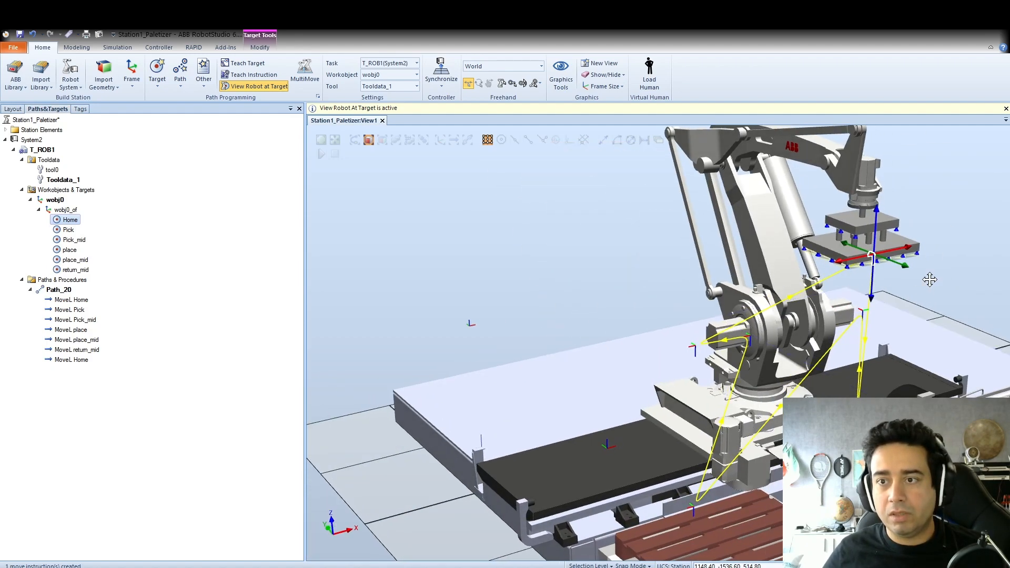
pyautogui.keyDown('ctrl'); pyautogui.keyDown('shift'); pyautogui.moveTo(930, 279); pyautogui.dragTo(528, 295); pyautogui.keyUp('shift'); pyautogui.keyUp('ctrl')
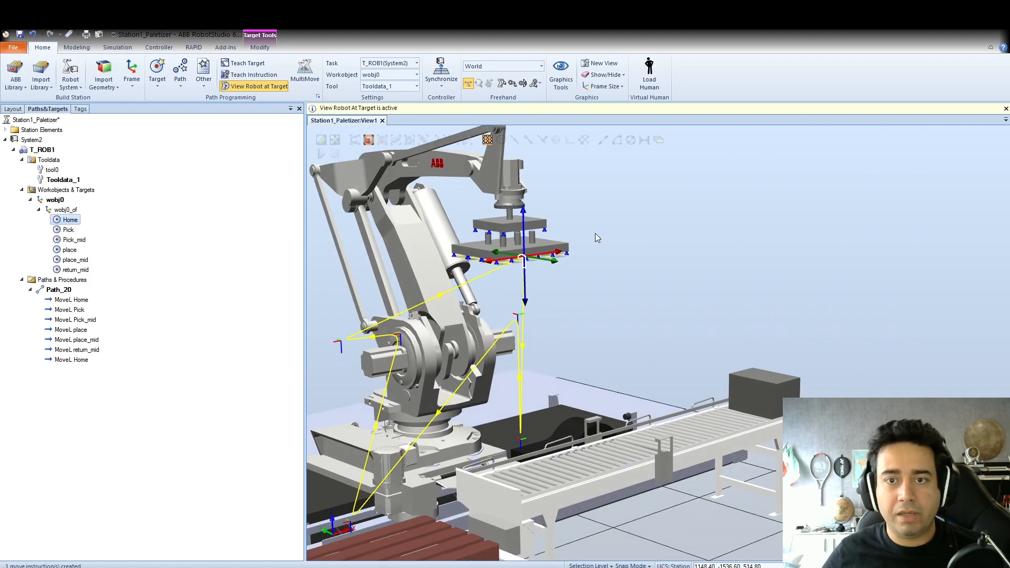
pyautogui.keyDown('ctrl'); pyautogui.keyDown('shift'); pyautogui.moveTo(675, 245); pyautogui.dragTo(741, 241); pyautogui.keyUp('shift'); pyautogui.keyUp('ctrl')
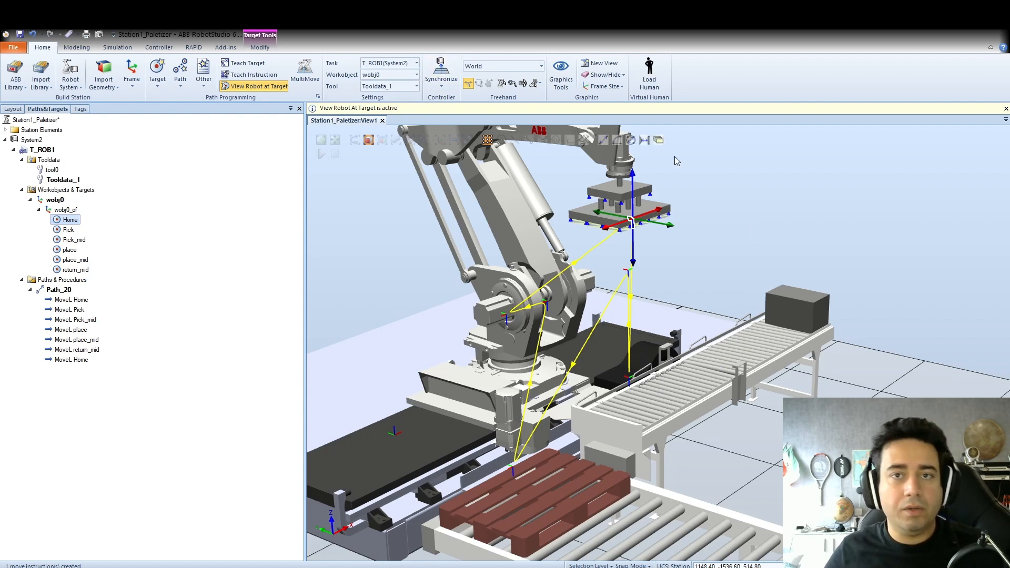
# Open the main procedure of Module1 in the T_ROB1 RAPID program.
pyautogui.click(193, 48)
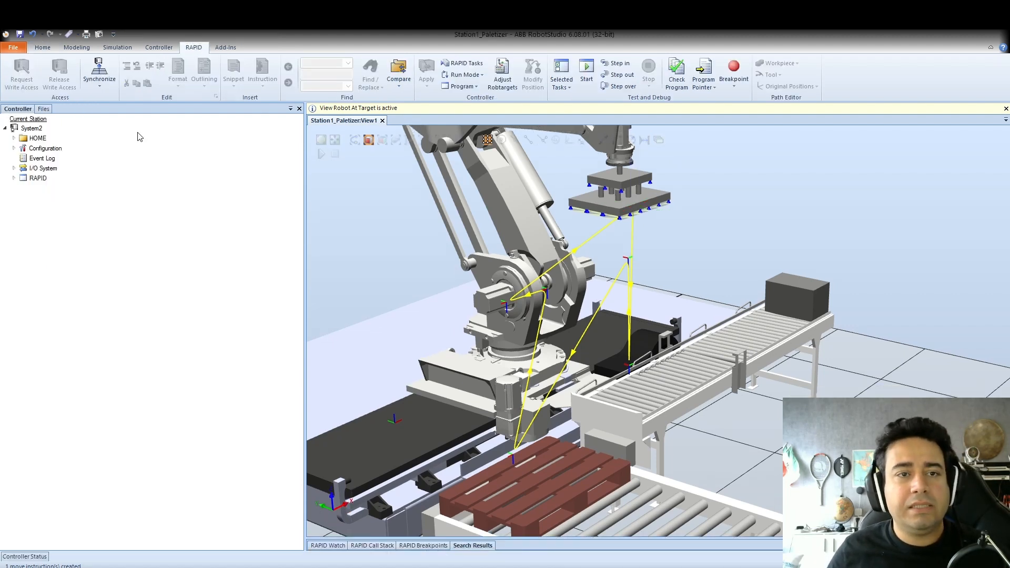
pyautogui.click(13, 178)
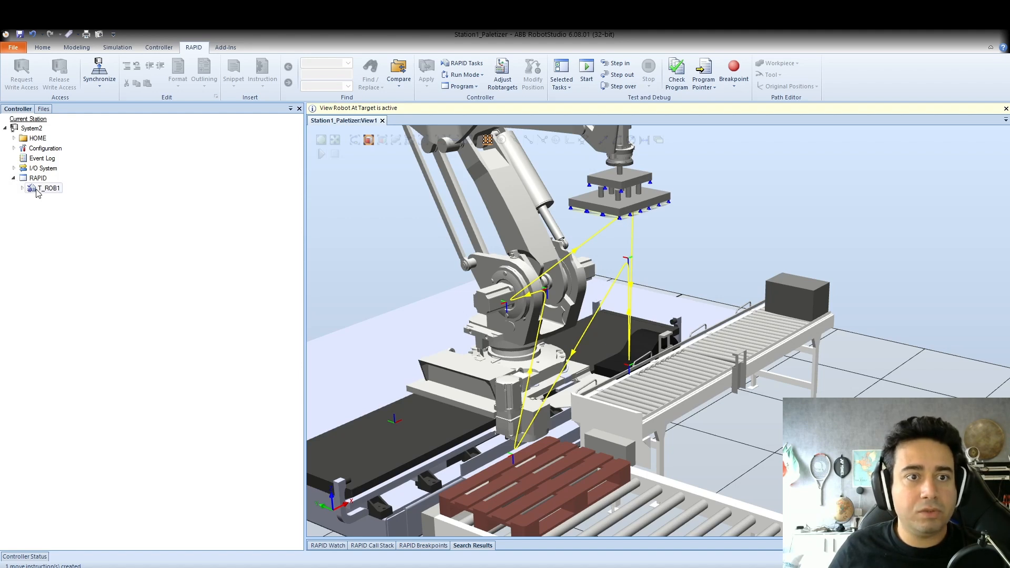
pyautogui.doubleClick(42, 189)
pyautogui.click(52, 207)
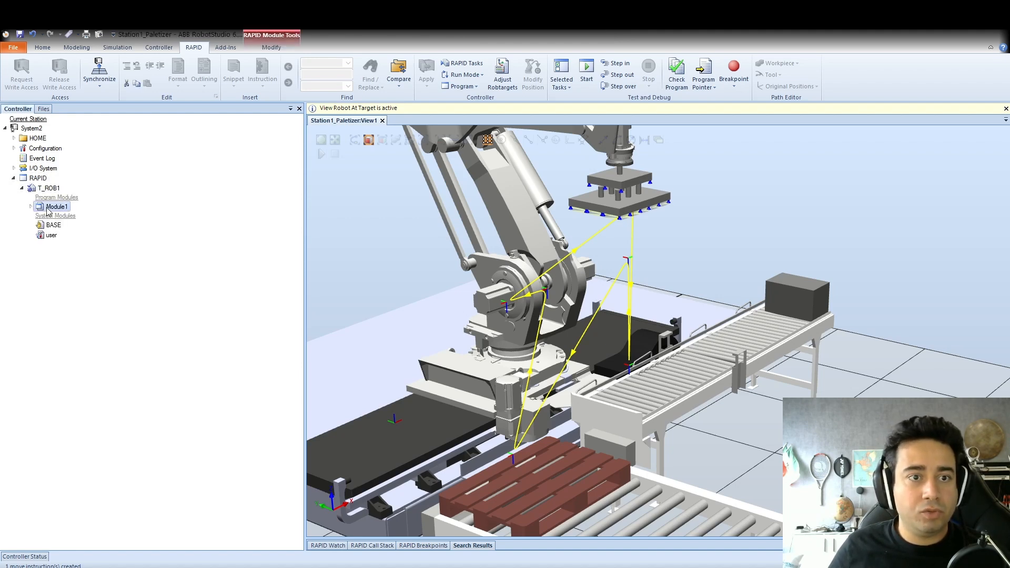
pyautogui.click(31, 207)
pyautogui.click(51, 217)
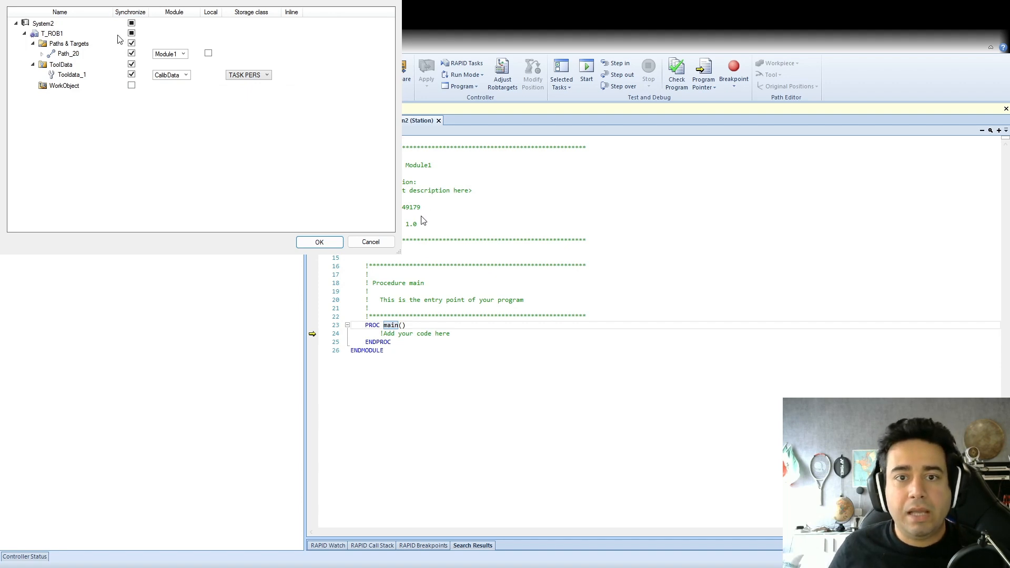
# Synchronize the station to RAPID with Path_20 in Module1, Tooldata_1 in CalibData and the work objects included.
pyautogui.click(131, 85)
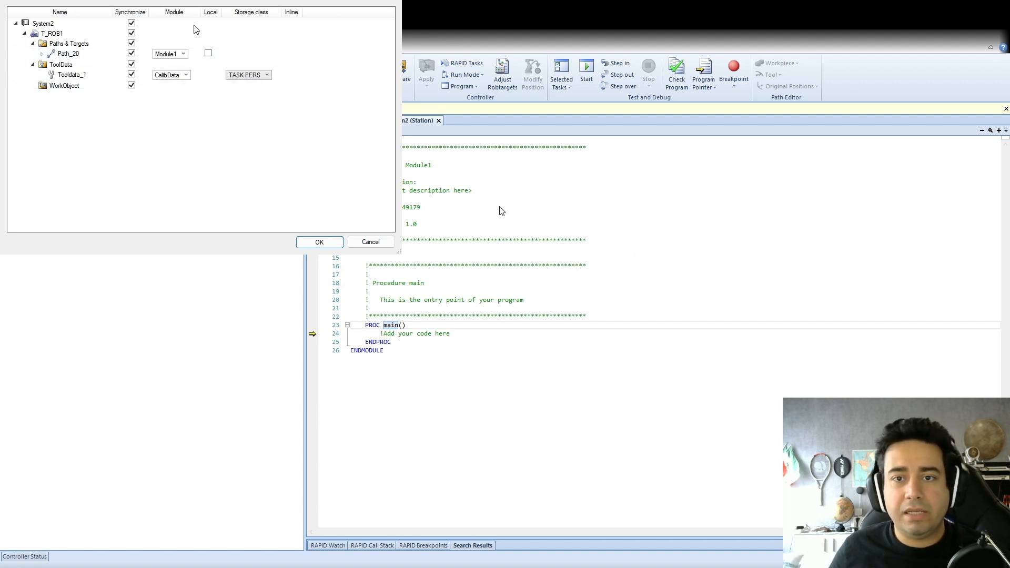
pyautogui.click(322, 242)
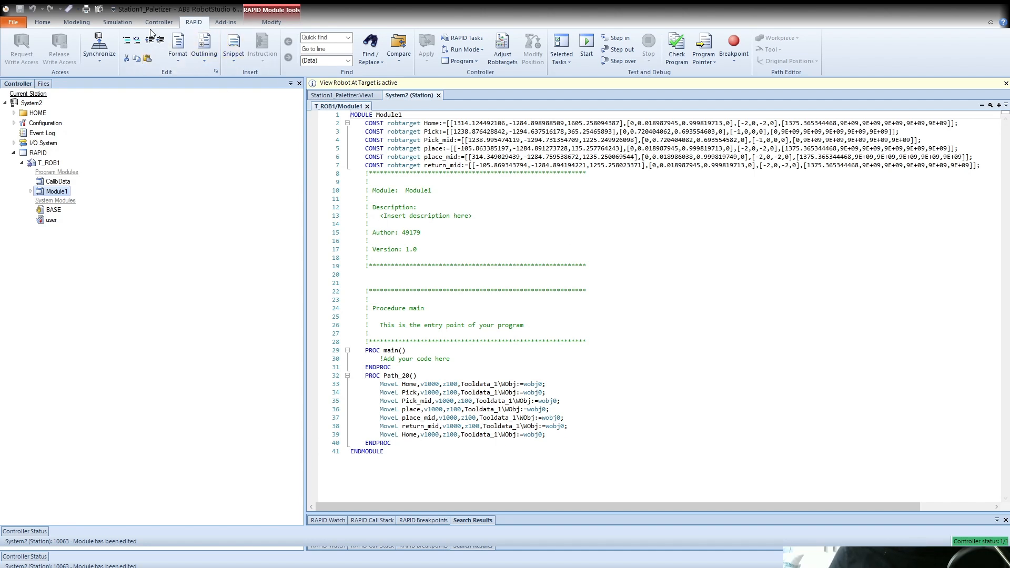
# Set Path_20 as the simulation entry point and play the simulation of the palletizing cycle.
pyautogui.click(80, 23)
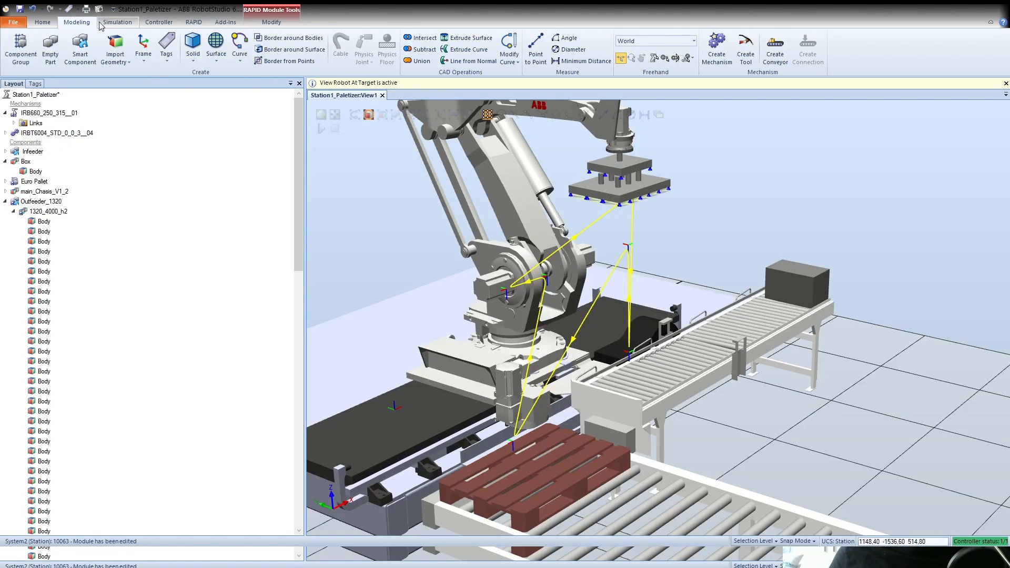
pyautogui.click(109, 23)
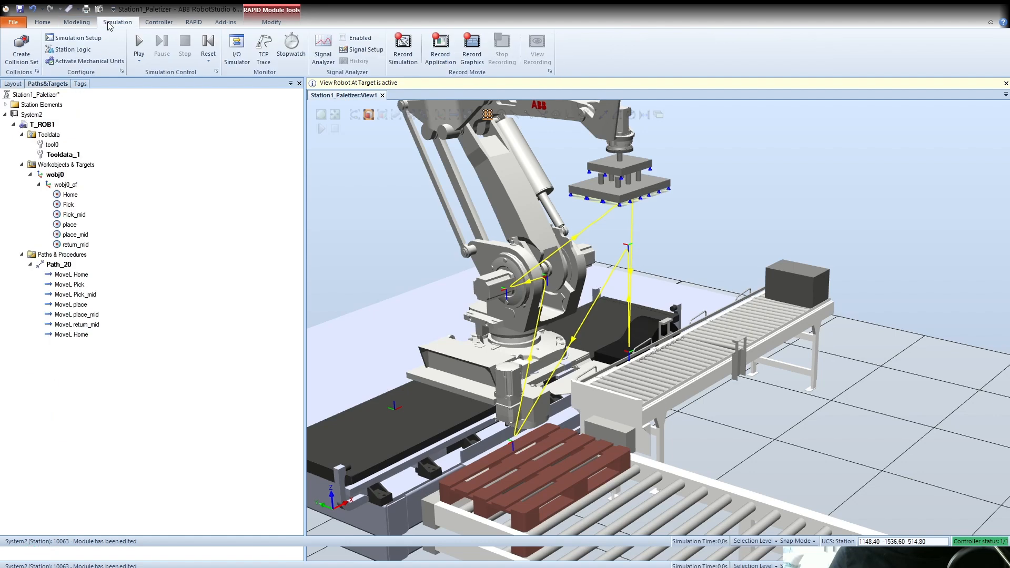
pyautogui.click(140, 45)
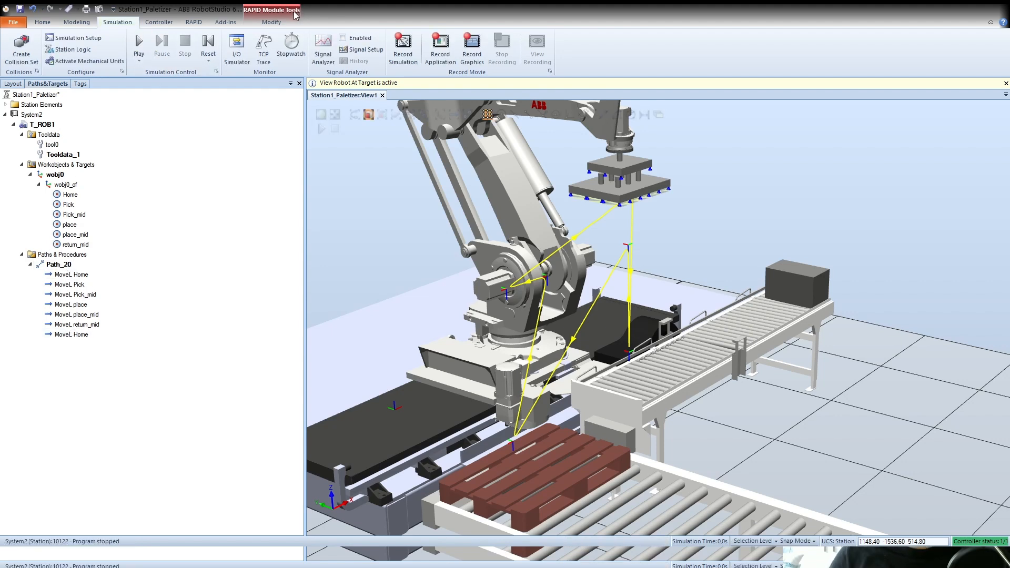
pyautogui.click(140, 44)
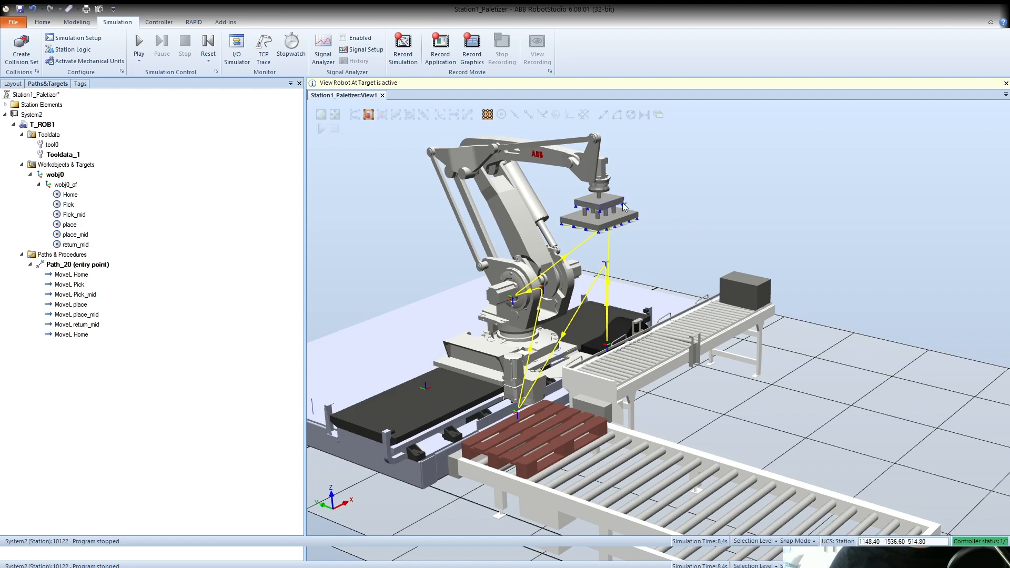
pyautogui.click(59, 268)
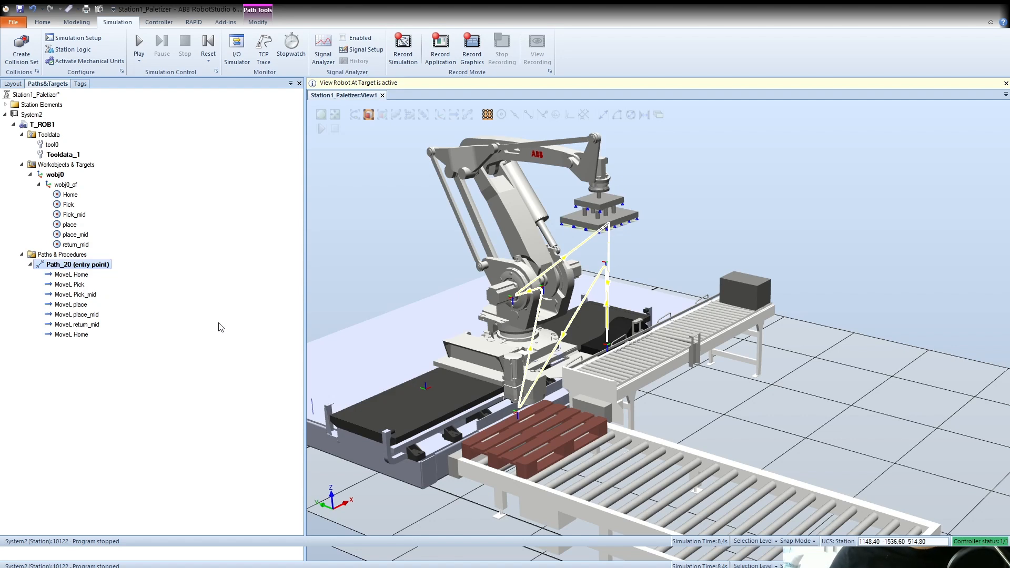
pyautogui.click(139, 47)
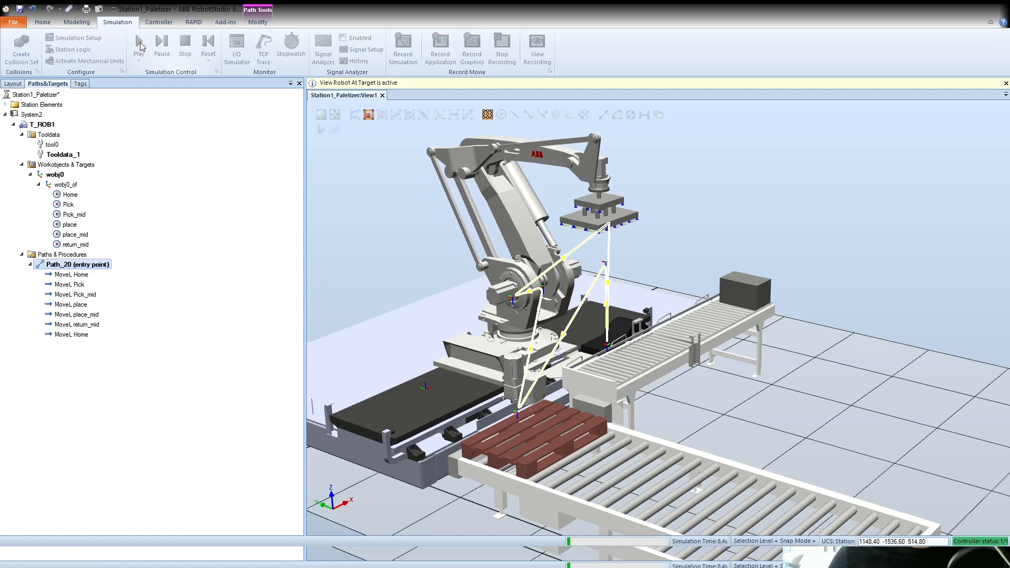